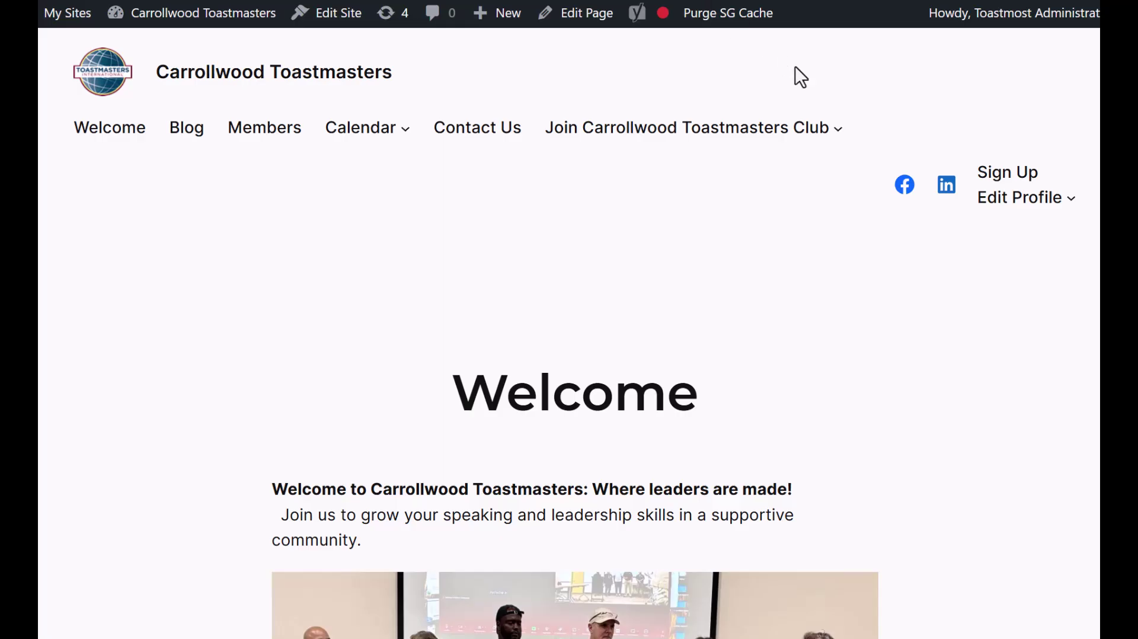
scroll(842, 148, down, 5)
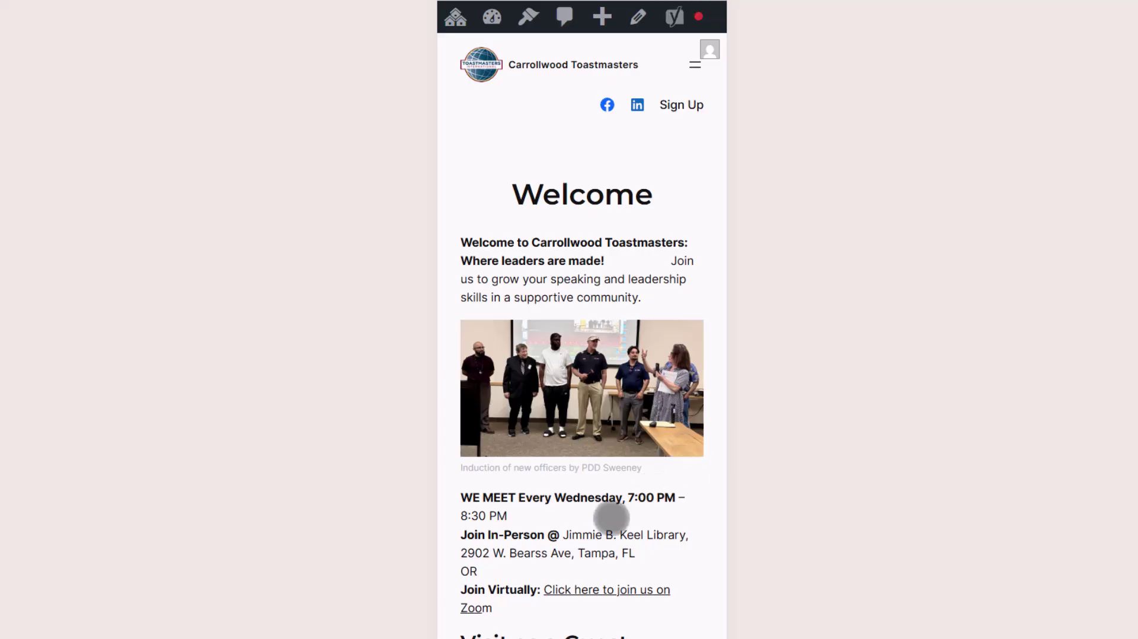
drag(603, 568, 686, 598)
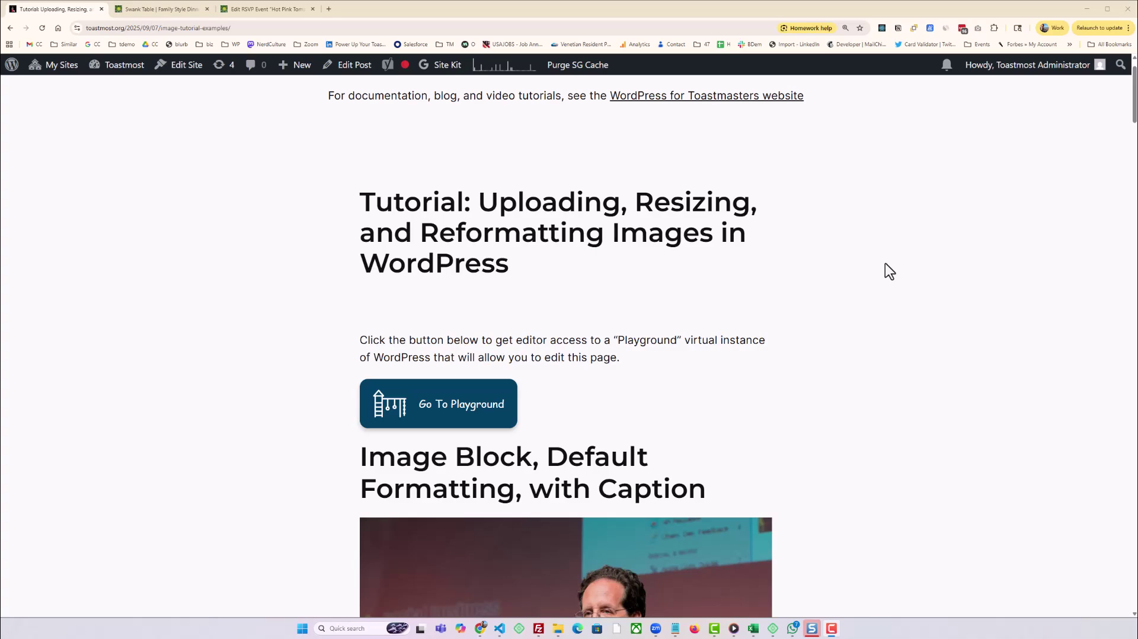
Examine the image layout examples in the tutorial post, from the default image block through gallery, cover block and patterns.
scroll(869, 267, down, 4)
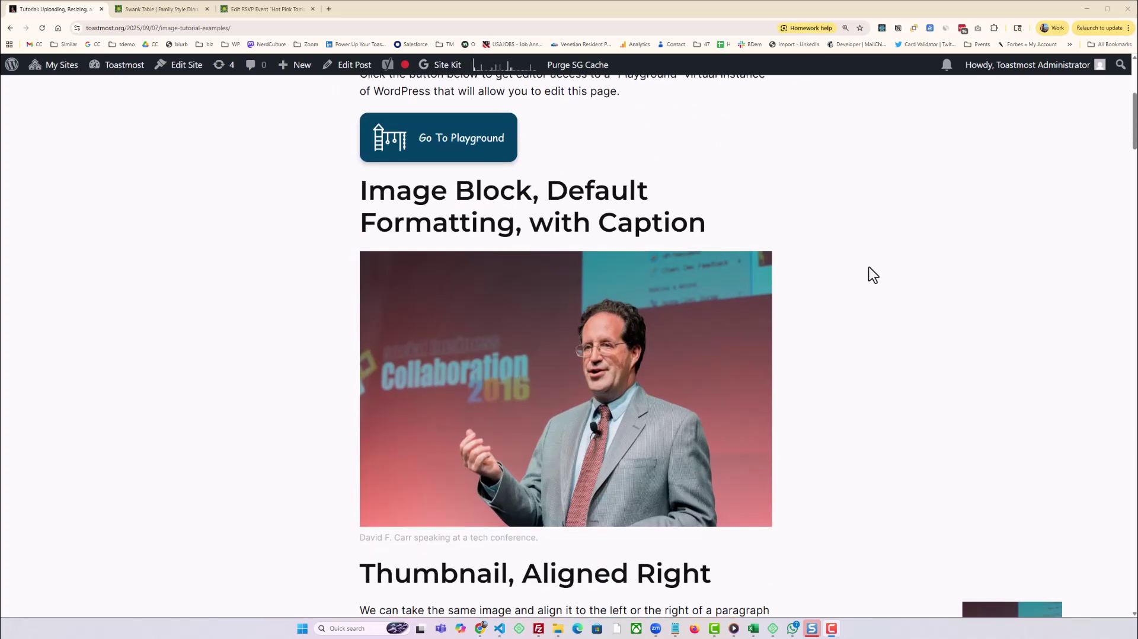
scroll(869, 267, down, 2)
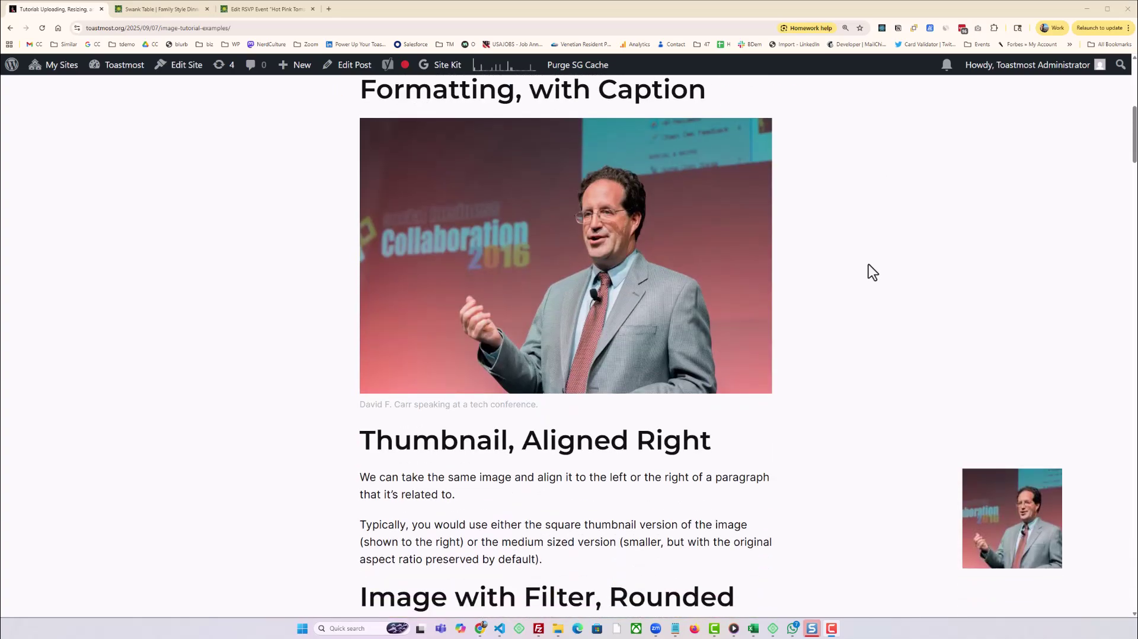
scroll(867, 265, up, 1)
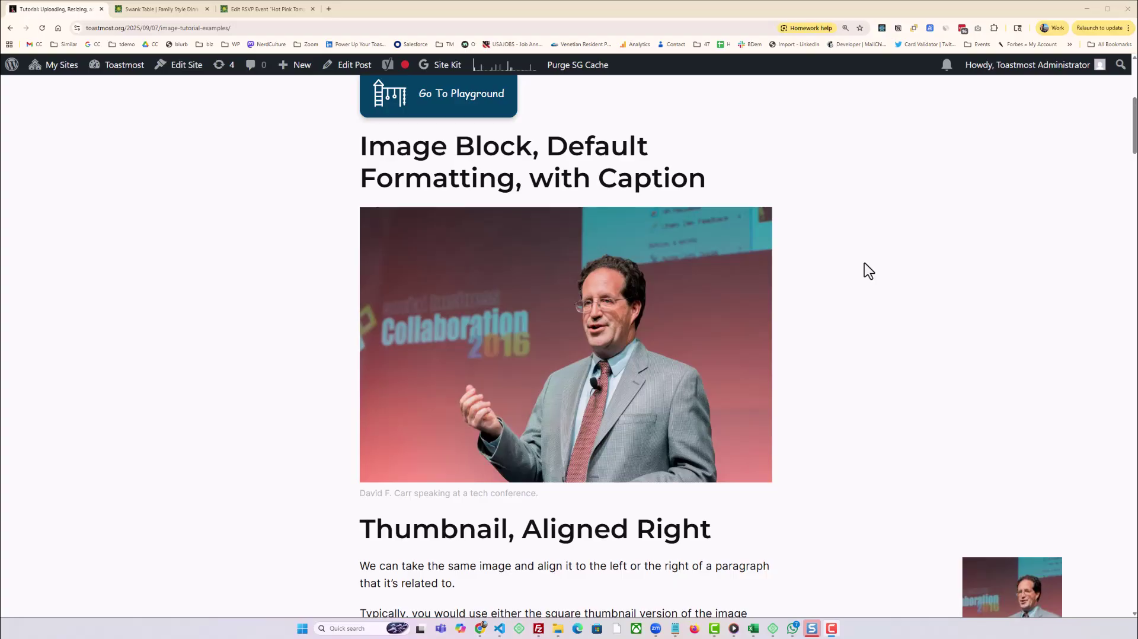
scroll(952, 372, down, 3)
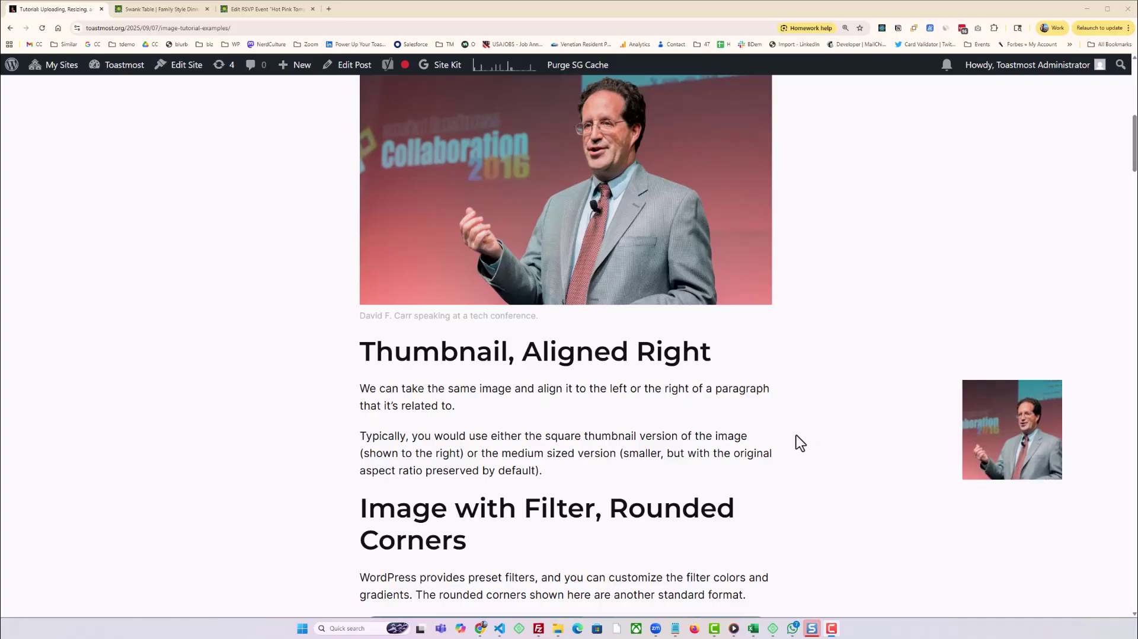
scroll(796, 435, down, 7)
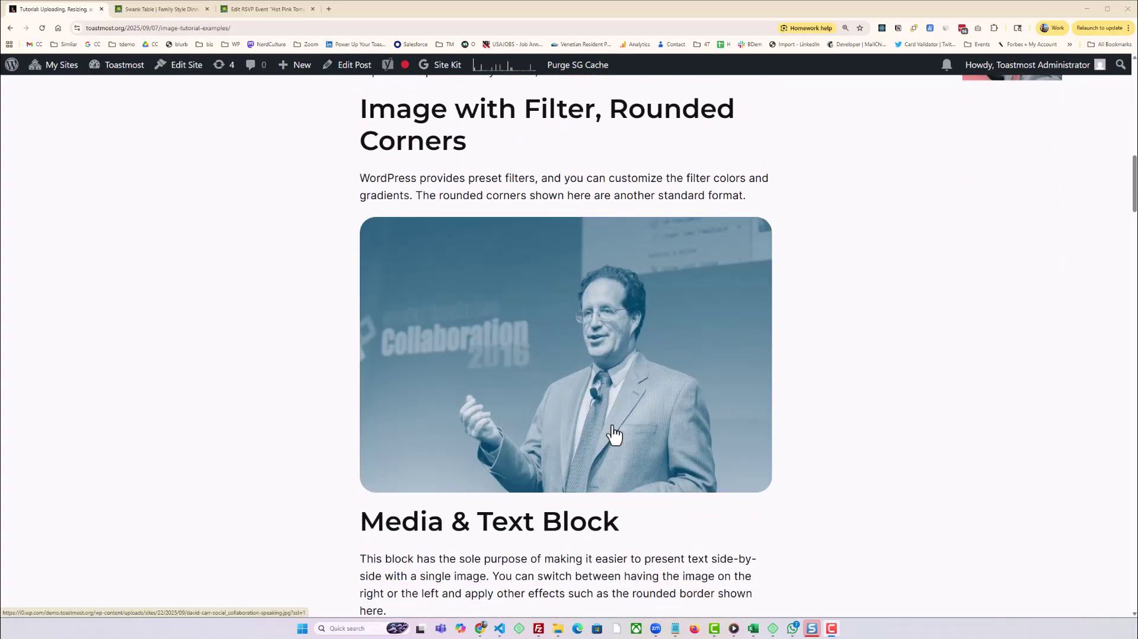
scroll(873, 409, down, 5)
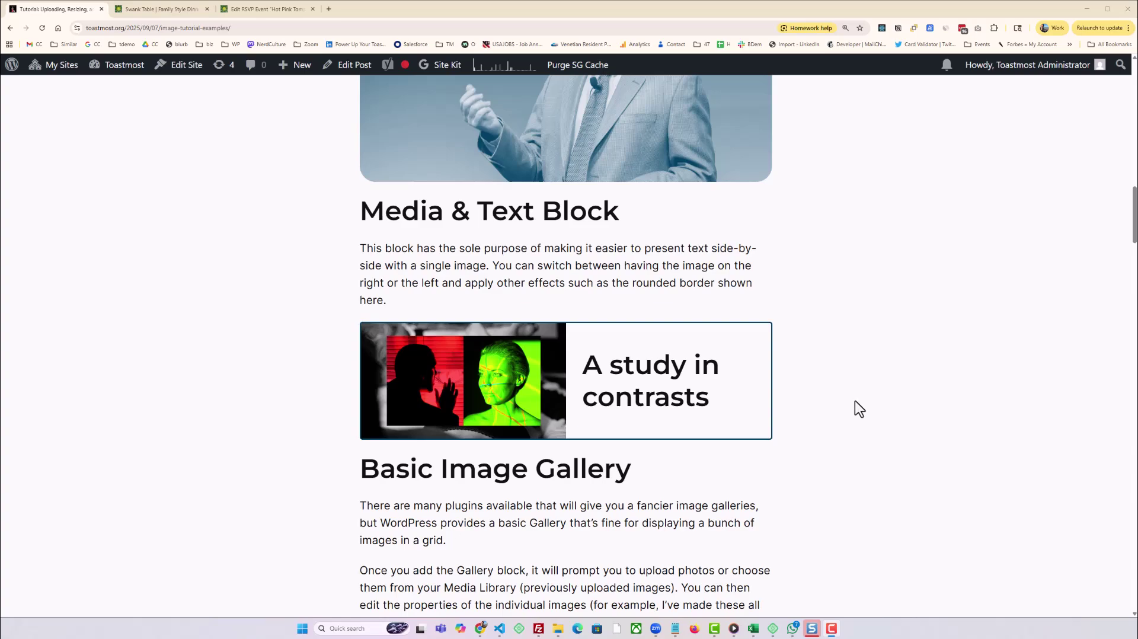
scroll(848, 457, down, 9)
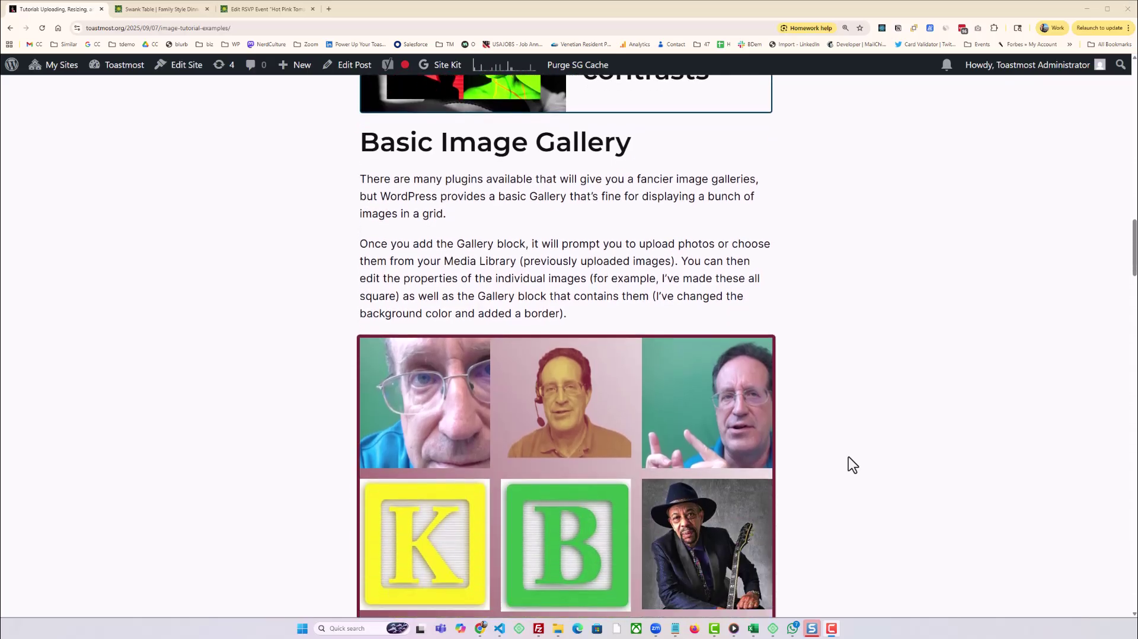
scroll(848, 457, up, 1)
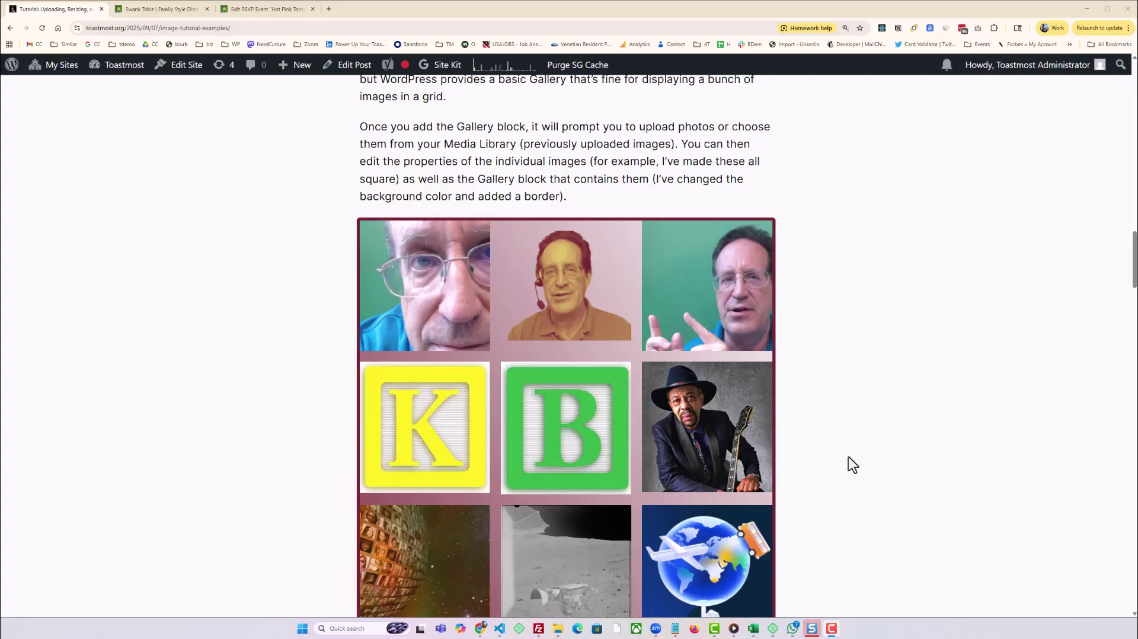
scroll(847, 457, down, 10)
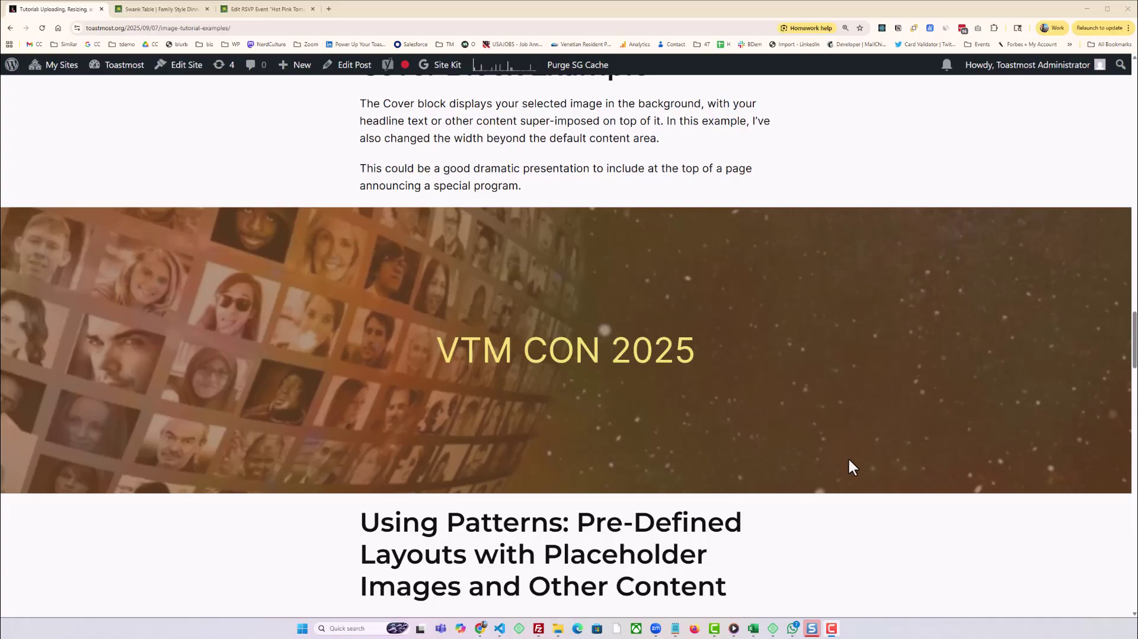
scroll(849, 463, down, 10)
scroll(850, 462, down, 6)
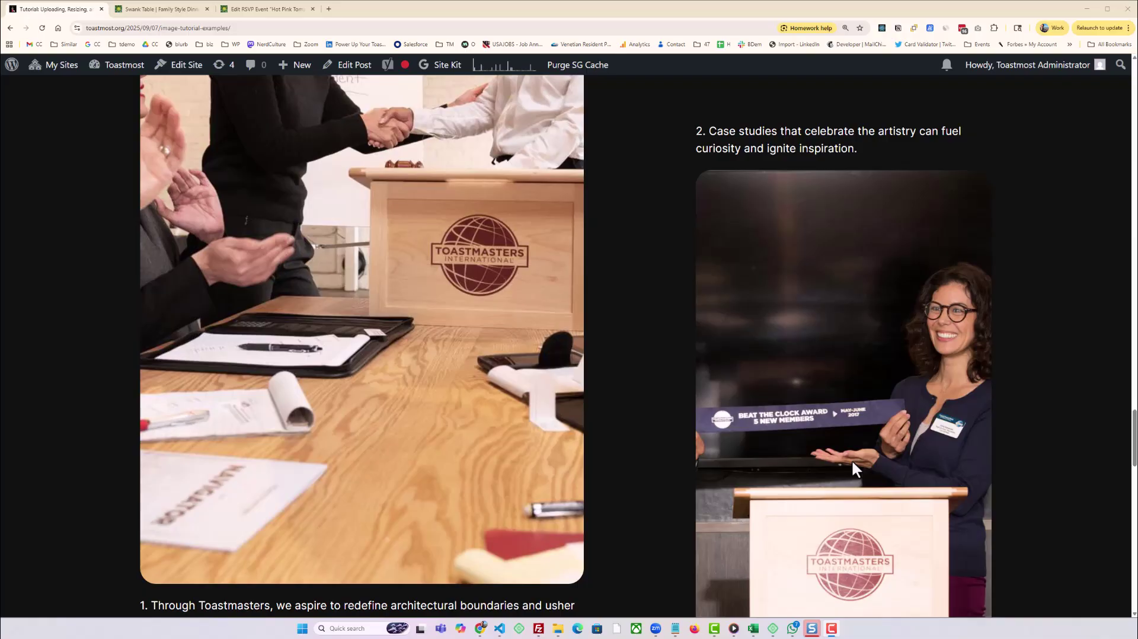
scroll(880, 365, up, 9)
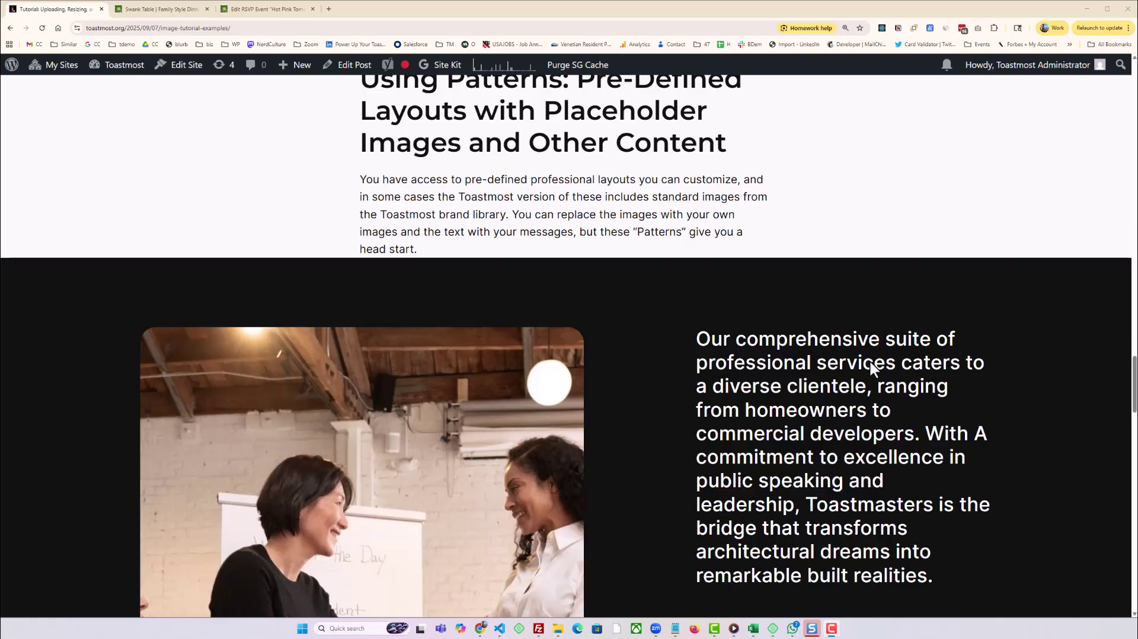
scroll(878, 240, up, 9)
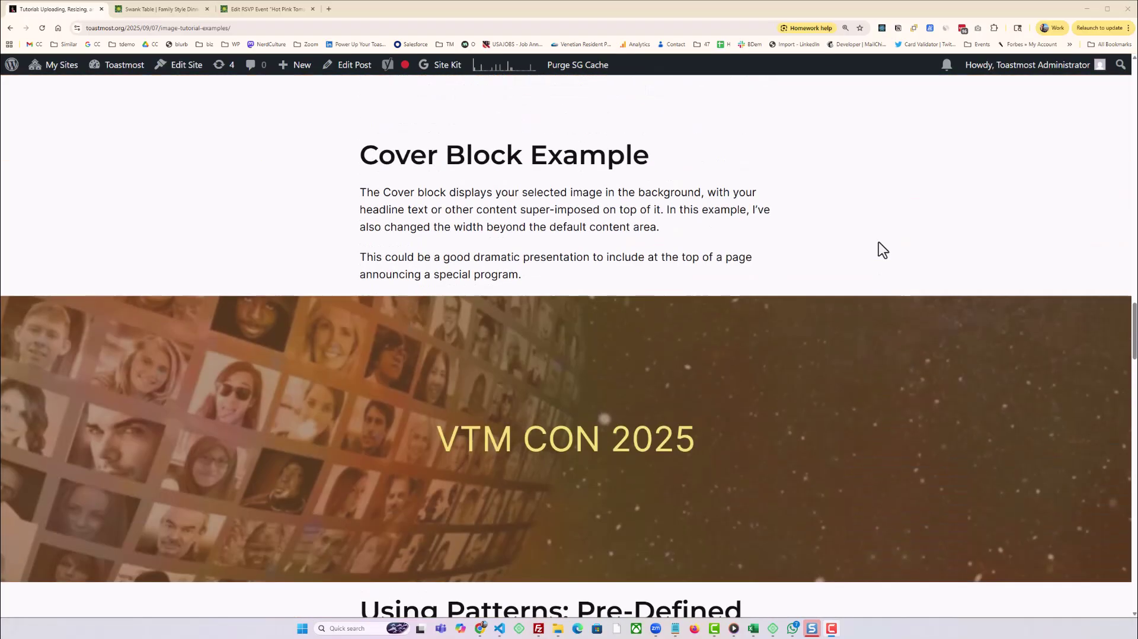
scroll(879, 241, up, 15)
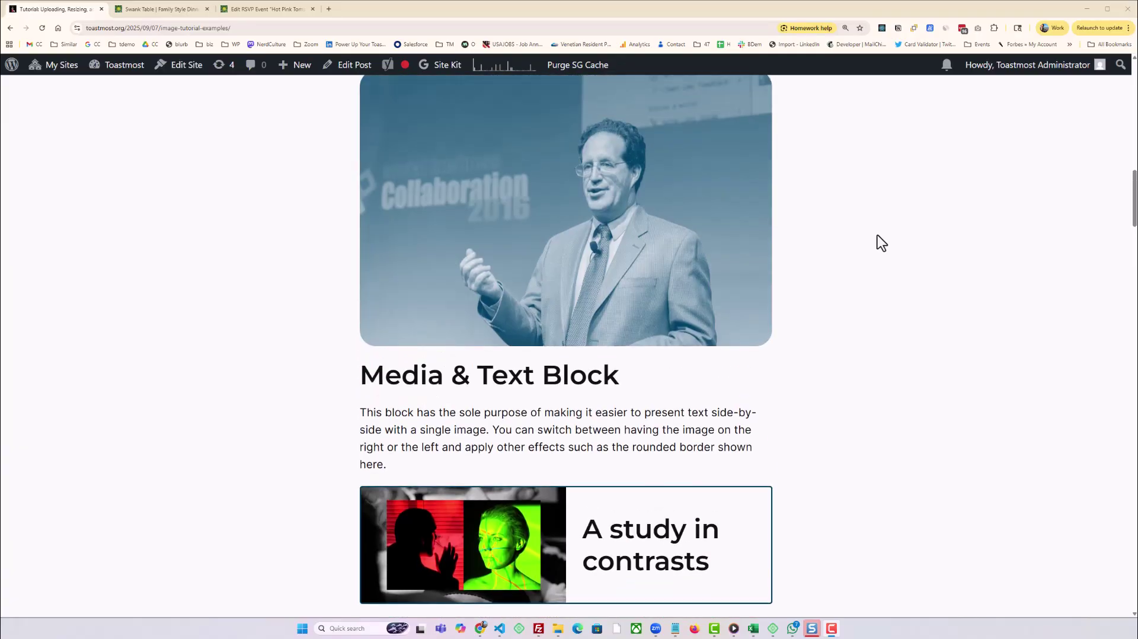
scroll(877, 235, up, 20)
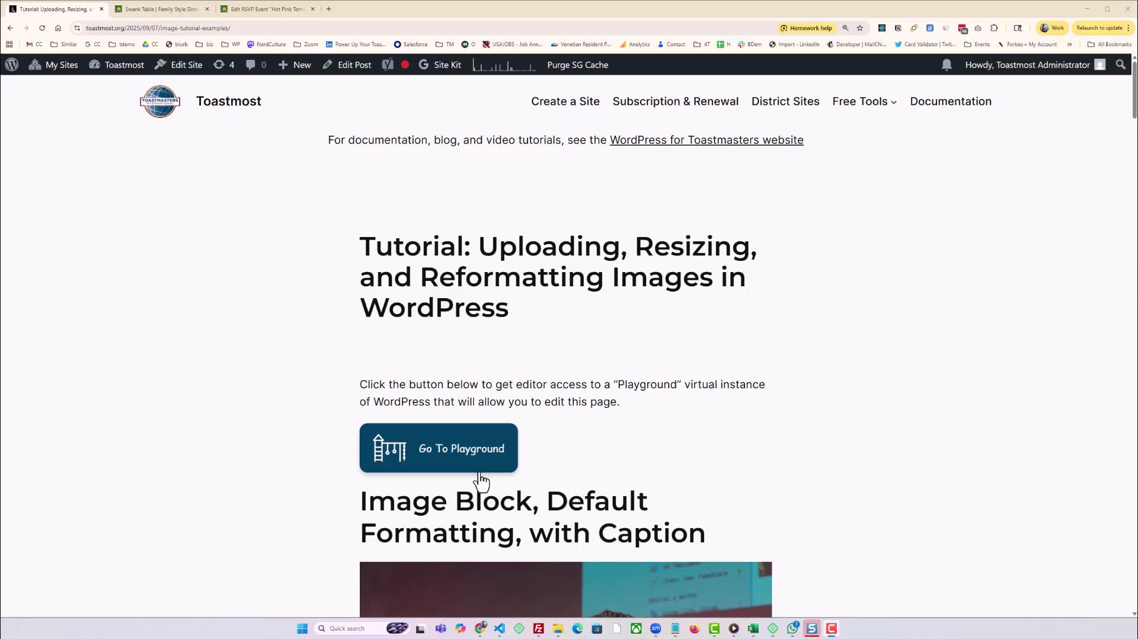
Launch the Playground instance from the tutorial post and look over its image demo page.
click(461, 454)
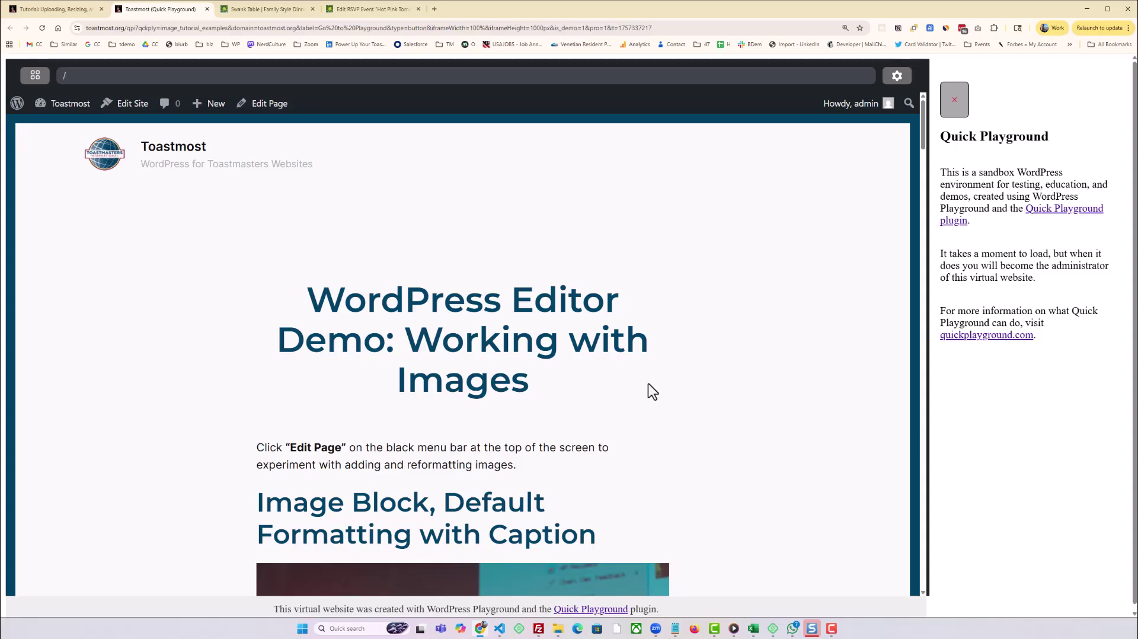
scroll(648, 384, down, 5)
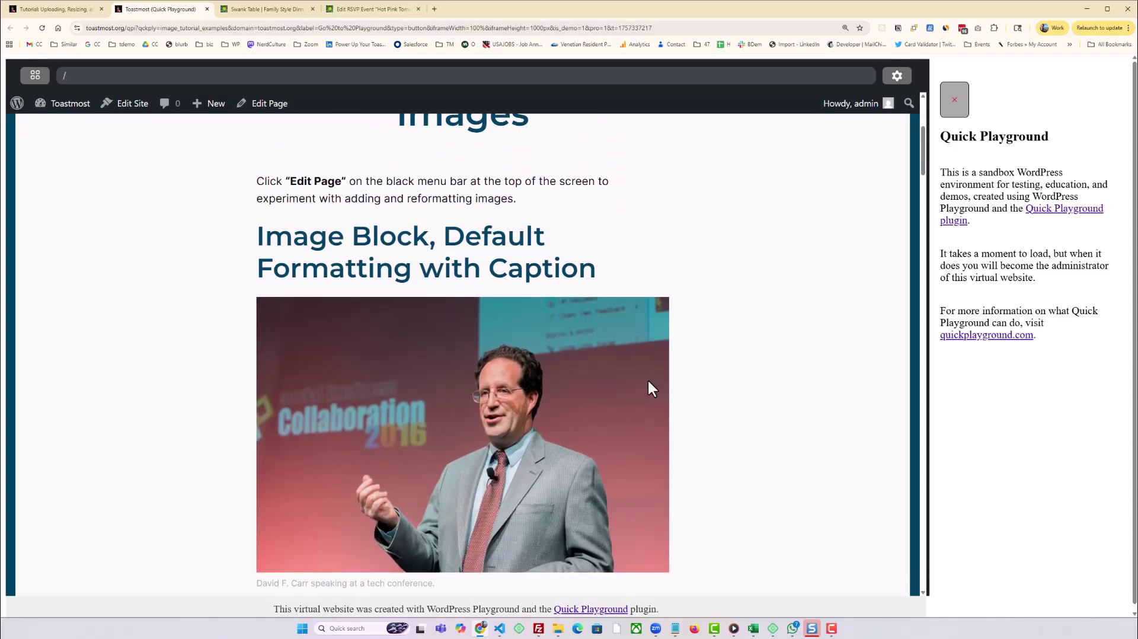
scroll(649, 384, down, 2)
scroll(649, 384, up, 5)
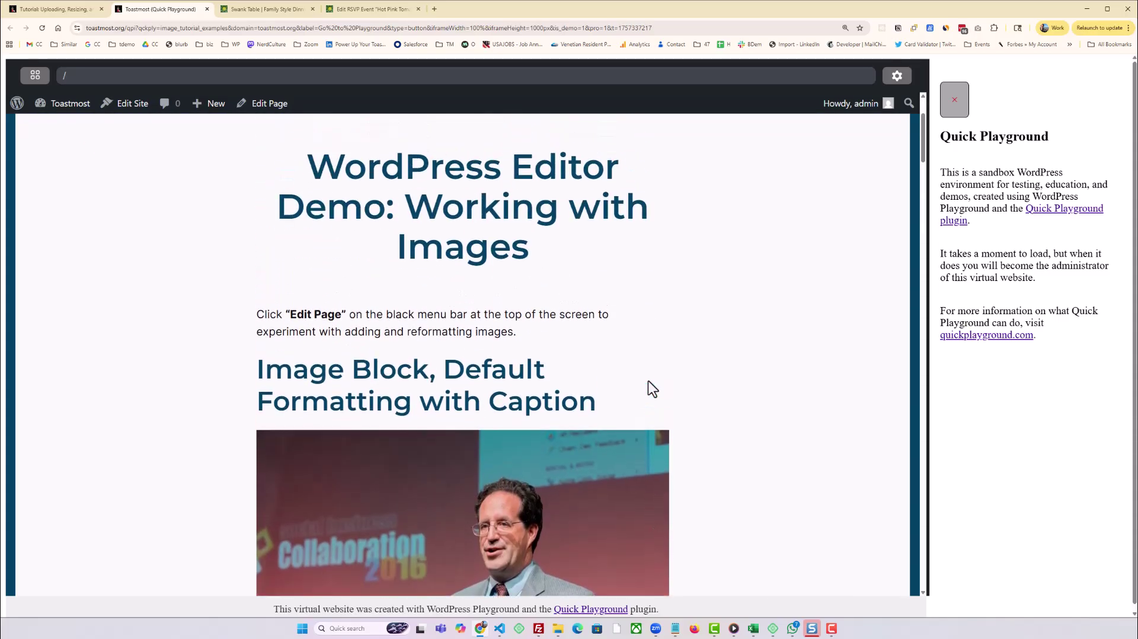
scroll(649, 384, down, 9)
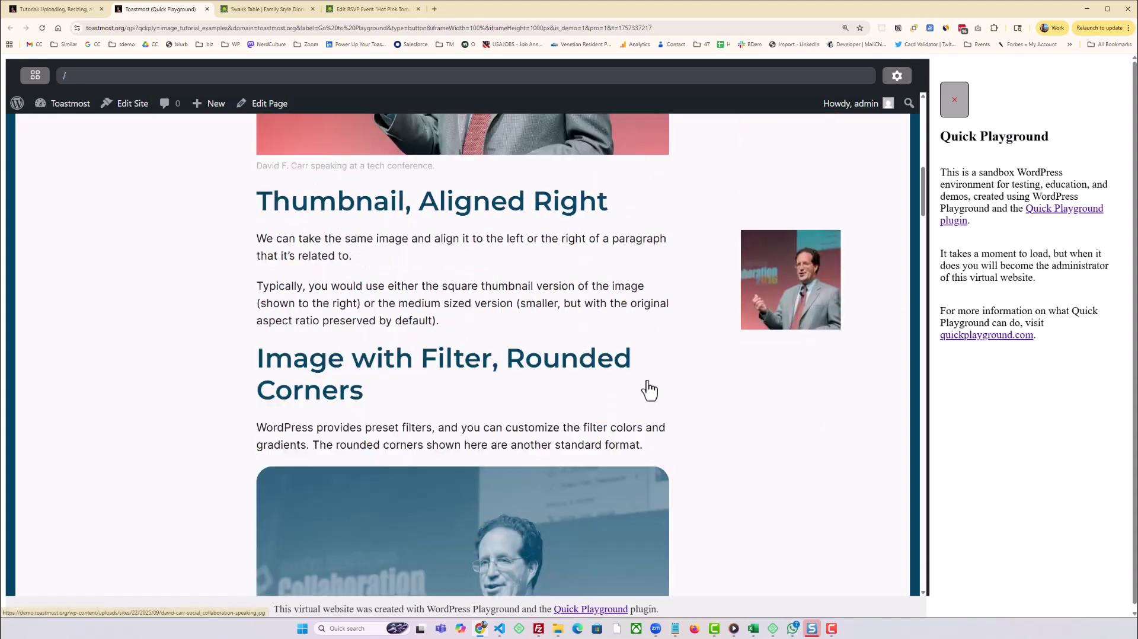
scroll(646, 386, up, 8)
scroll(644, 383, up, 4)
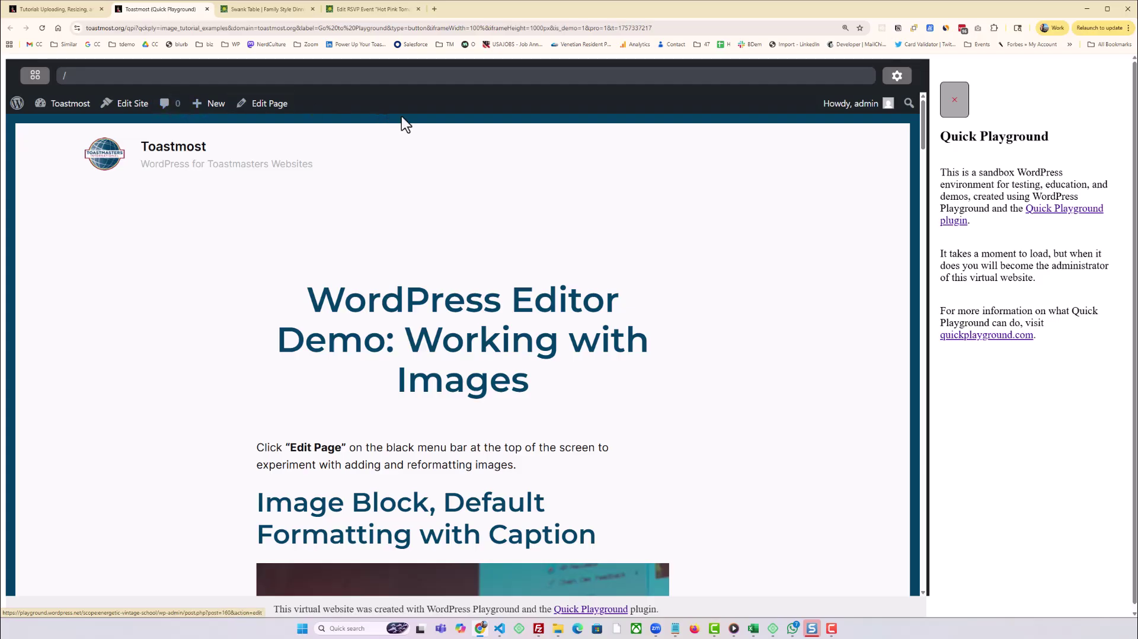
Open the demo page for editing and select its first image block, followed by the heading block above it.
mouse_move(62, 111)
click(259, 105)
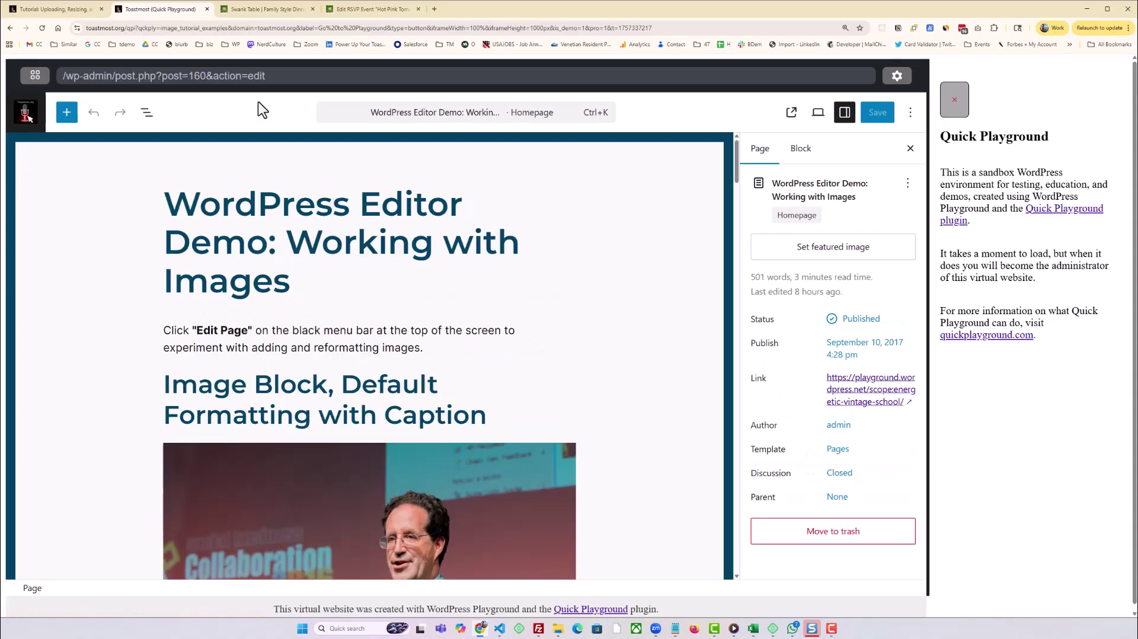
scroll(438, 261, down, 3)
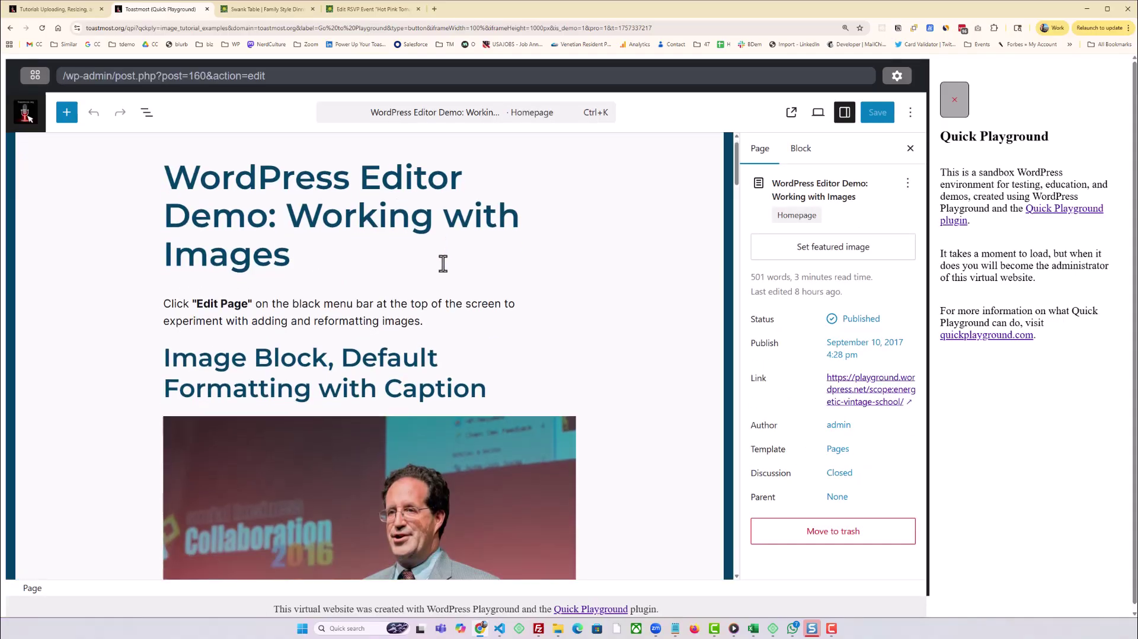
click(422, 382)
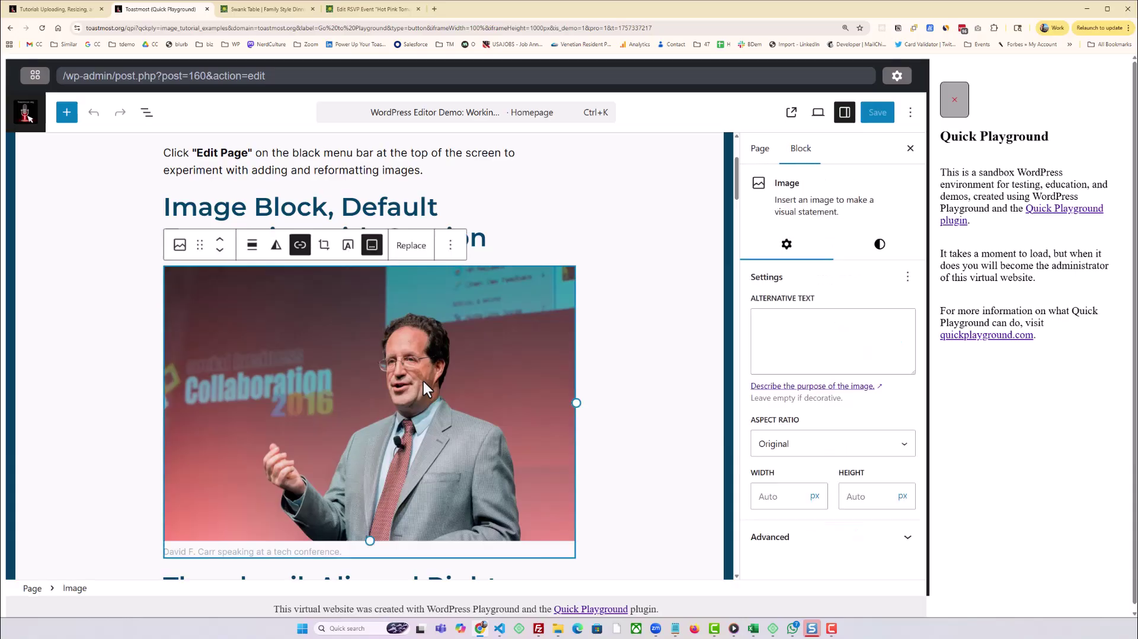
click(354, 208)
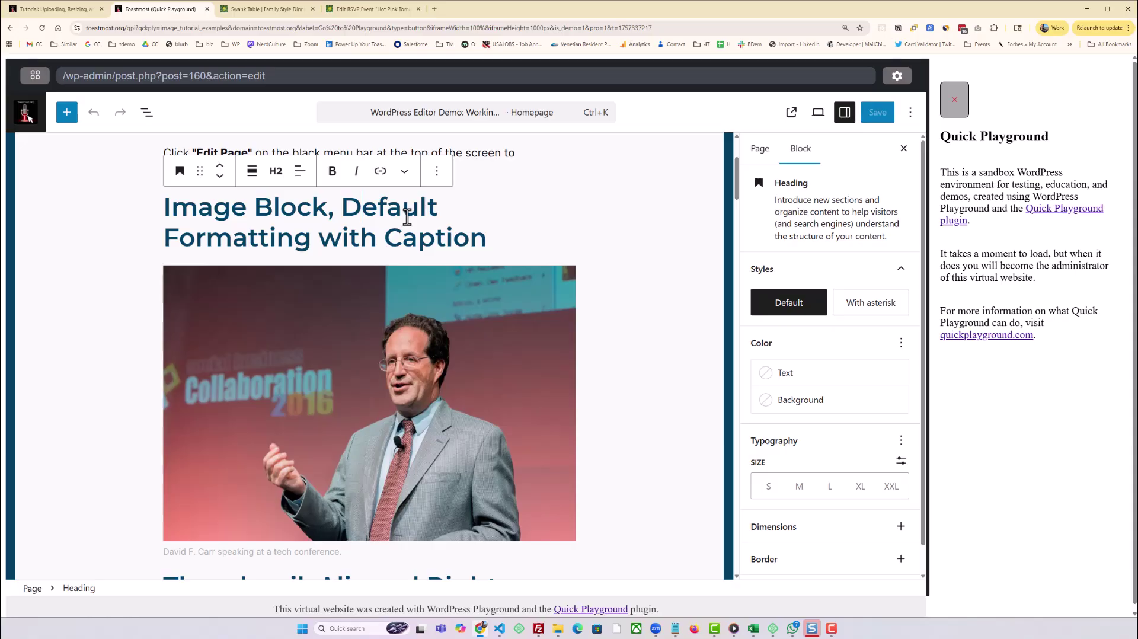
Add an empty block below the "Image Block, Default Formatting with Caption" heading and another one after the captioned image.
click(526, 243)
key(Return)
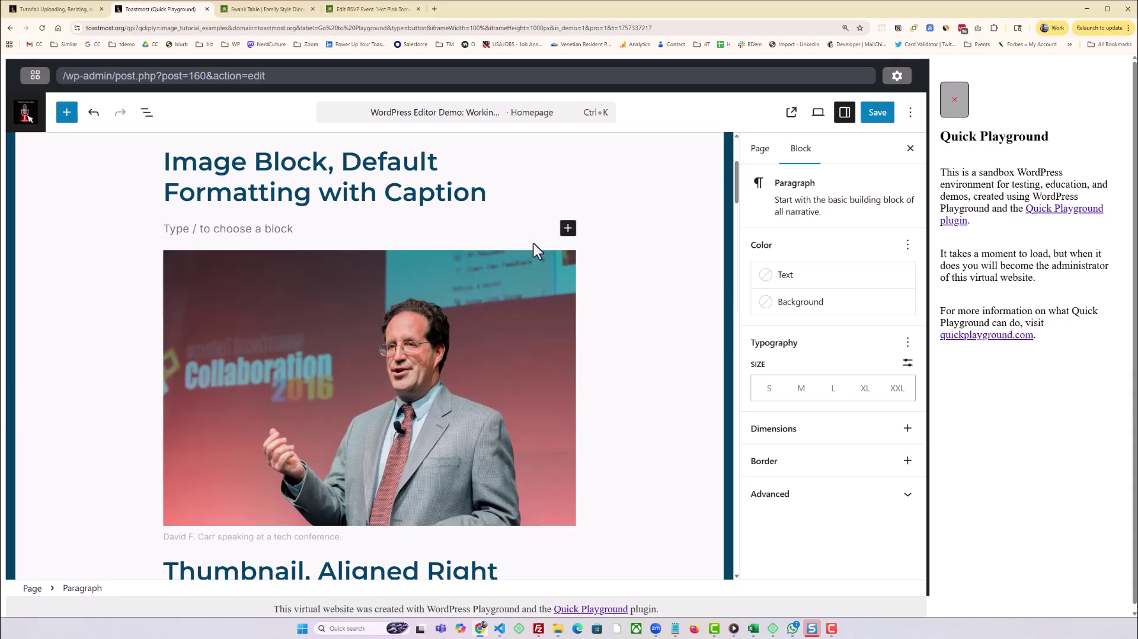
click(523, 281)
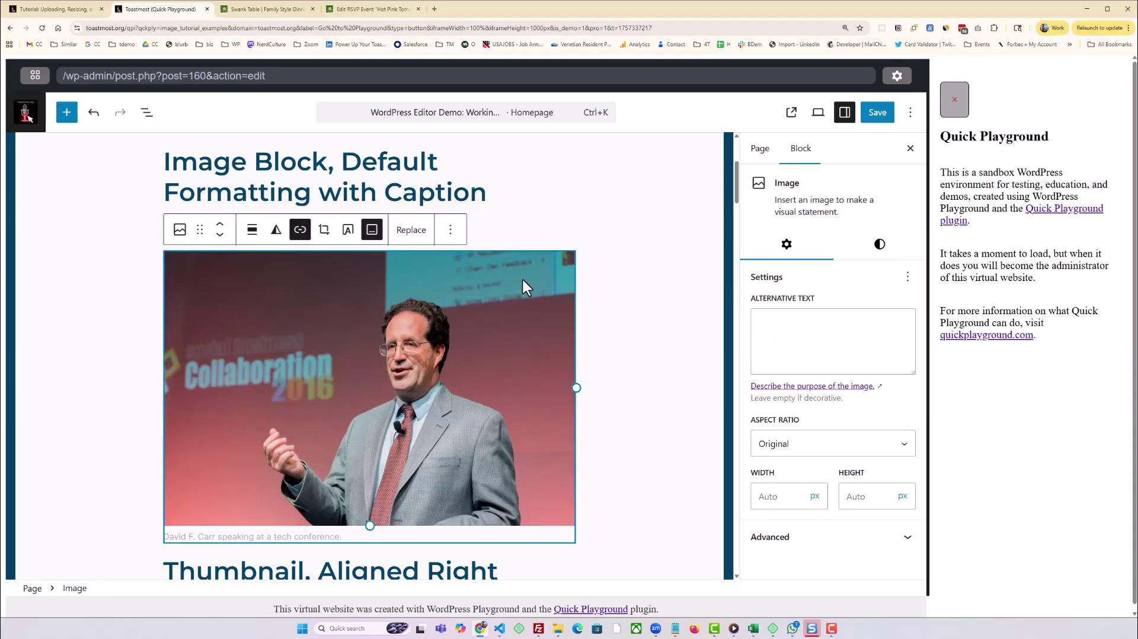
click(449, 233)
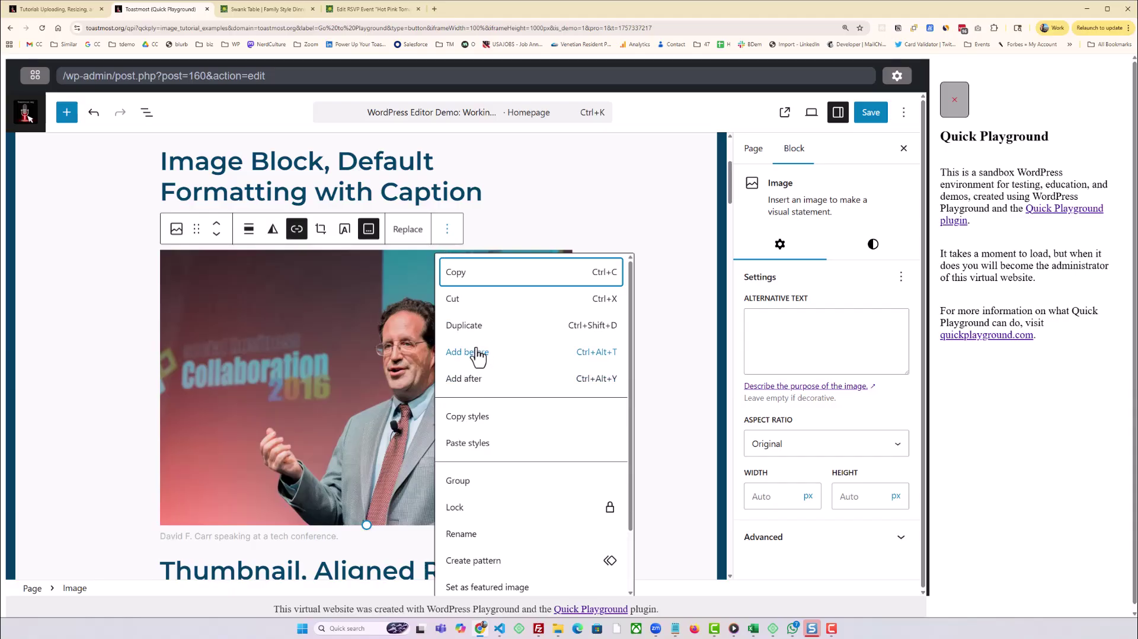
click(468, 382)
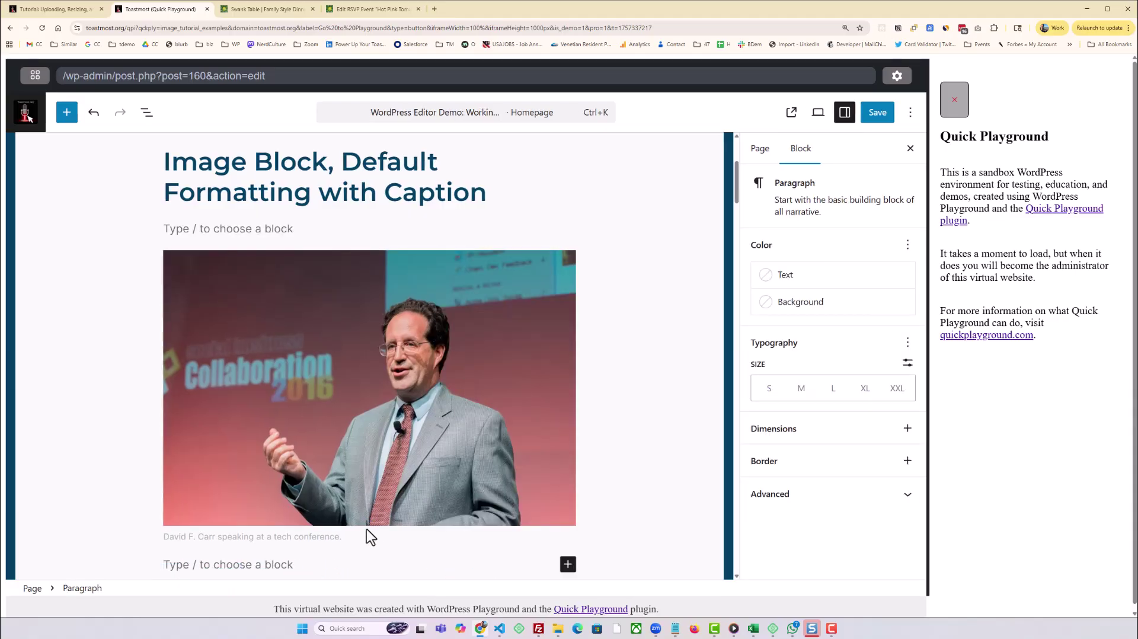
Search the block inserter for "image" and add an Image block in the empty block below the captioned image.
scroll(367, 528, down, 2)
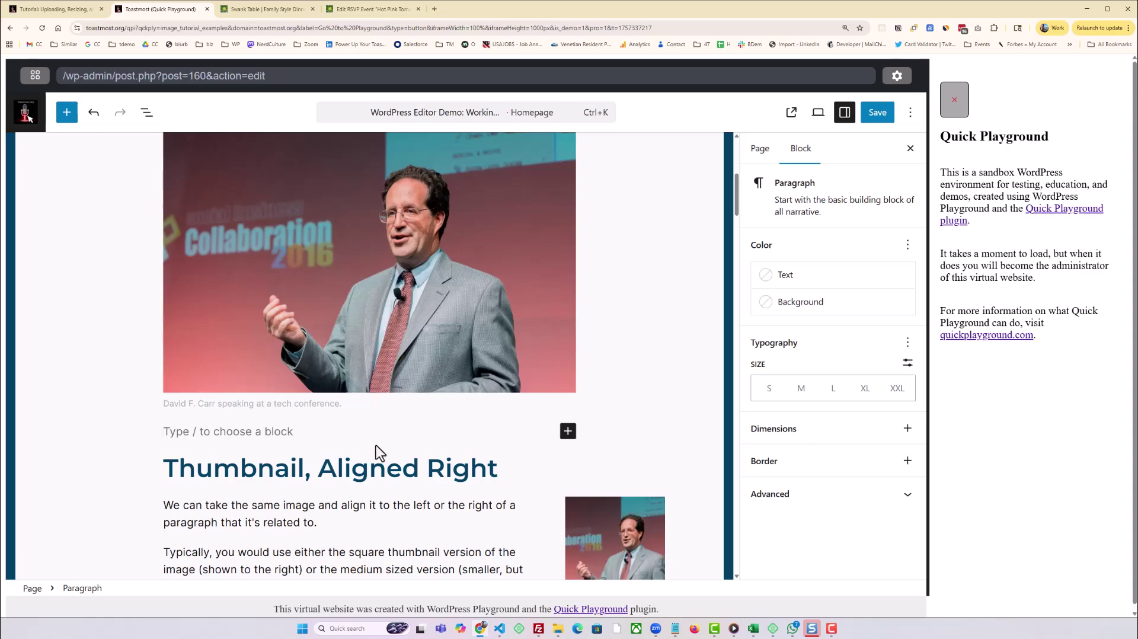
click(567, 432)
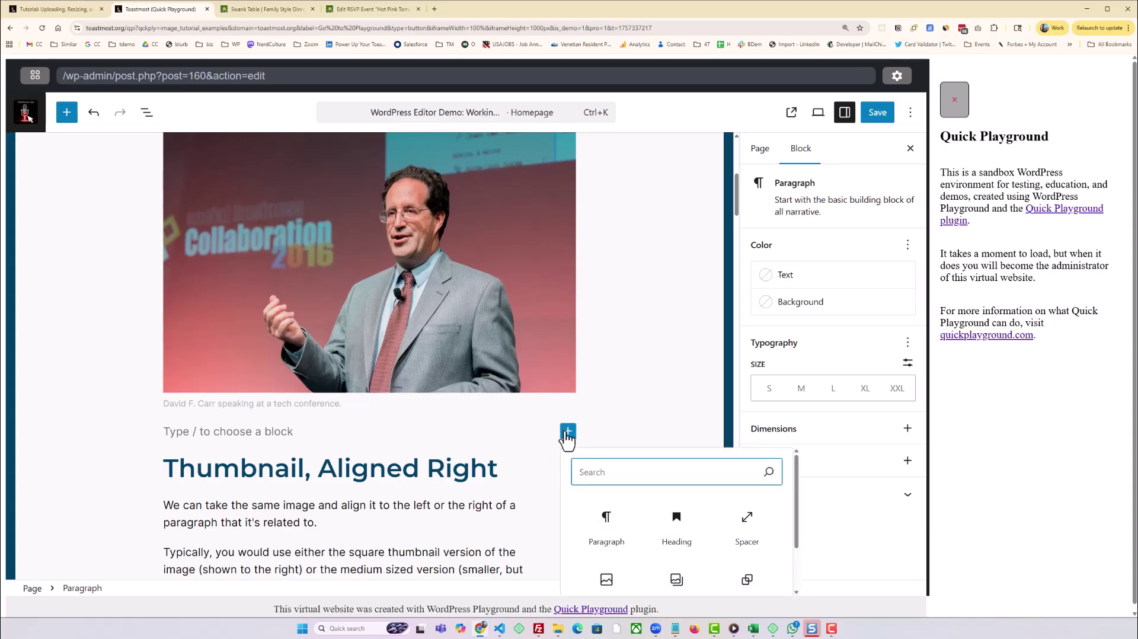
text(image)
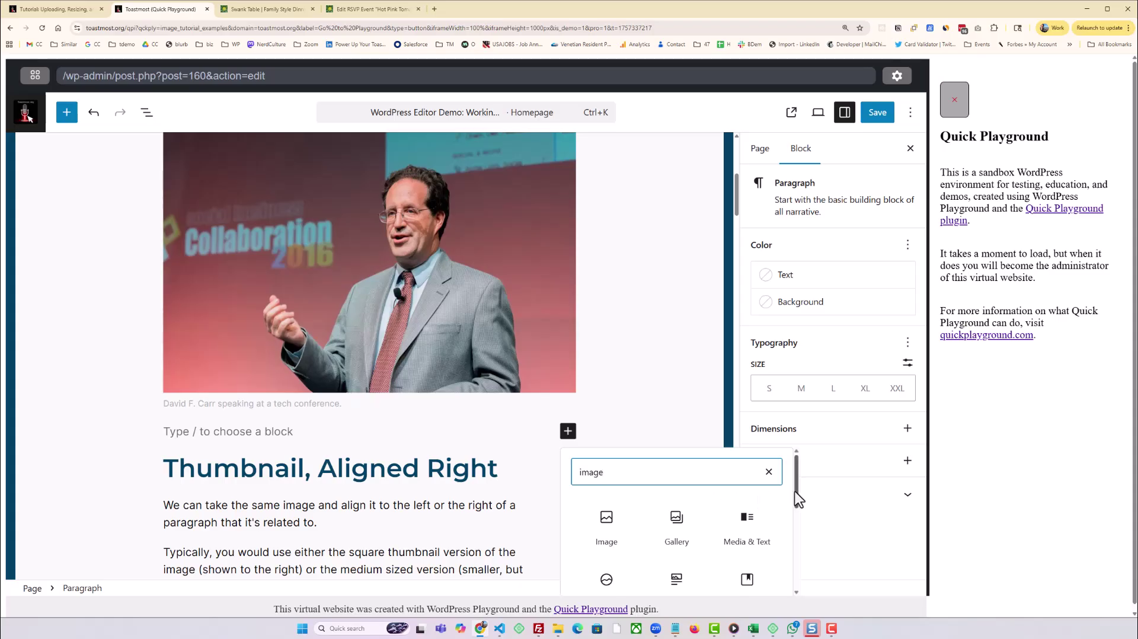
mouse_move(794, 486)
mouse_down()
mouse_move(776, 532)
mouse_move(785, 482)
mouse_up()
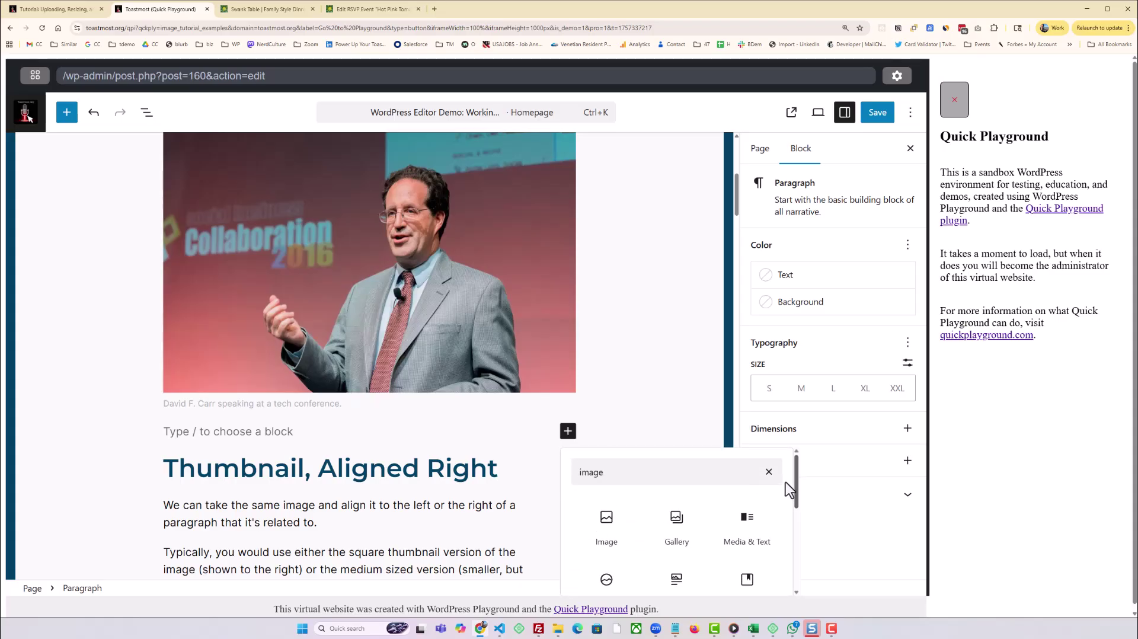
click(604, 526)
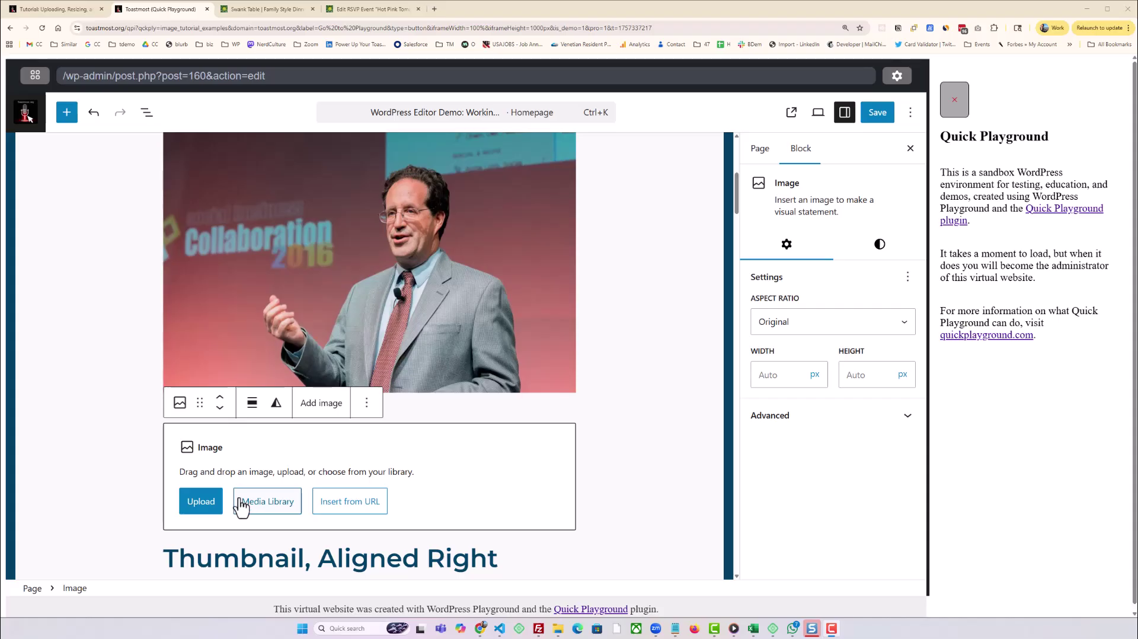
Upload microphone-3989881_1920.jpg from the speaking-website-images folder into the new Image block.
click(202, 502)
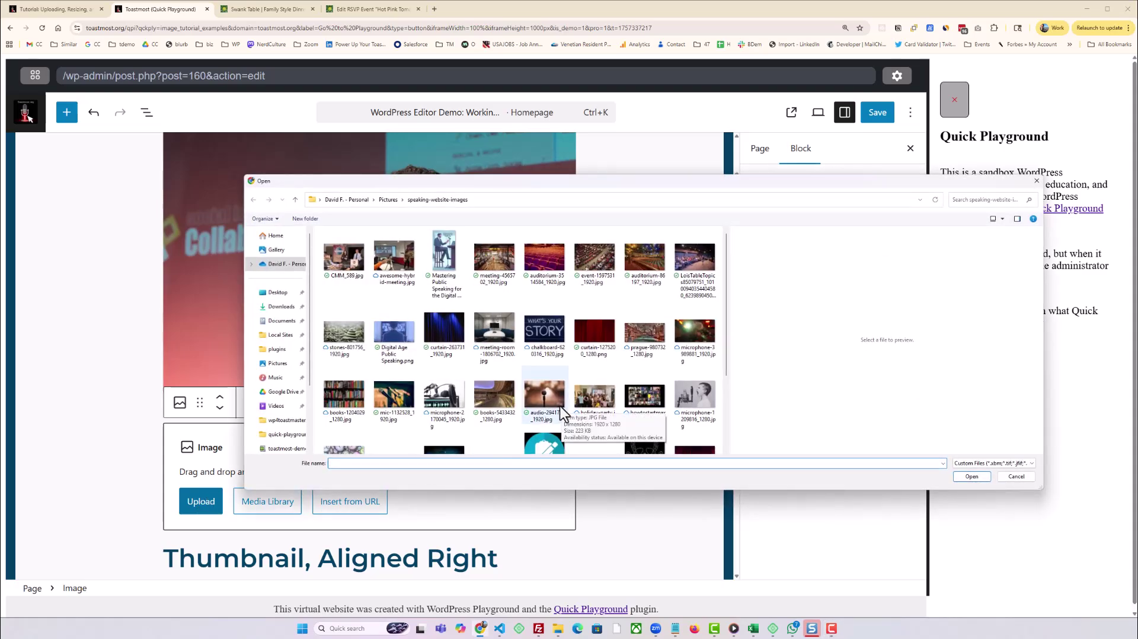
click(680, 343)
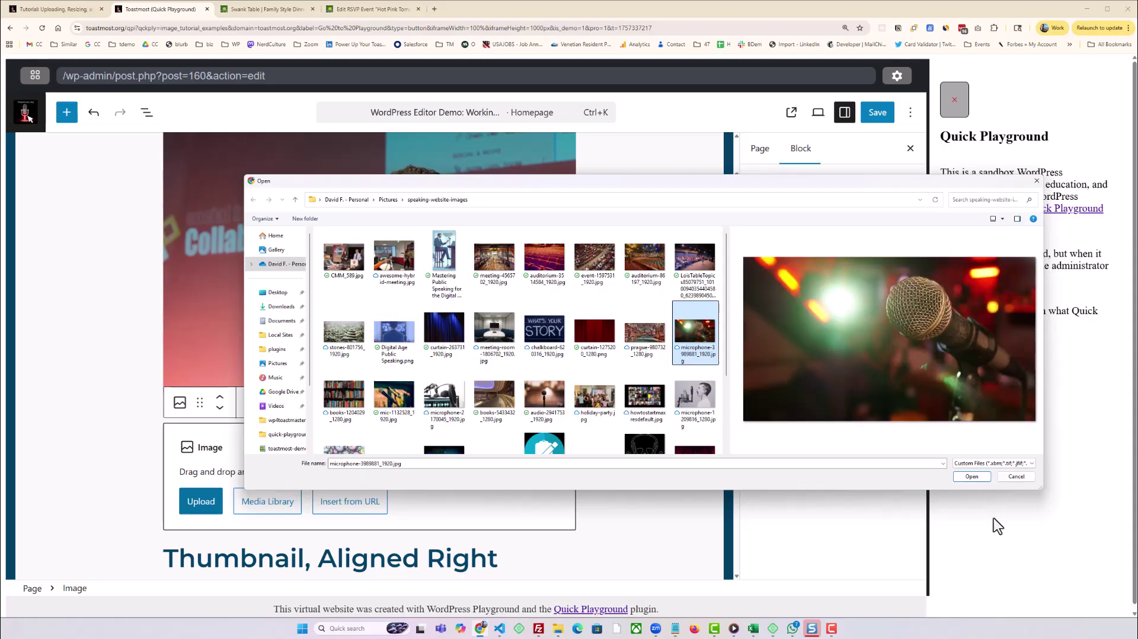
click(972, 476)
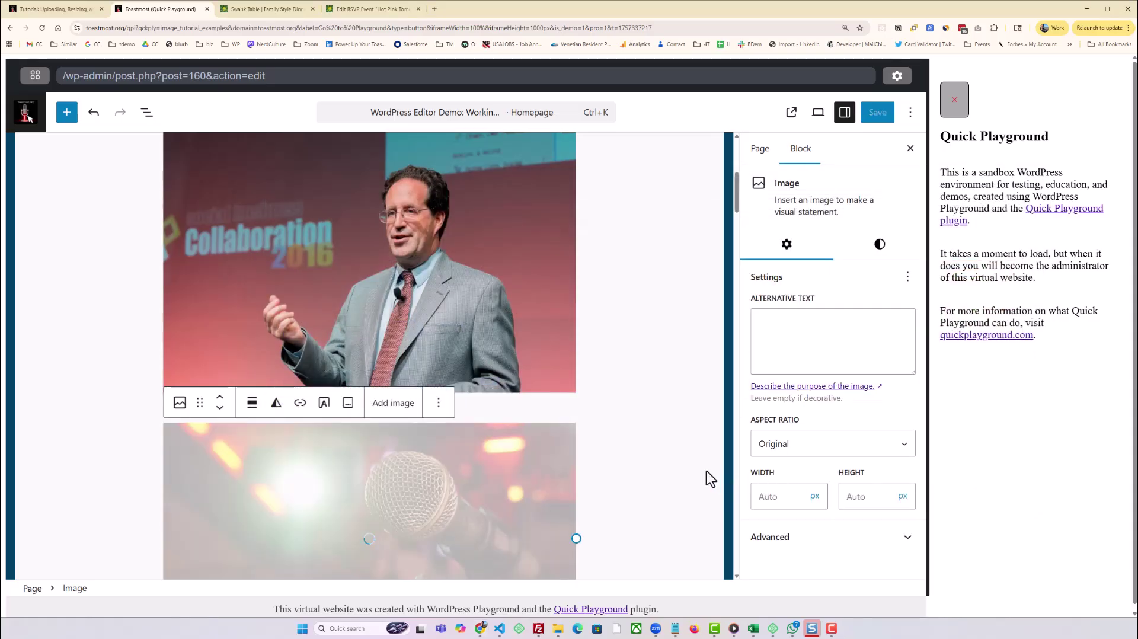
Enter "Microphone" as the alternative text of the uploaded microphone image.
scroll(642, 469, down, 3)
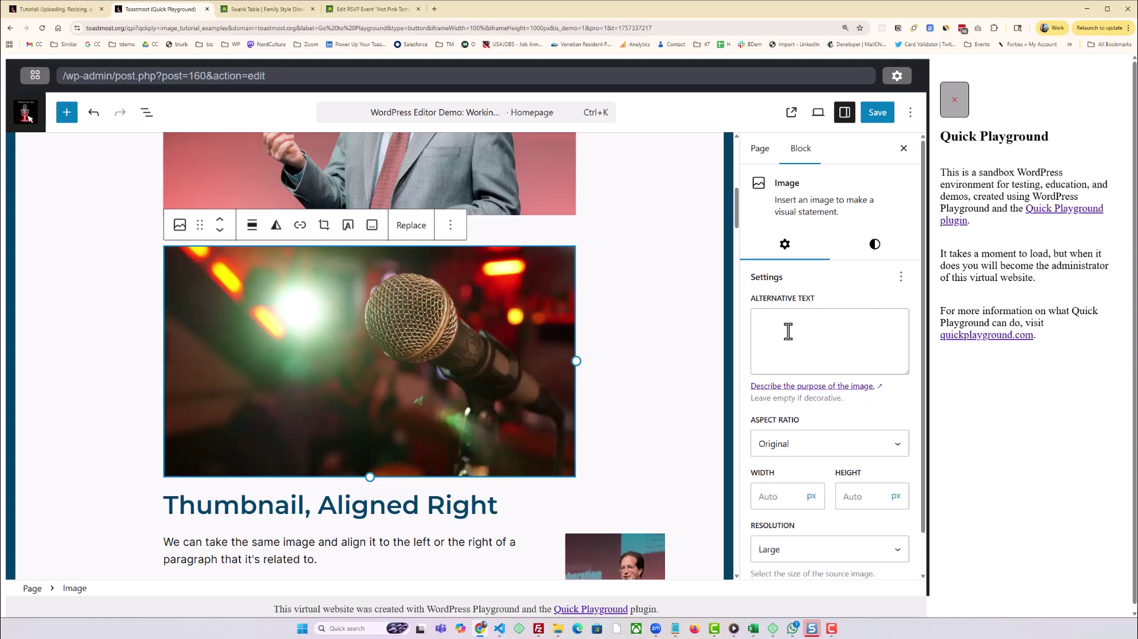
click(765, 324)
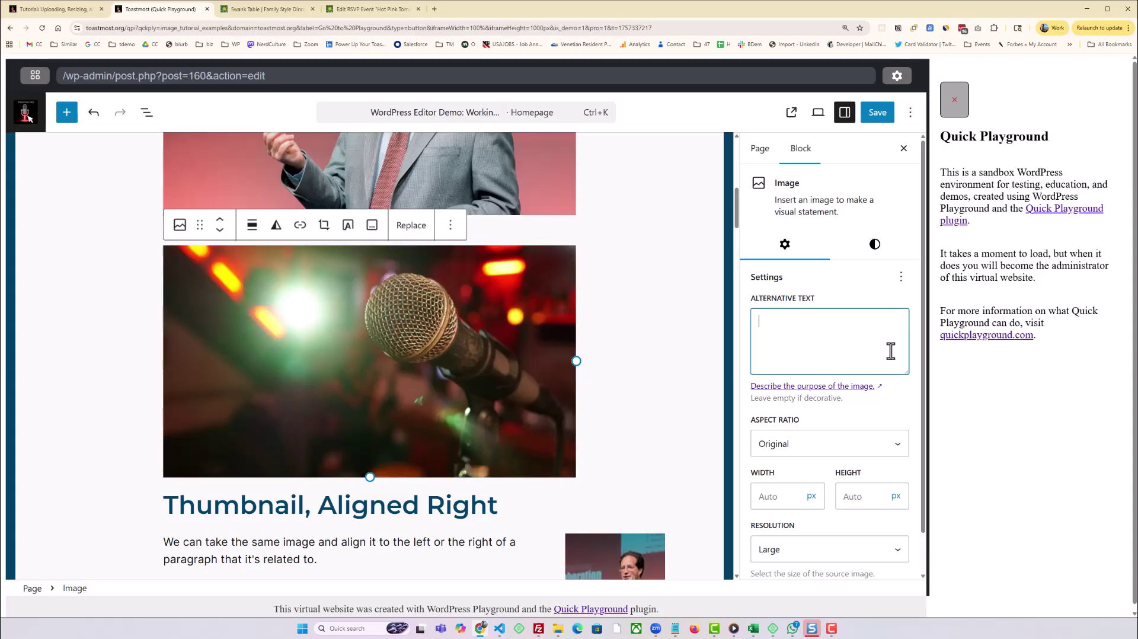
text(Microphone)
Try the Square - 1:1 and Portrait - 3:4 aspect ratios on the microphone image and set it back to Original.
click(872, 452)
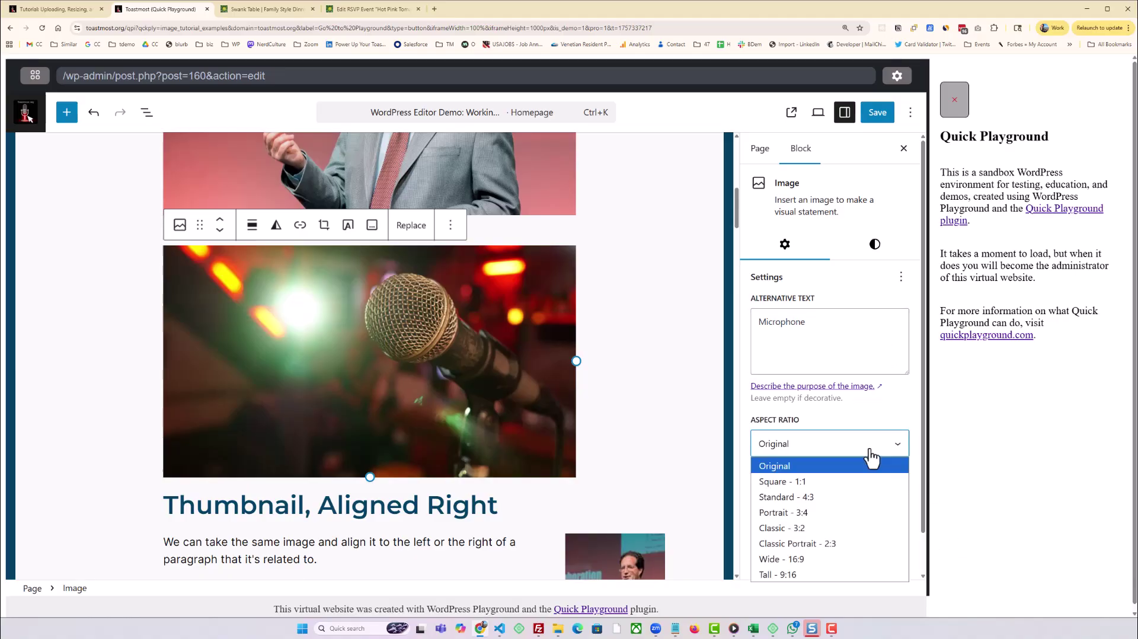
click(852, 486)
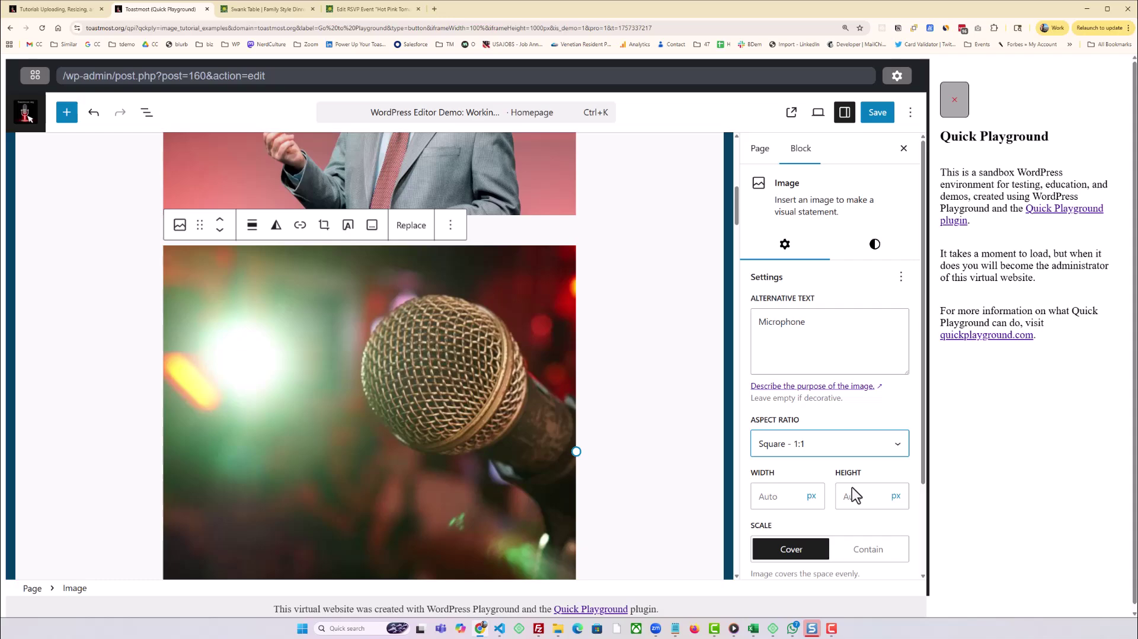
click(867, 450)
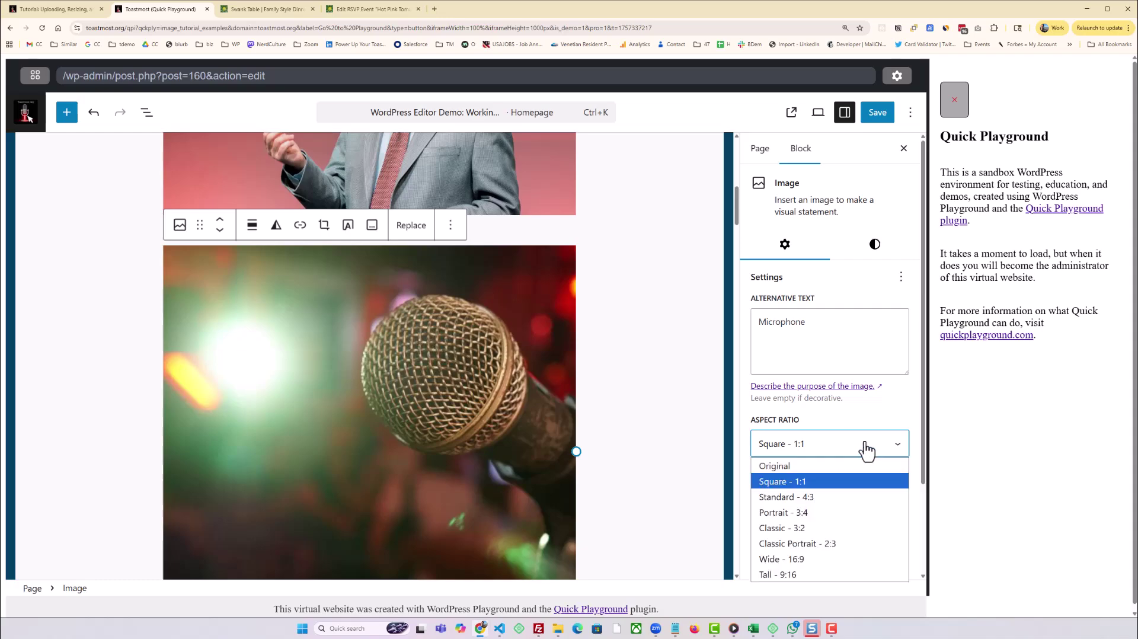
click(820, 513)
click(828, 451)
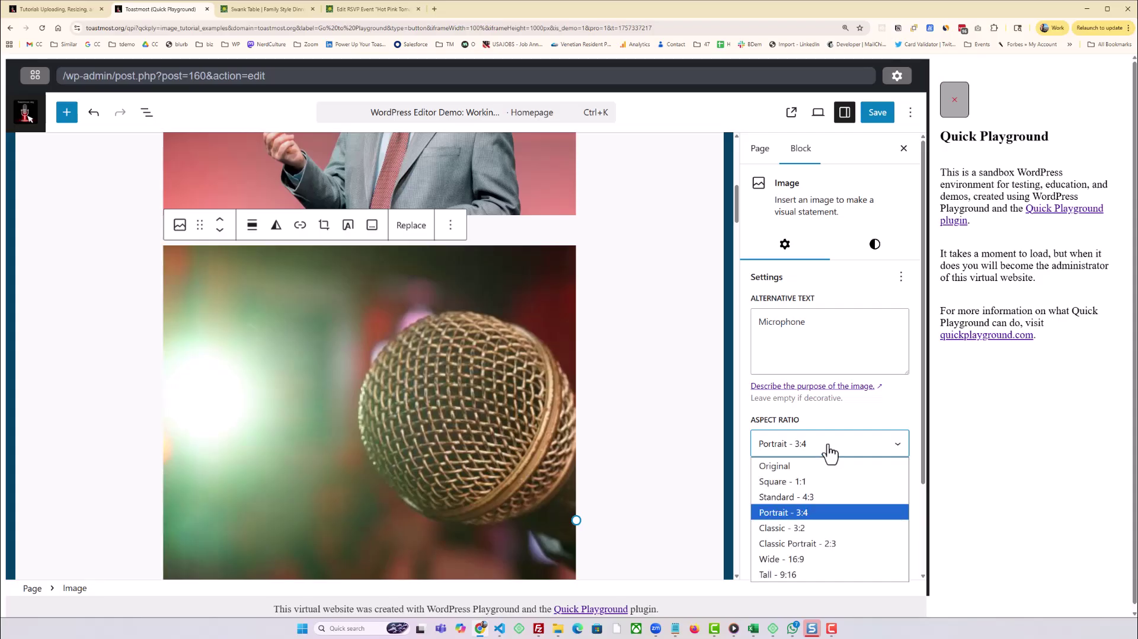
click(822, 472)
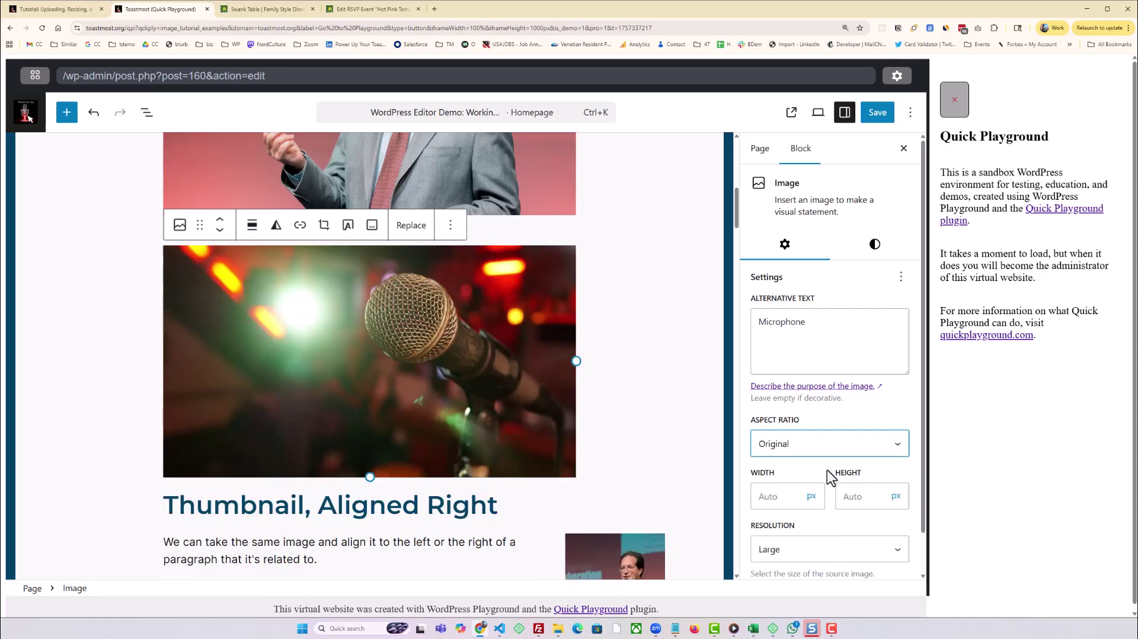
Try the Medium resolution on the microphone image and change its resolution to Thumbnail.
scroll(830, 470, down, 1)
click(832, 511)
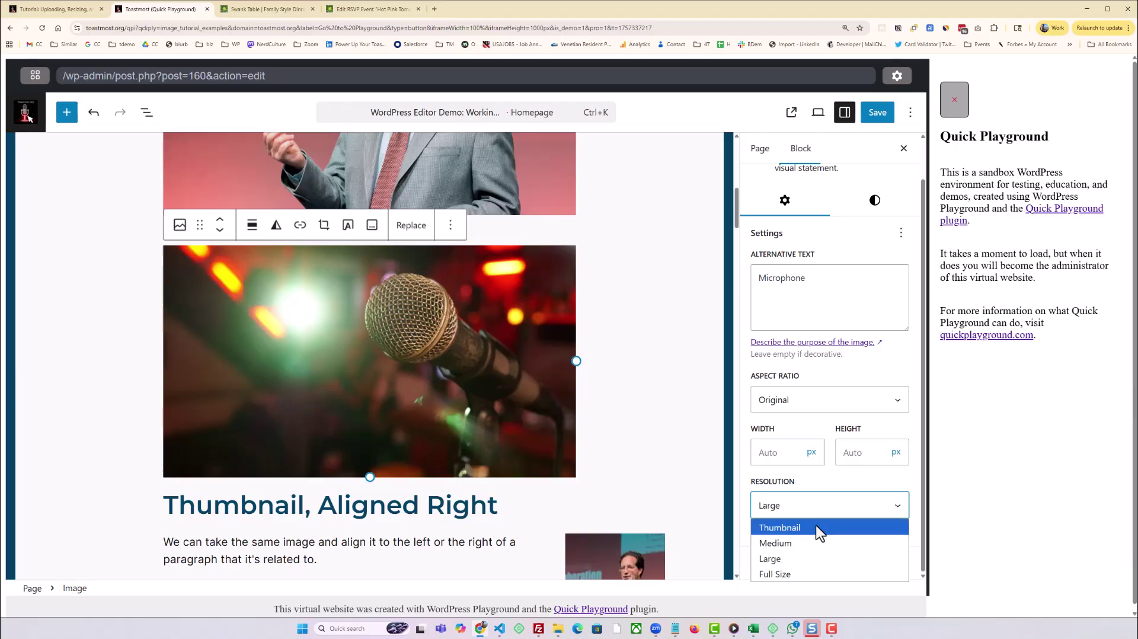
click(780, 543)
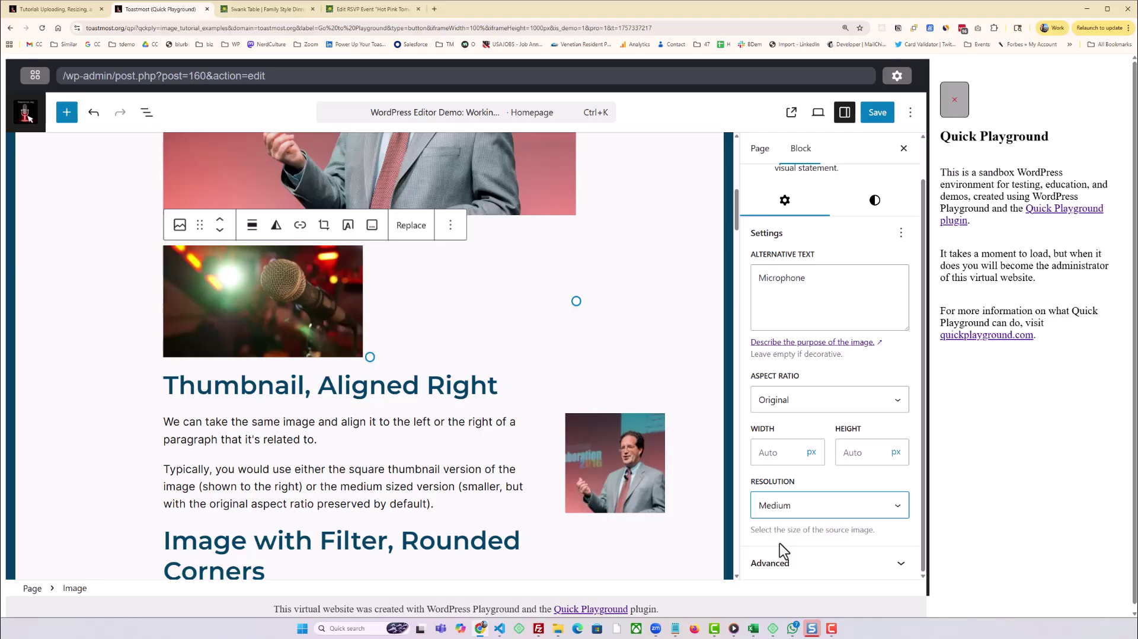
click(825, 509)
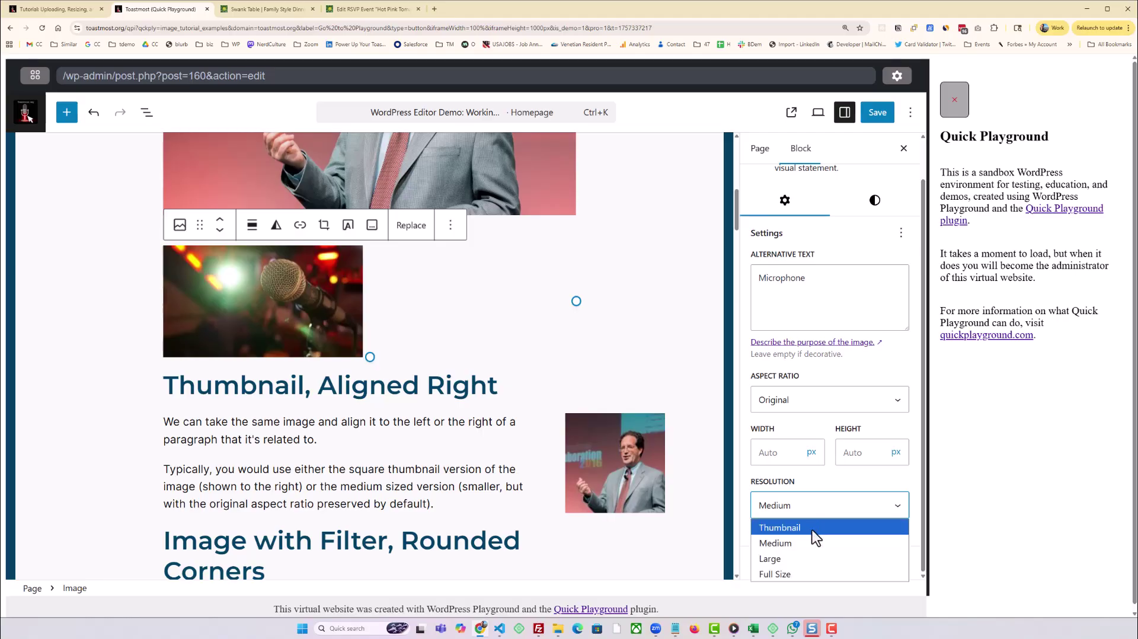
click(812, 527)
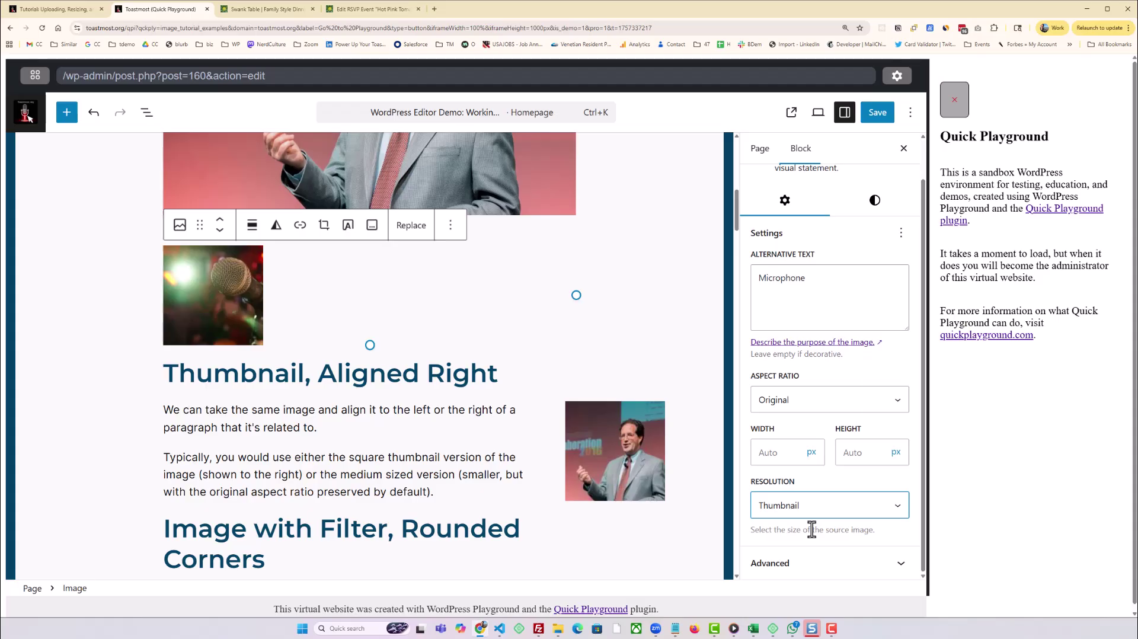
Set the speaker image under "Thumbnail, Aligned Right" to no alignment, followed by Align left.
click(623, 463)
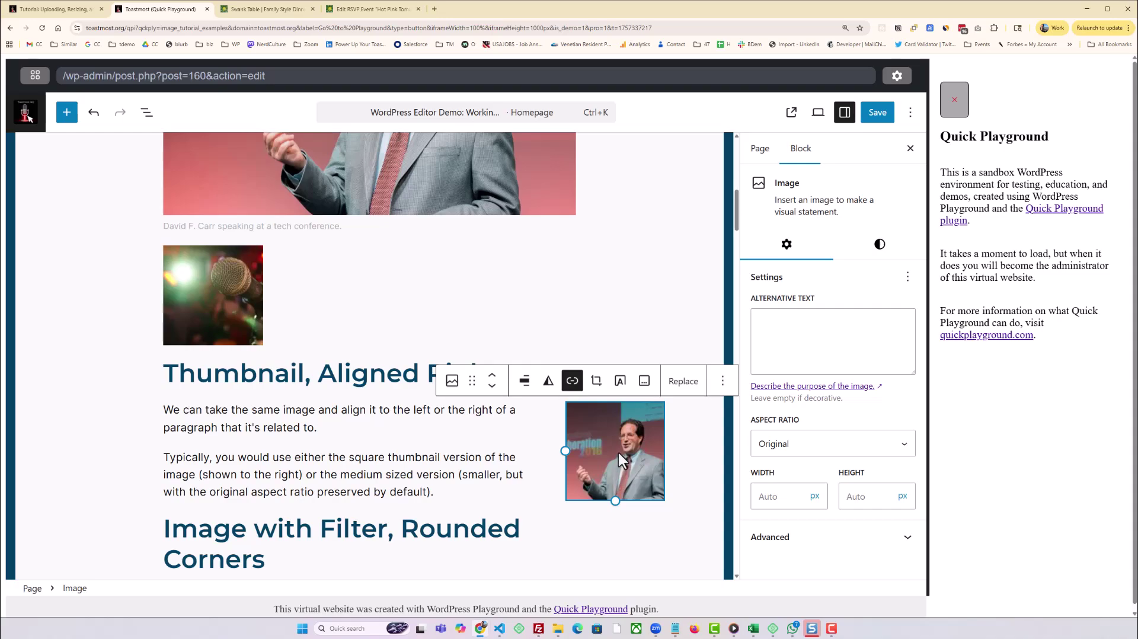
click(526, 382)
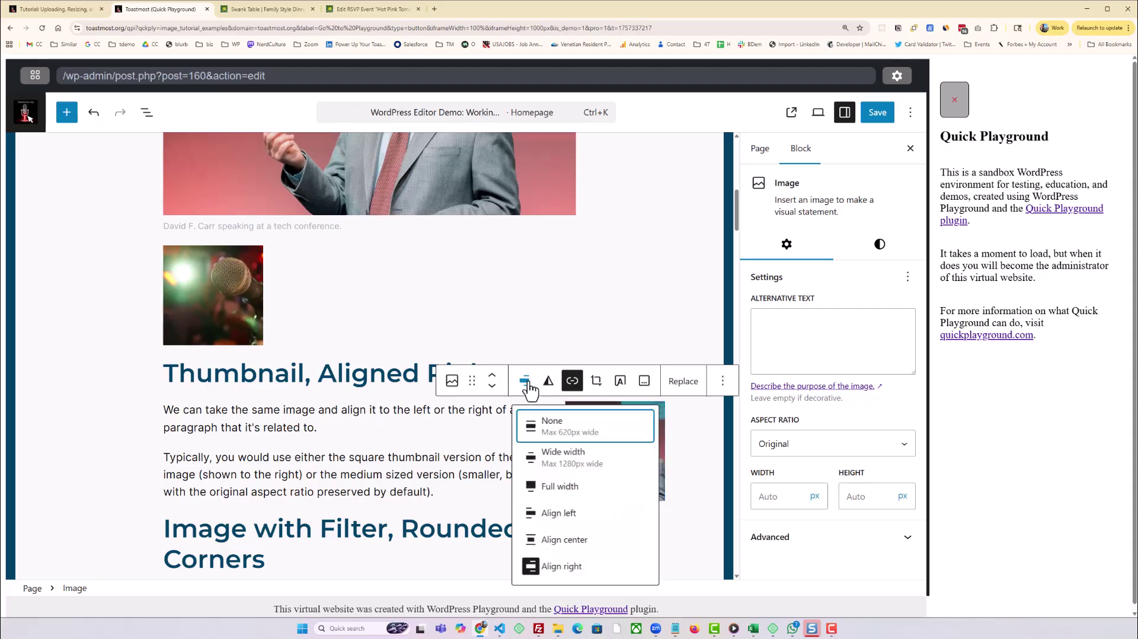
click(556, 432)
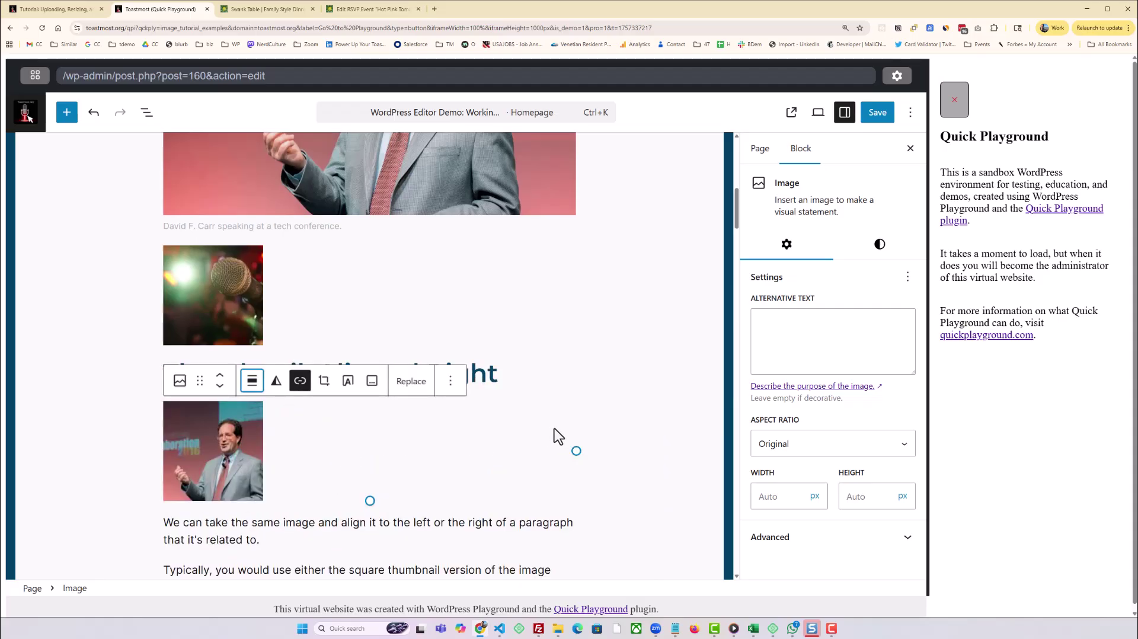
click(212, 454)
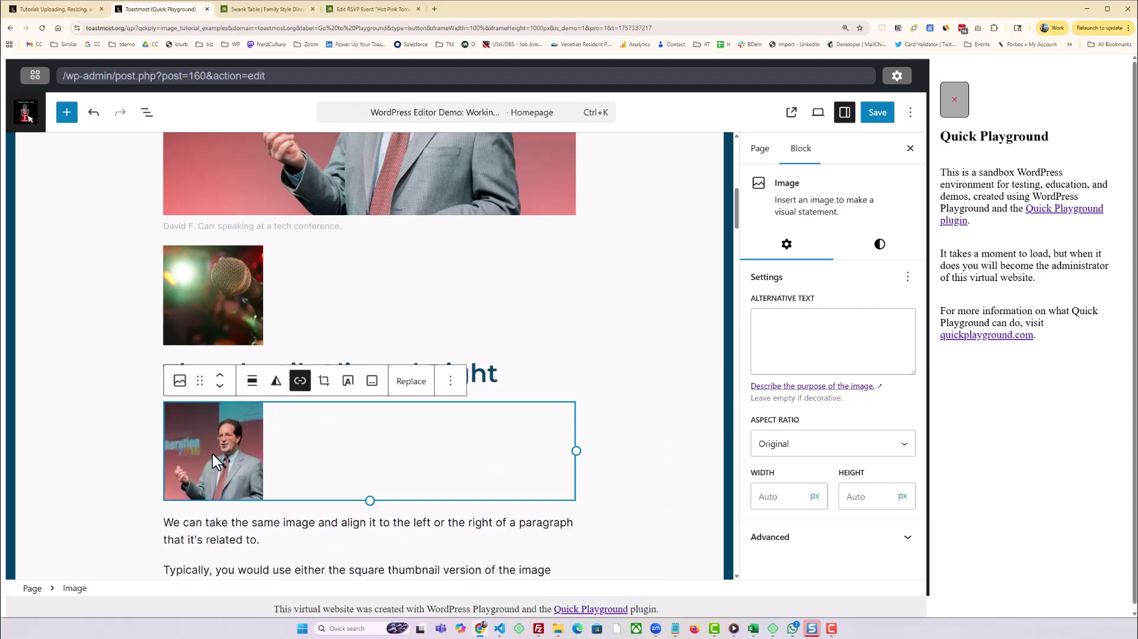
click(252, 382)
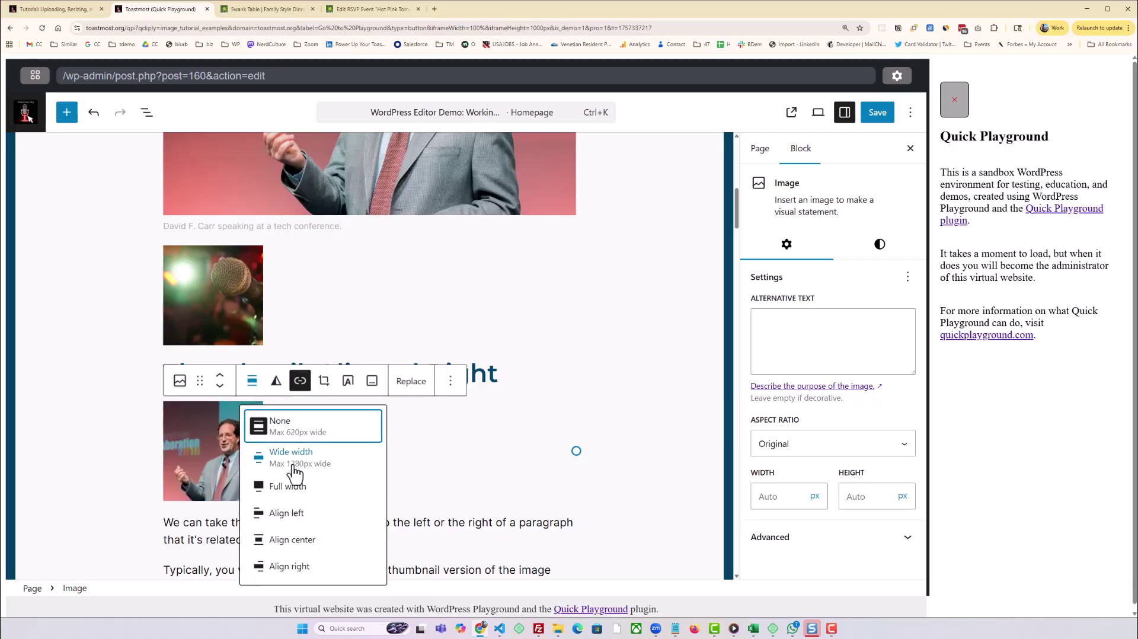
click(287, 513)
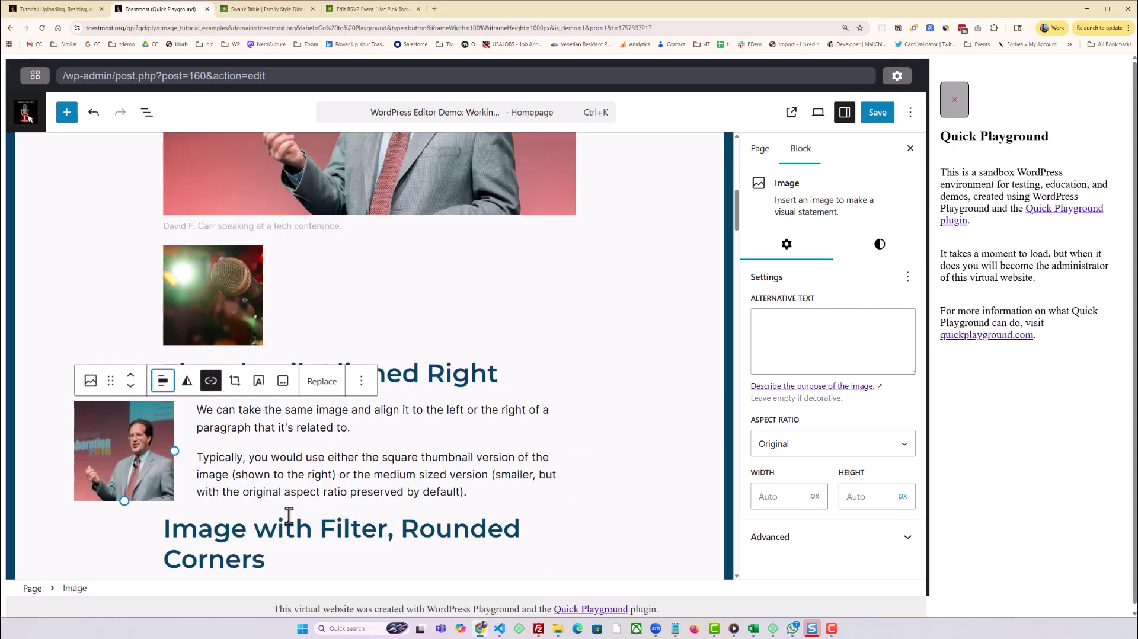
Set the speaker thumbnail's alignment to Wide width and inspect the enlarged image.
click(160, 382)
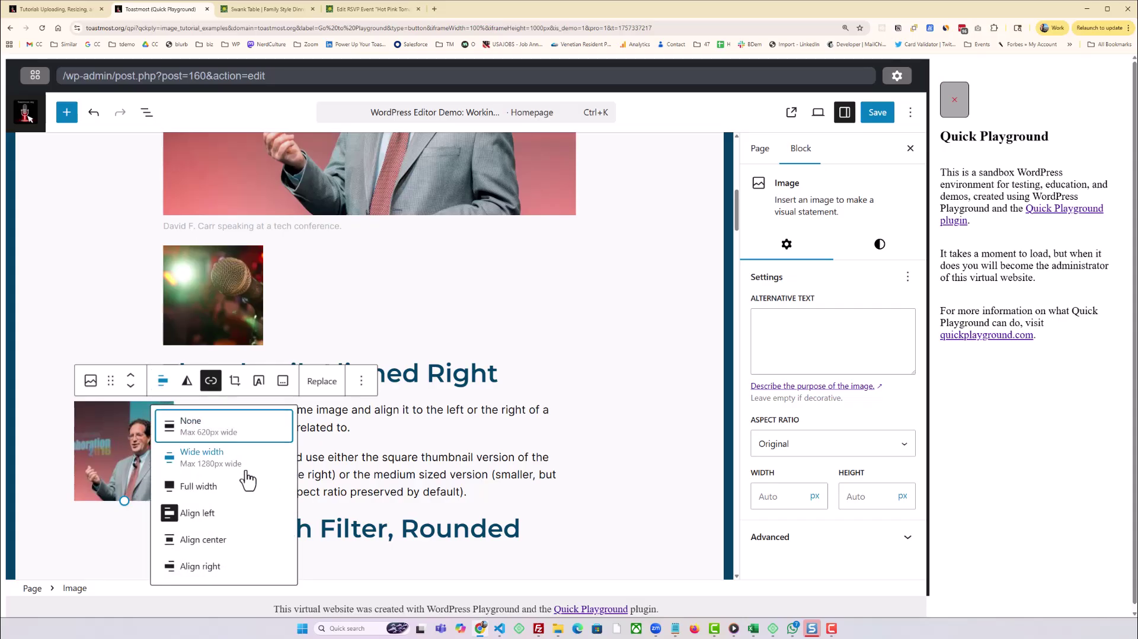
click(224, 465)
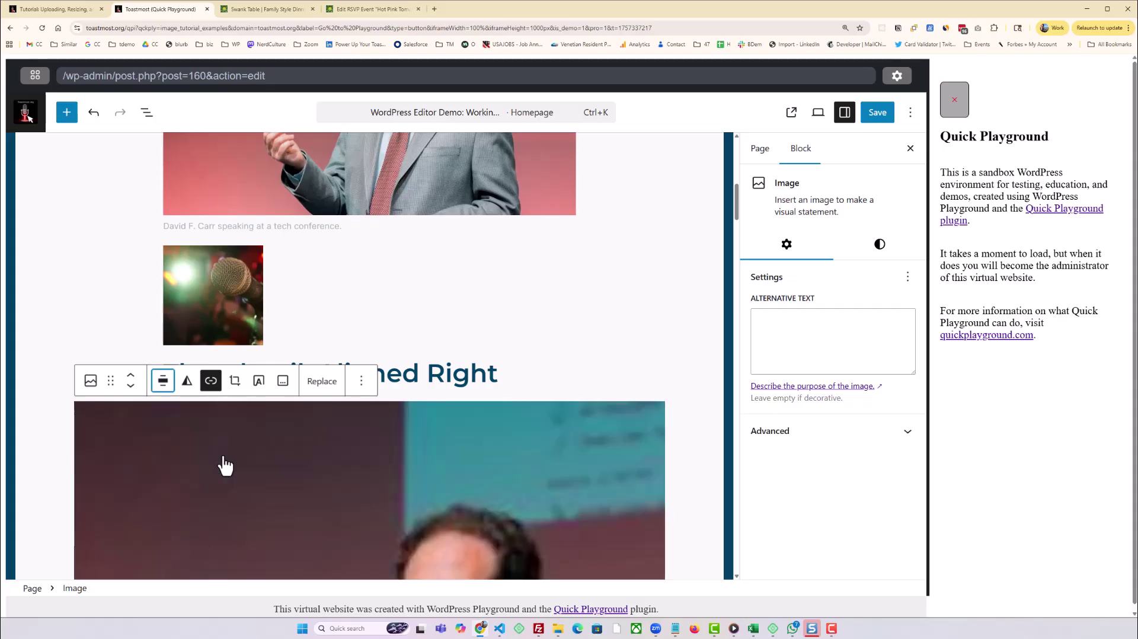
scroll(409, 452, down, 3)
scroll(409, 444, down, 5)
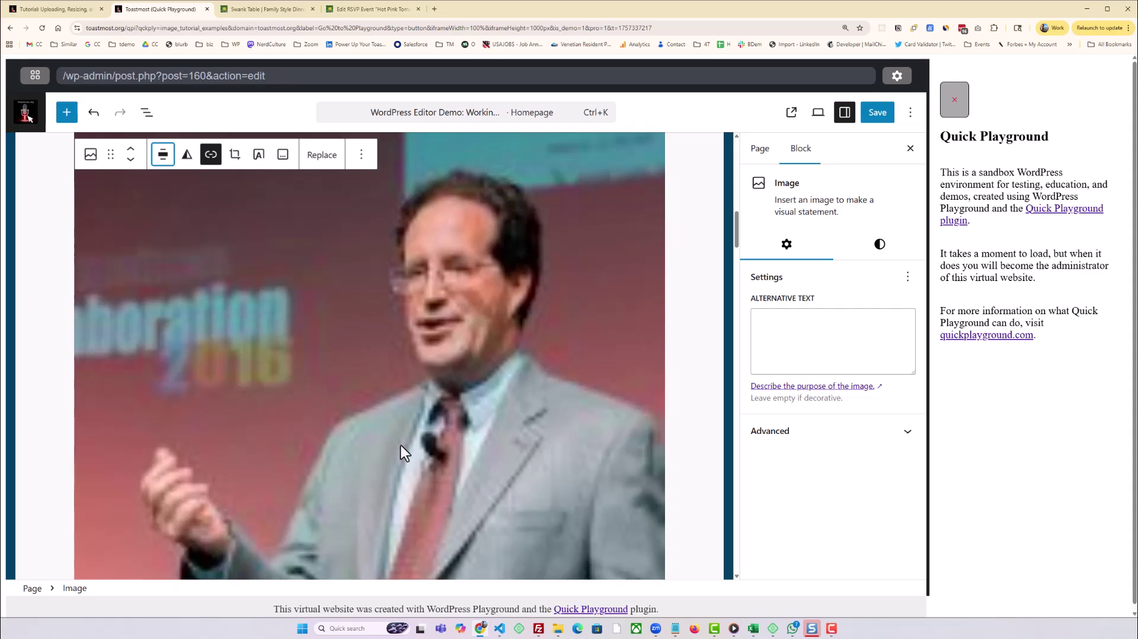
scroll(395, 445, up, 6)
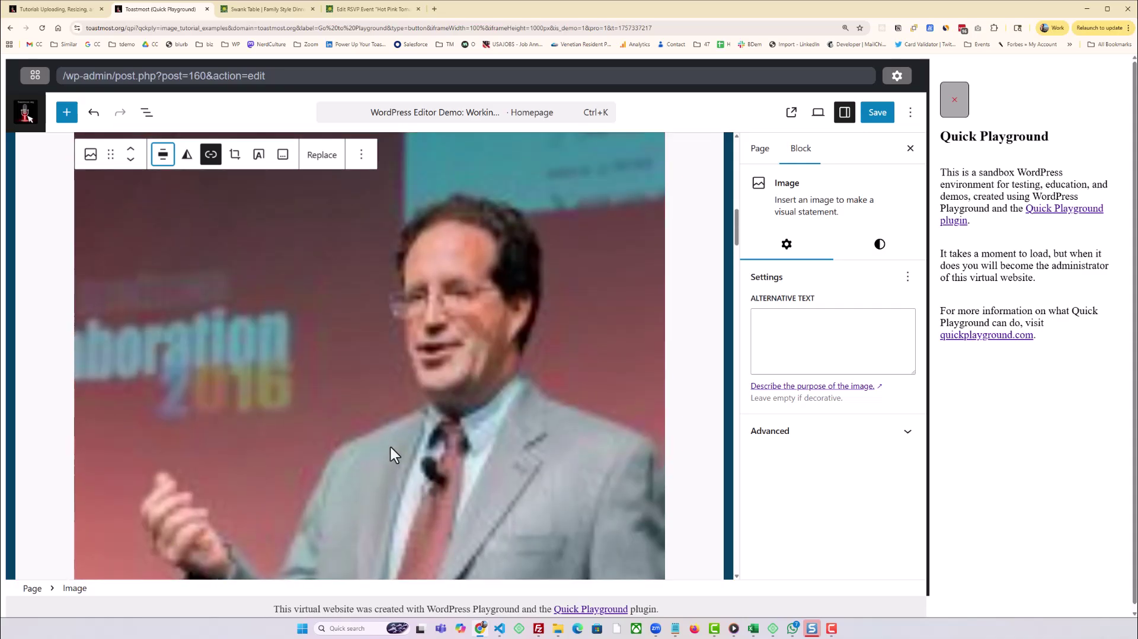
scroll(390, 454, down, 1)
scroll(390, 454, up, 2)
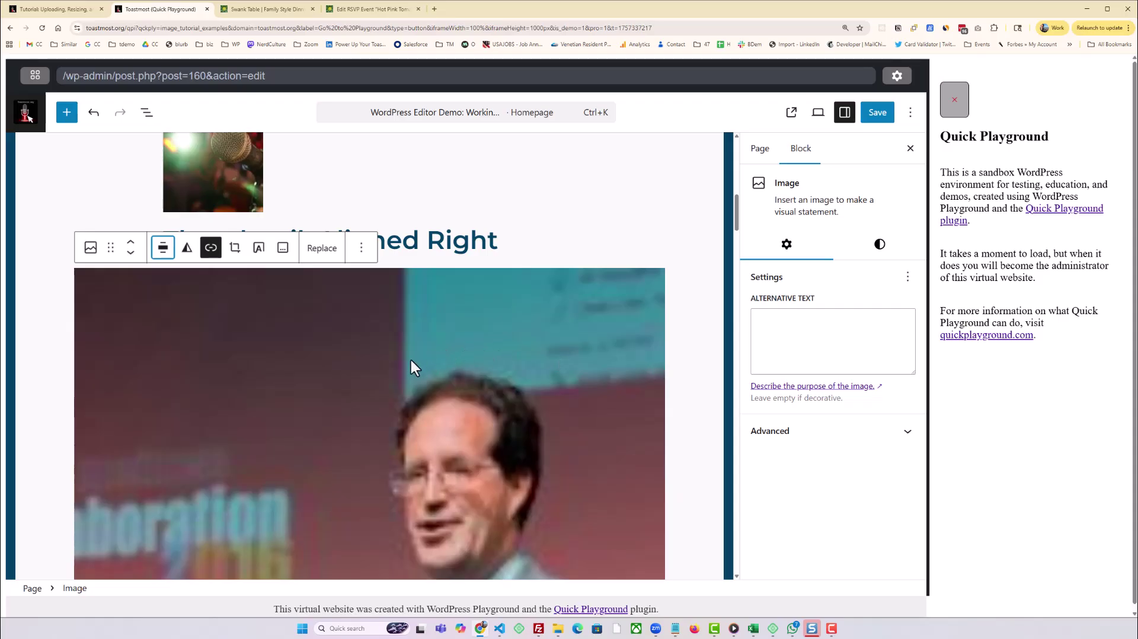
click(287, 339)
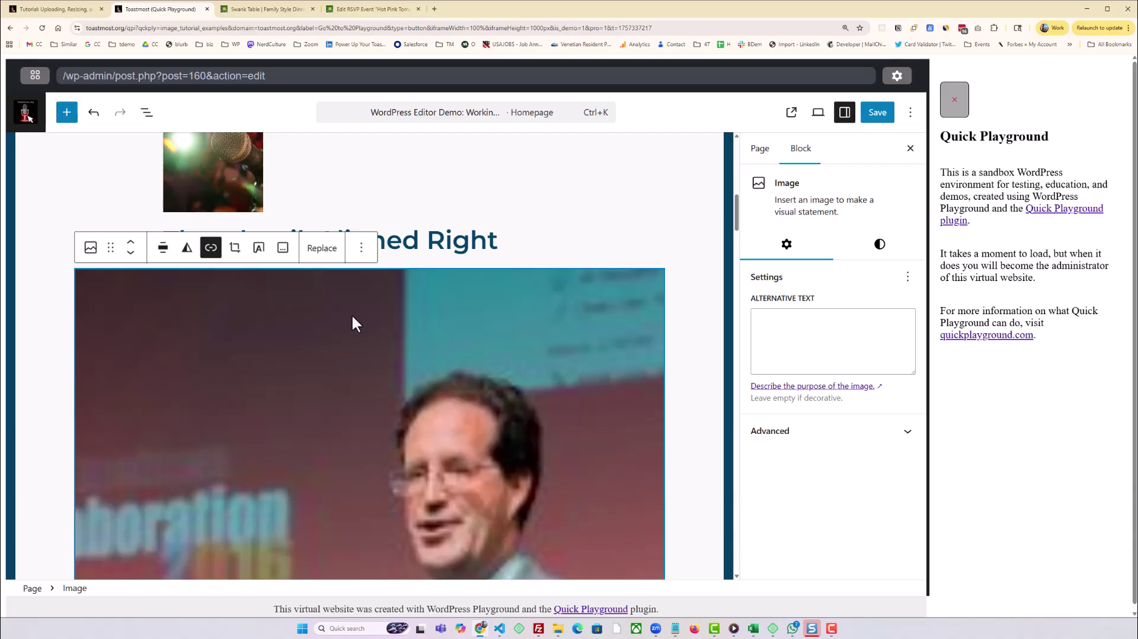
Set the alignment of the microphone thumbnail above the "Thumbnail, Aligned Right" heading to Wide width.
click(190, 171)
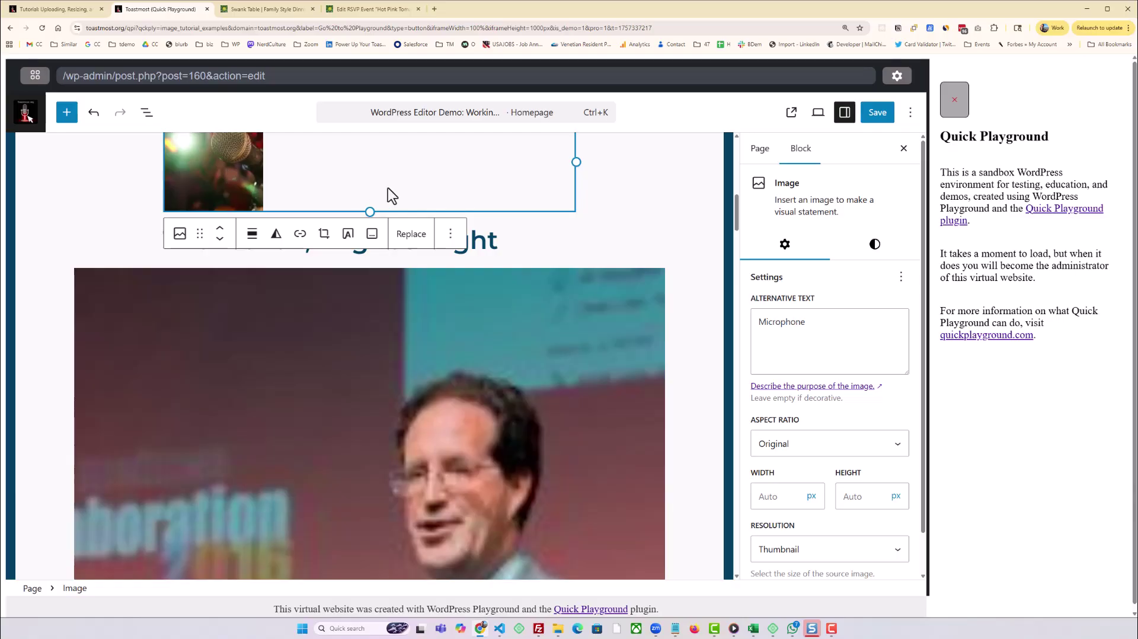
scroll(379, 191, up, 3)
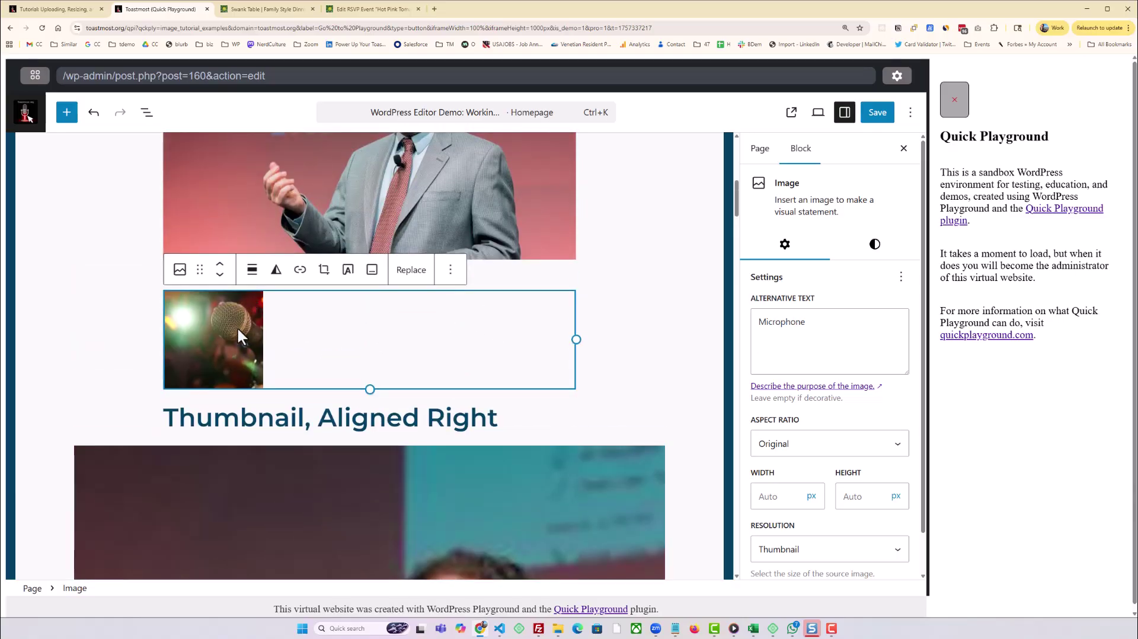
click(250, 273)
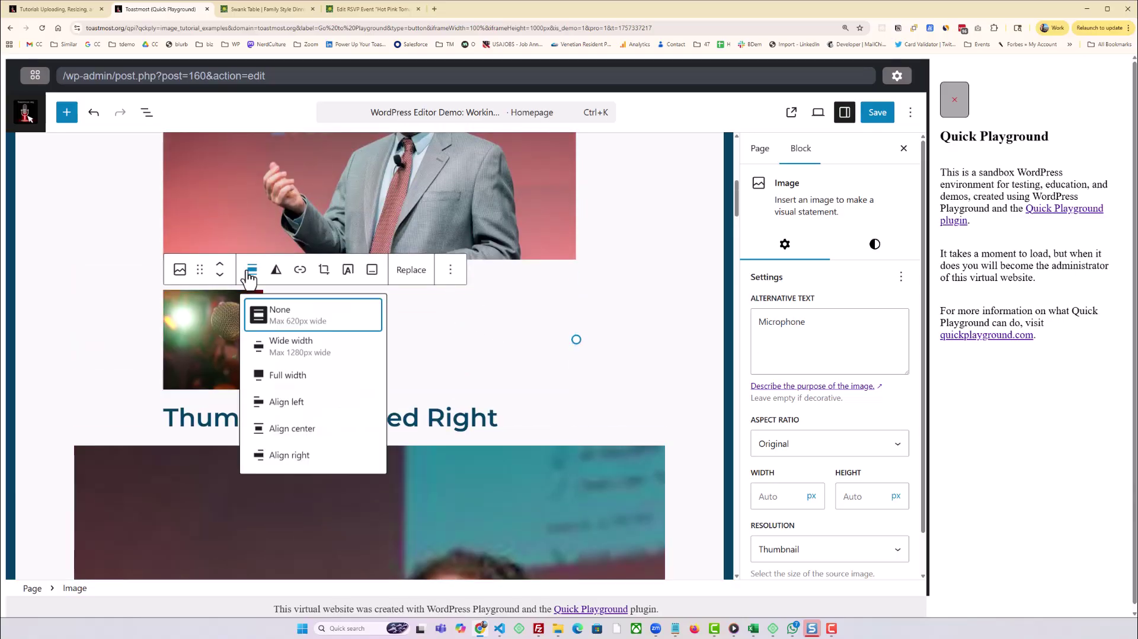
click(310, 354)
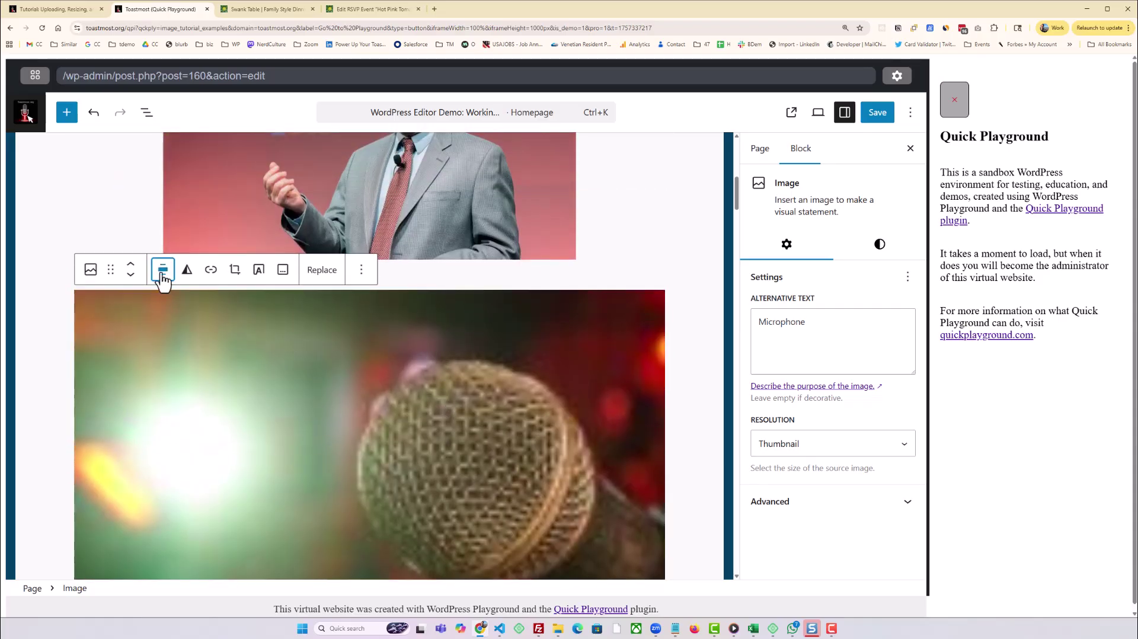
Try Full width alignment on the microphone thumbnail above the "Thumbnail, Aligned Right" heading, and reset its alignment to None.
click(163, 275)
click(222, 383)
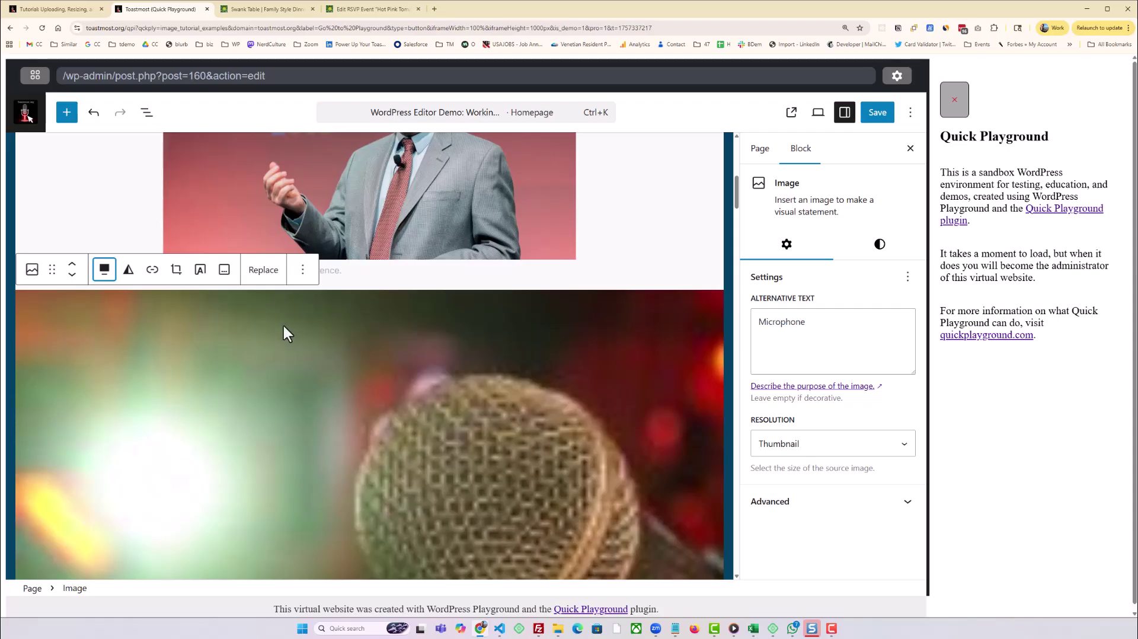
click(106, 271)
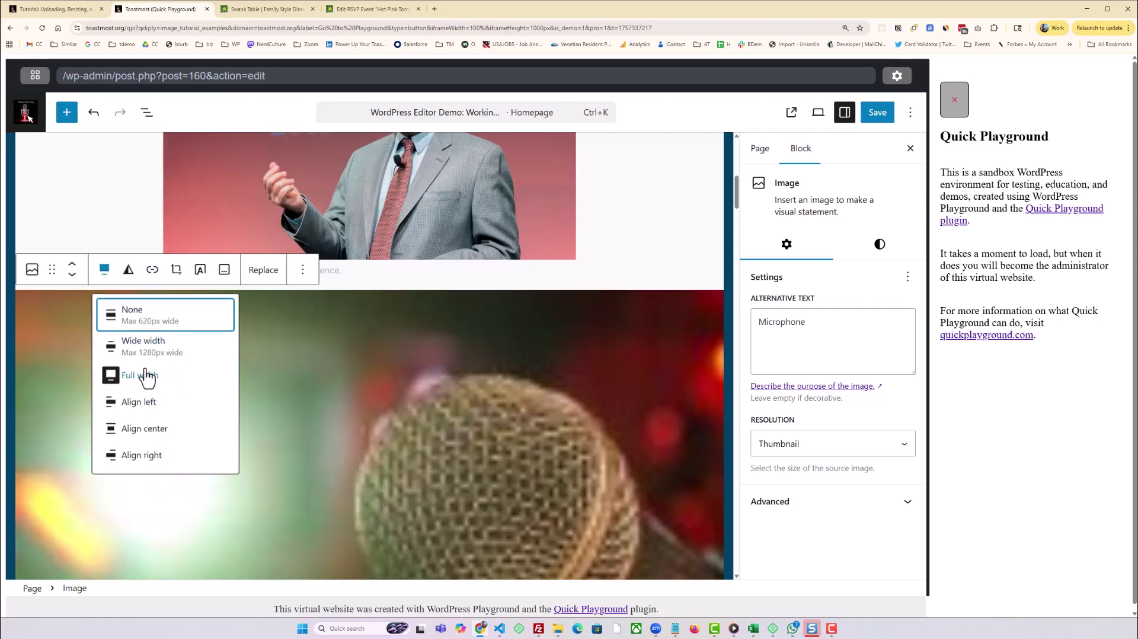
click(145, 312)
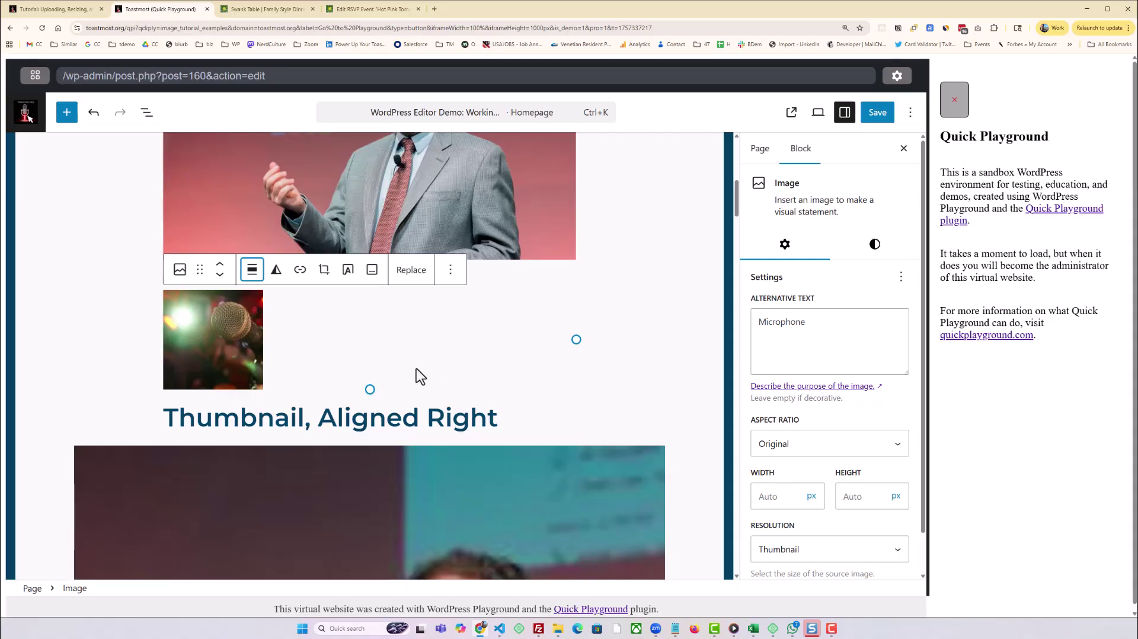
Change the resolution of the microphone image above the "Thumbnail, Aligned Right" heading to Full Size.
click(225, 340)
scroll(745, 390, down, 1)
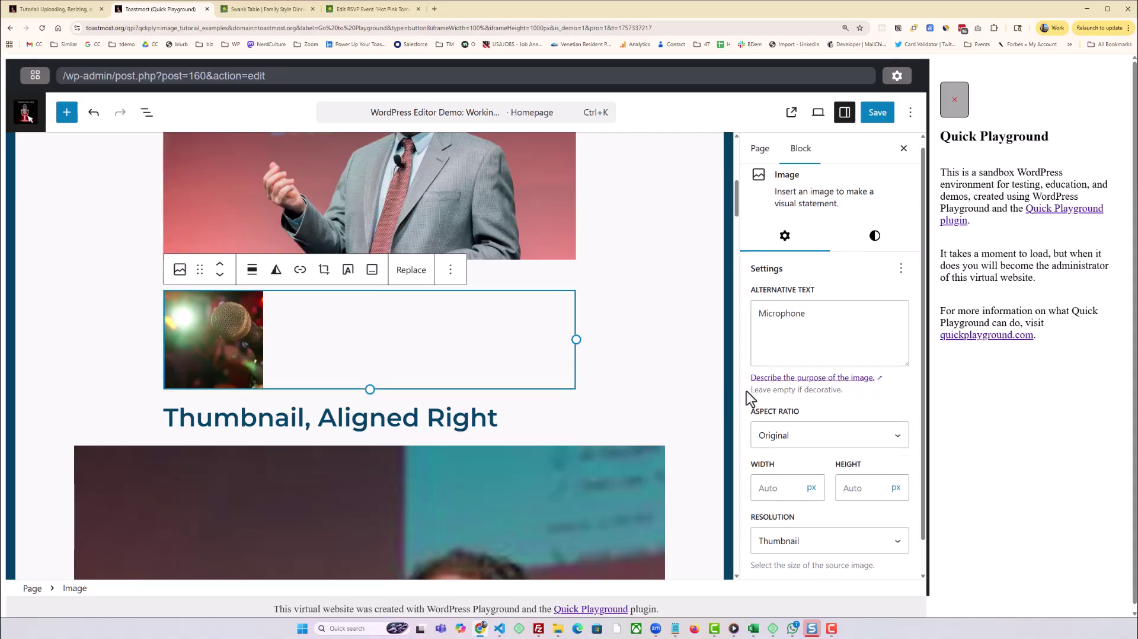
click(832, 510)
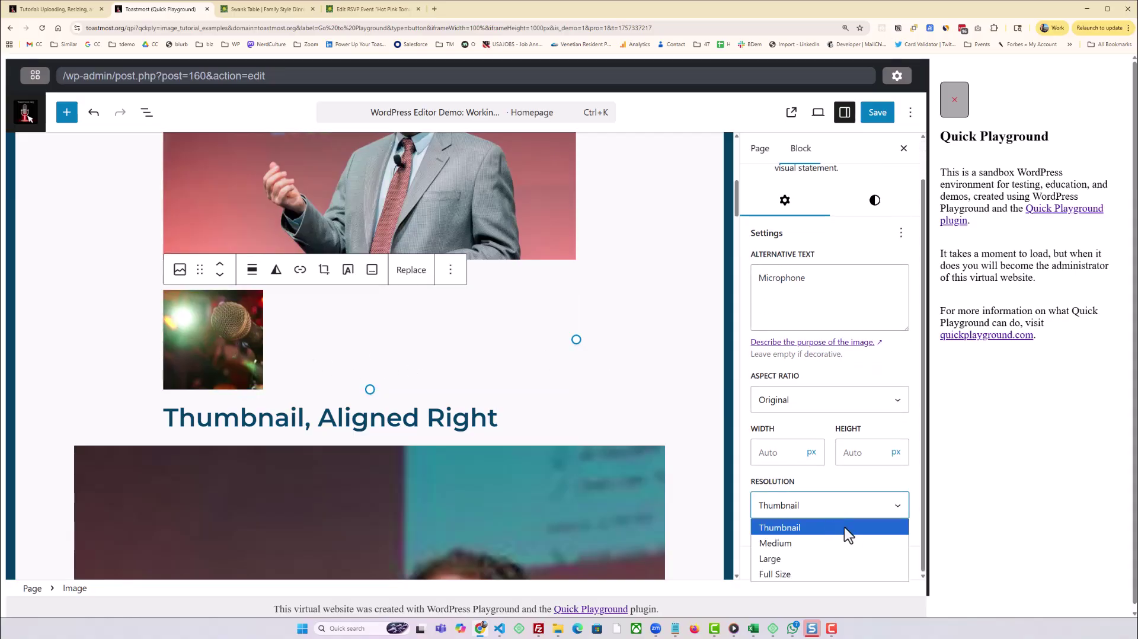
click(826, 573)
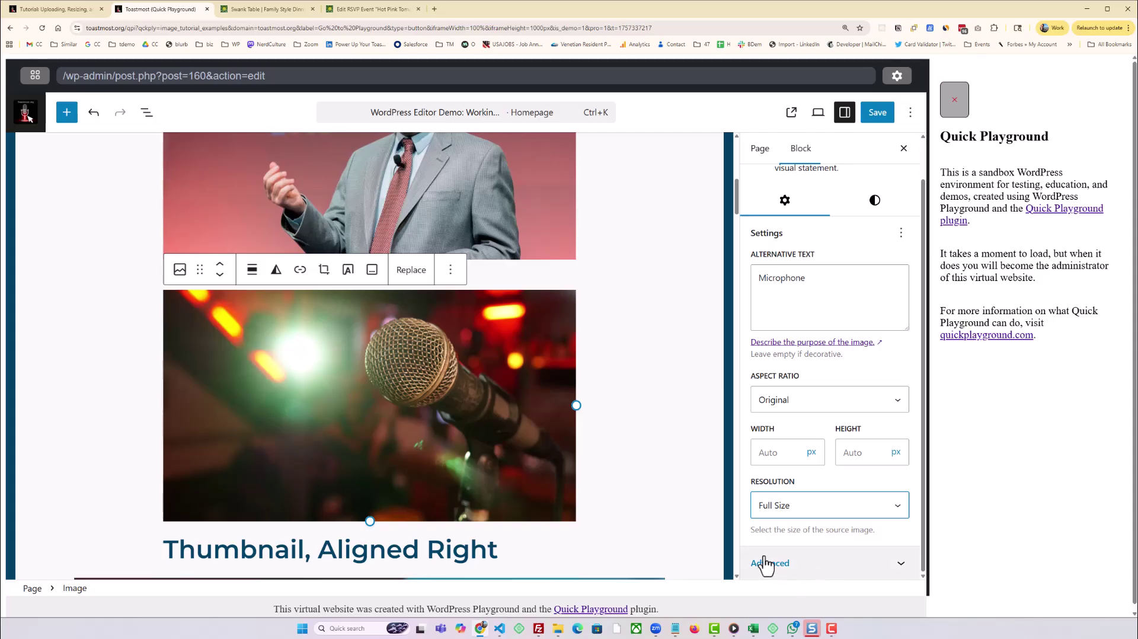
Try Wide width on the full-size microphone image, and set its alignment to Full width.
click(252, 271)
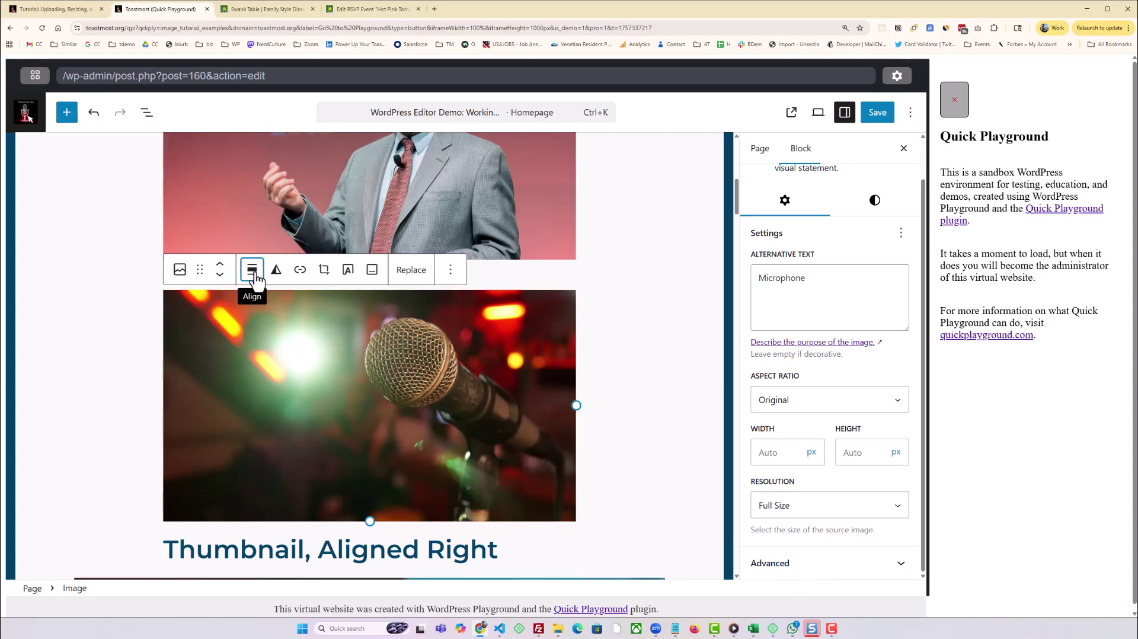
click(302, 354)
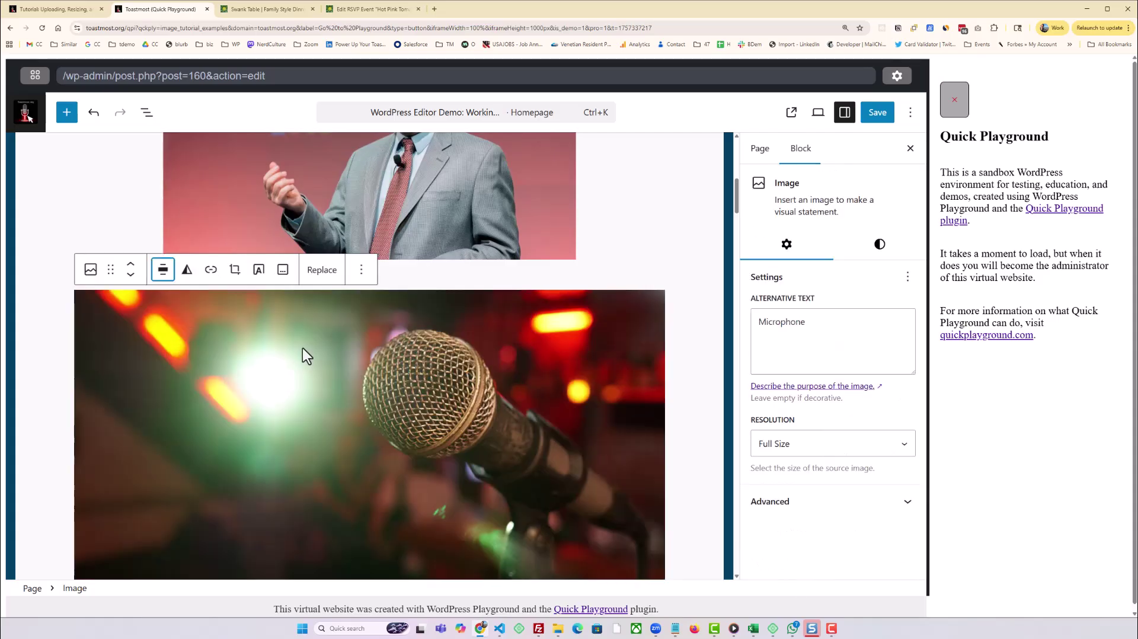
click(163, 271)
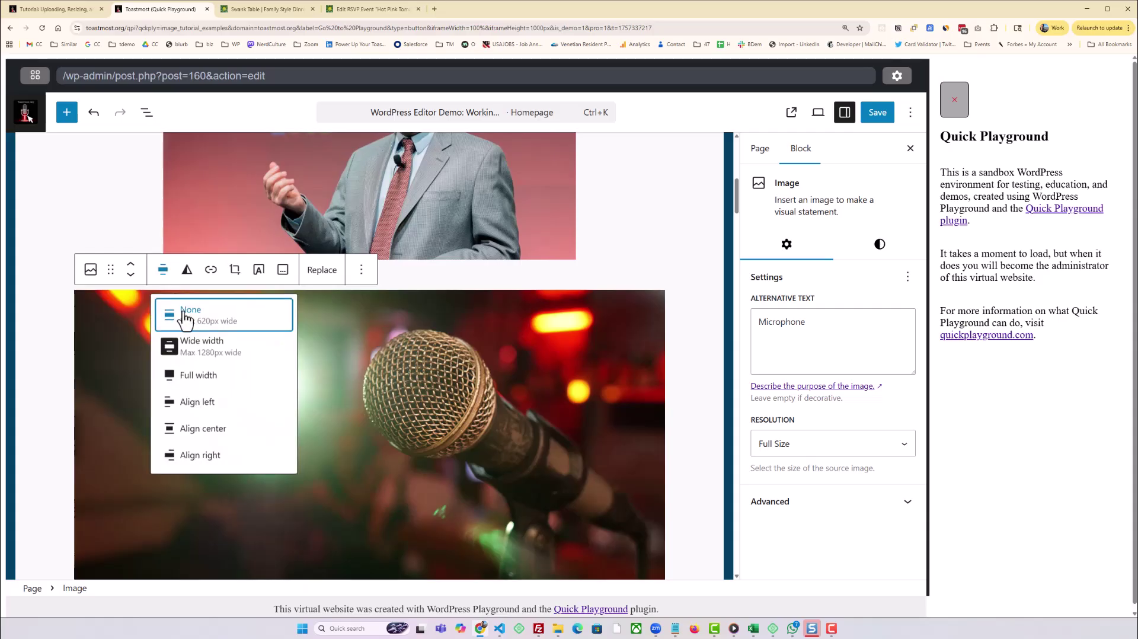
click(221, 377)
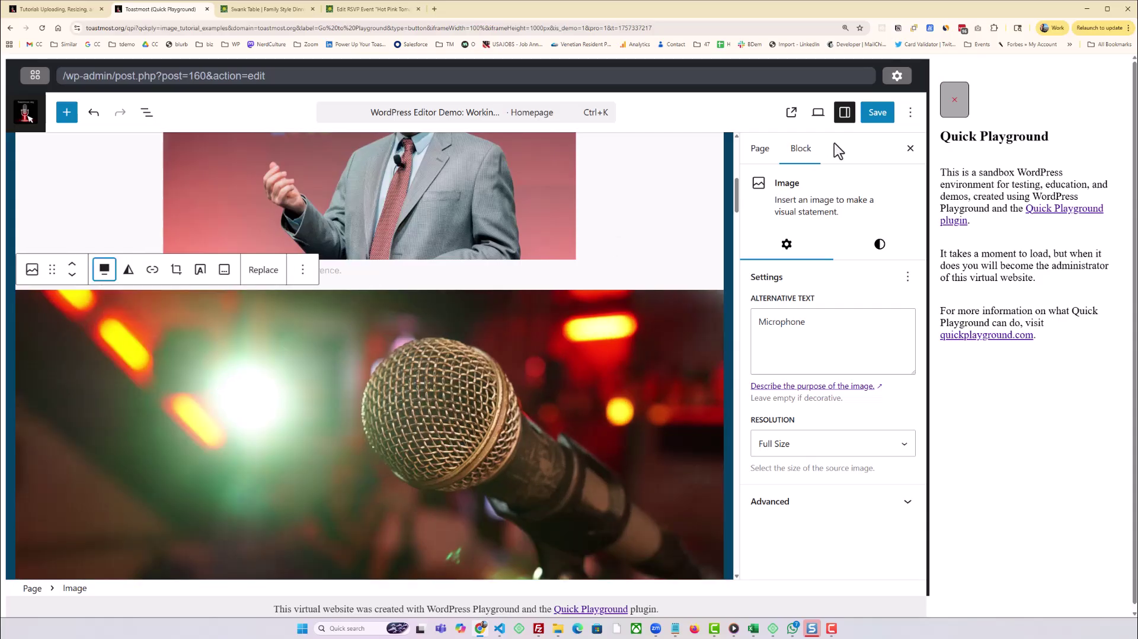
Save the page and view the full-width microphone image on the published page.
click(883, 116)
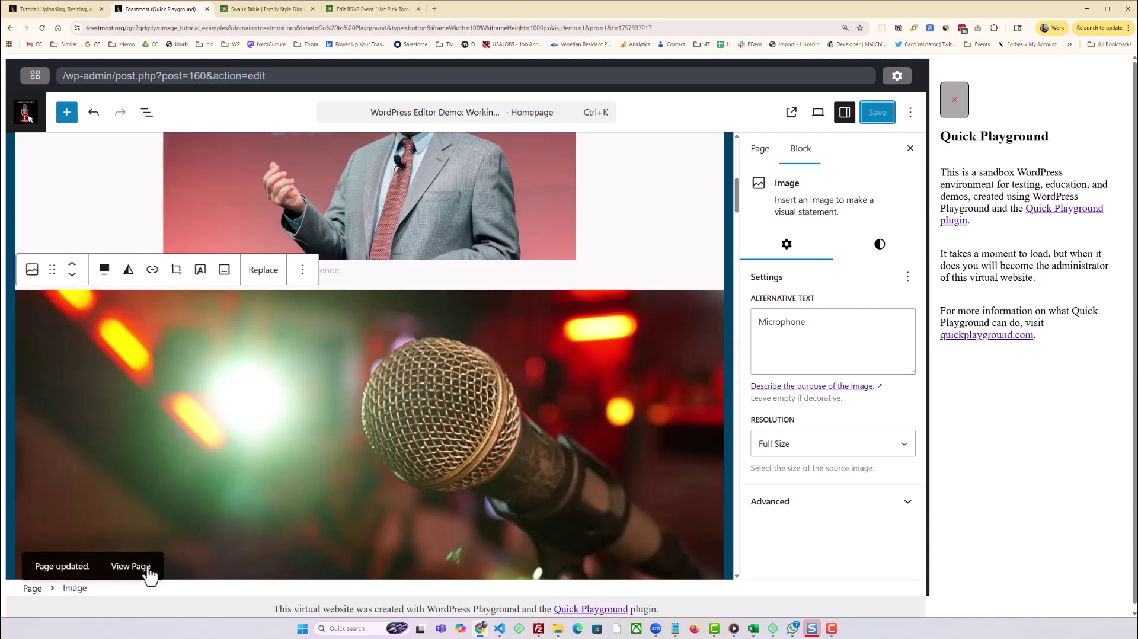
click(147, 568)
scroll(717, 410, down, 6)
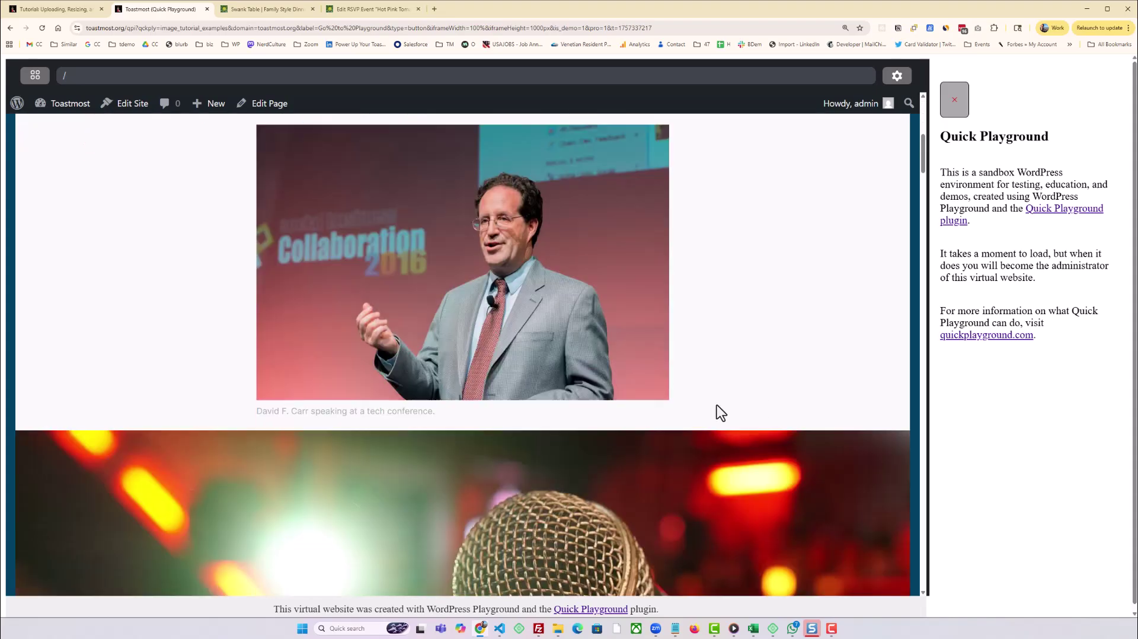
scroll(716, 406, down, 1)
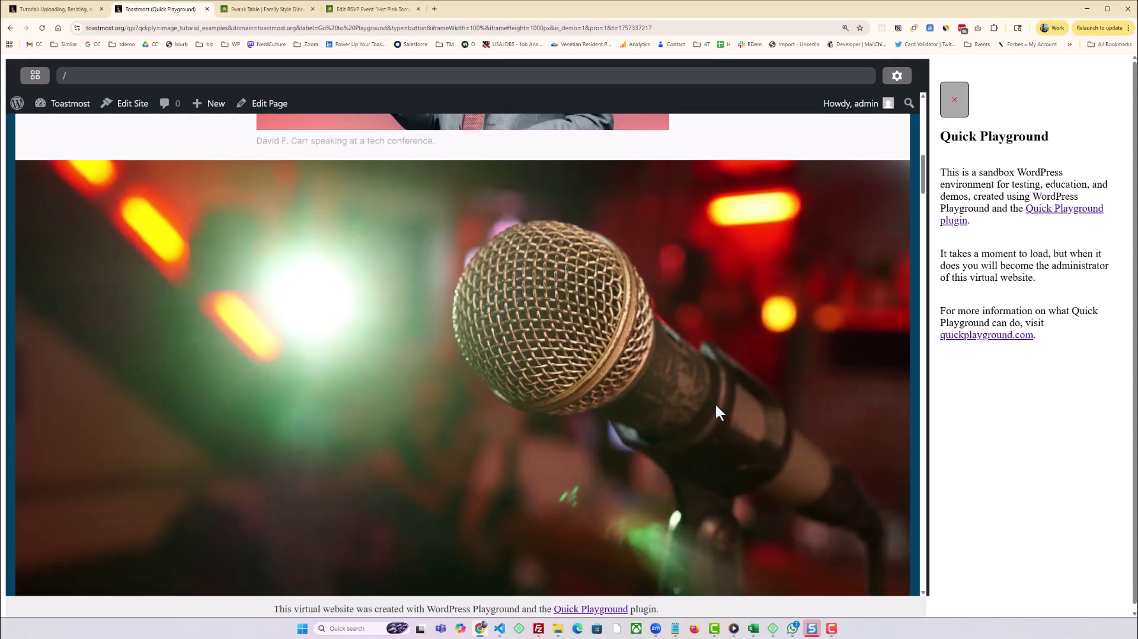
Reopen the page for editing and open the duotone filter options of the rounded blue-tinted speaker image above "Media & Text Block".
click(266, 103)
scroll(657, 261, down, 8)
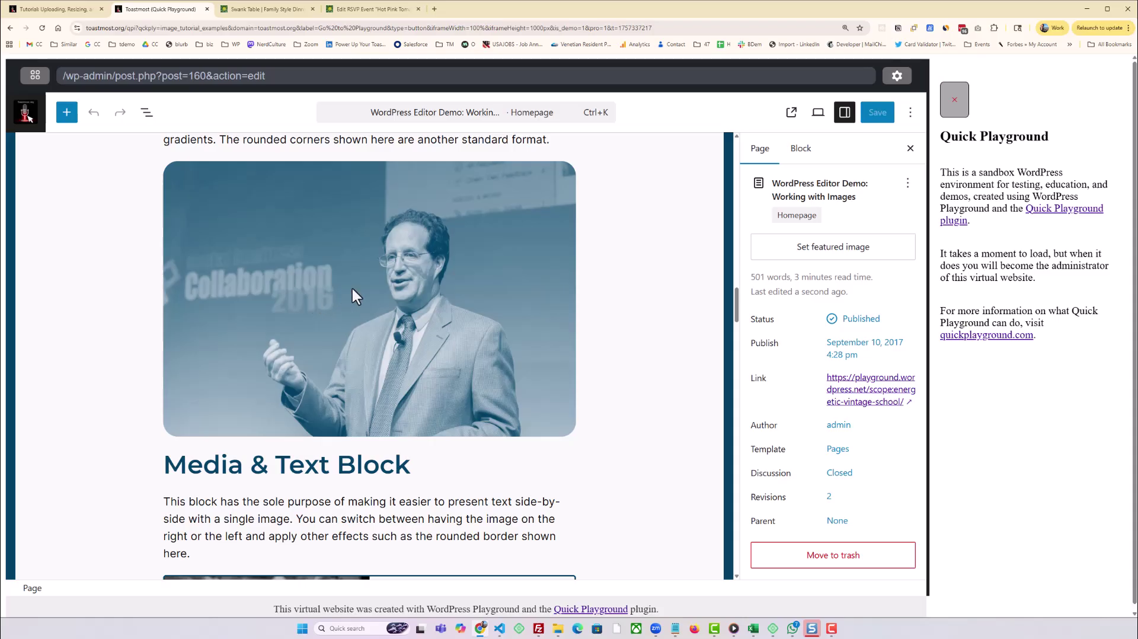
click(351, 289)
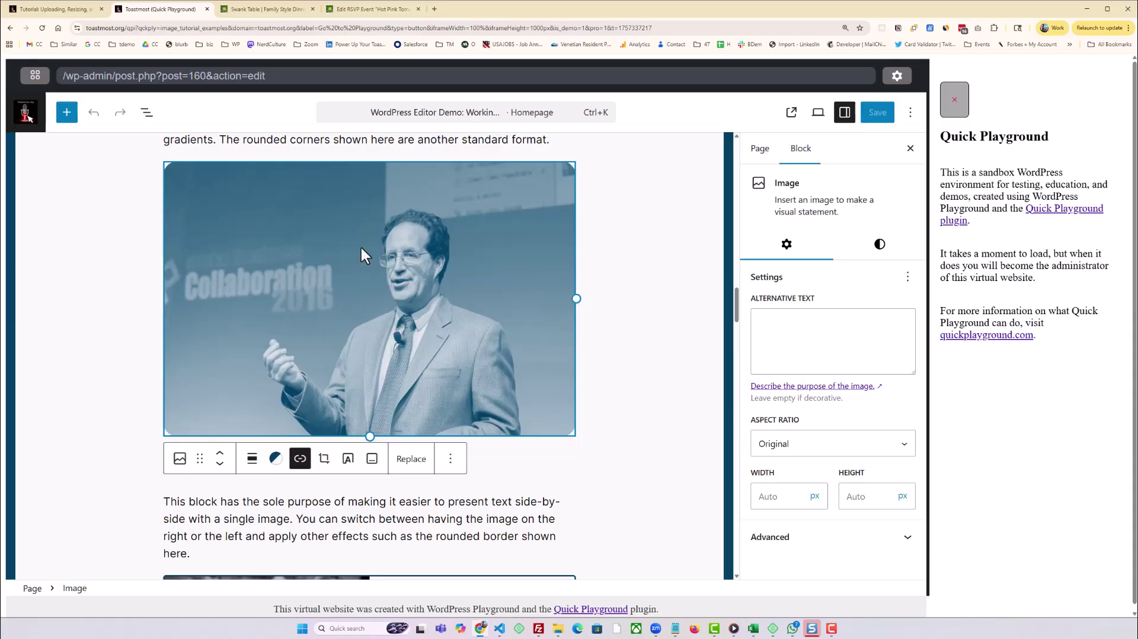
click(276, 459)
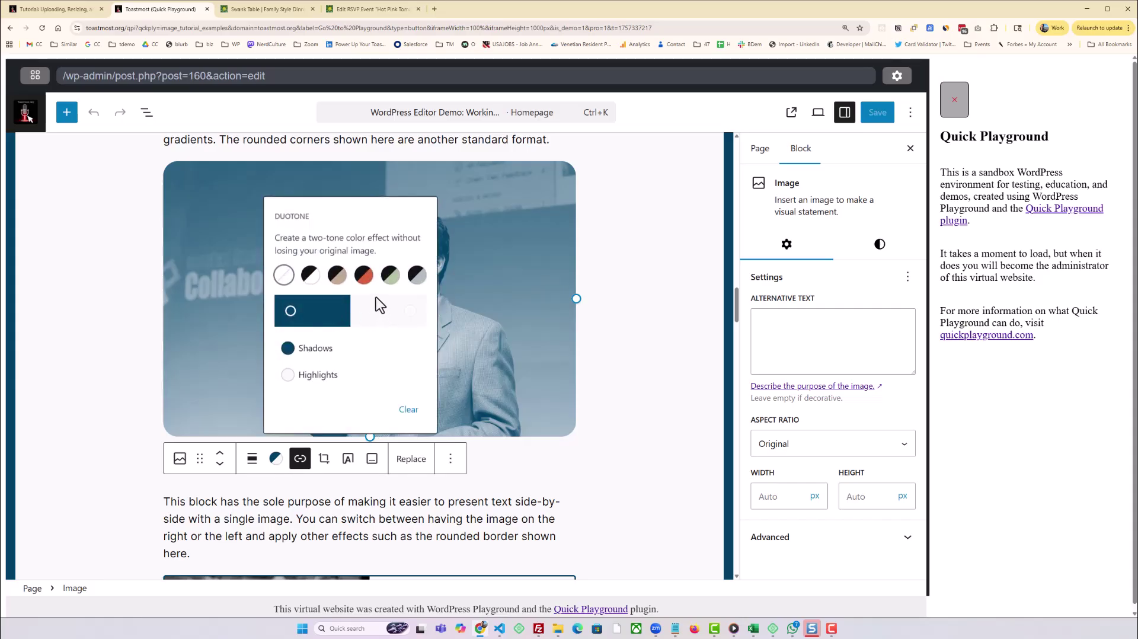
Try the preset duotones on the rounded speaker image, including black and red and Black and sandstone, ending on black and white.
click(364, 275)
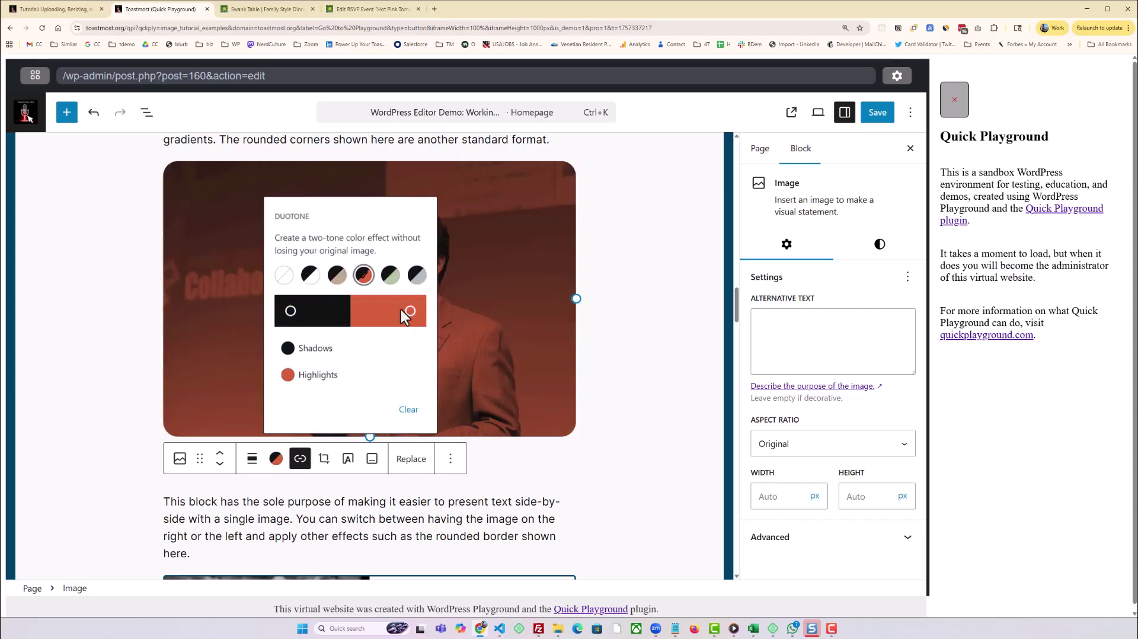
click(390, 275)
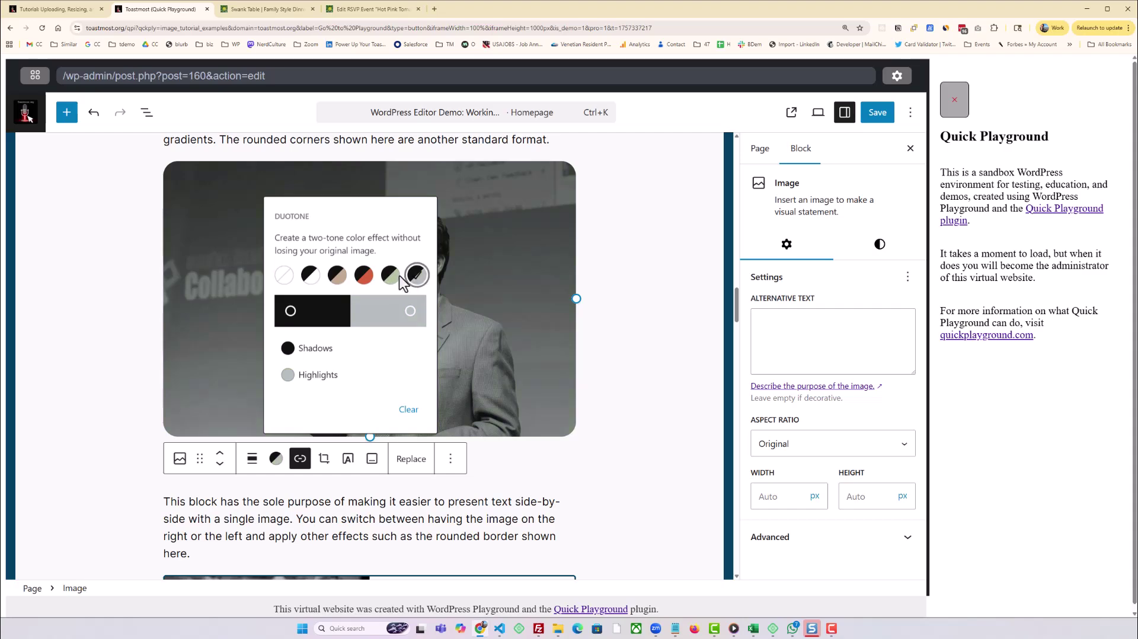
click(305, 277)
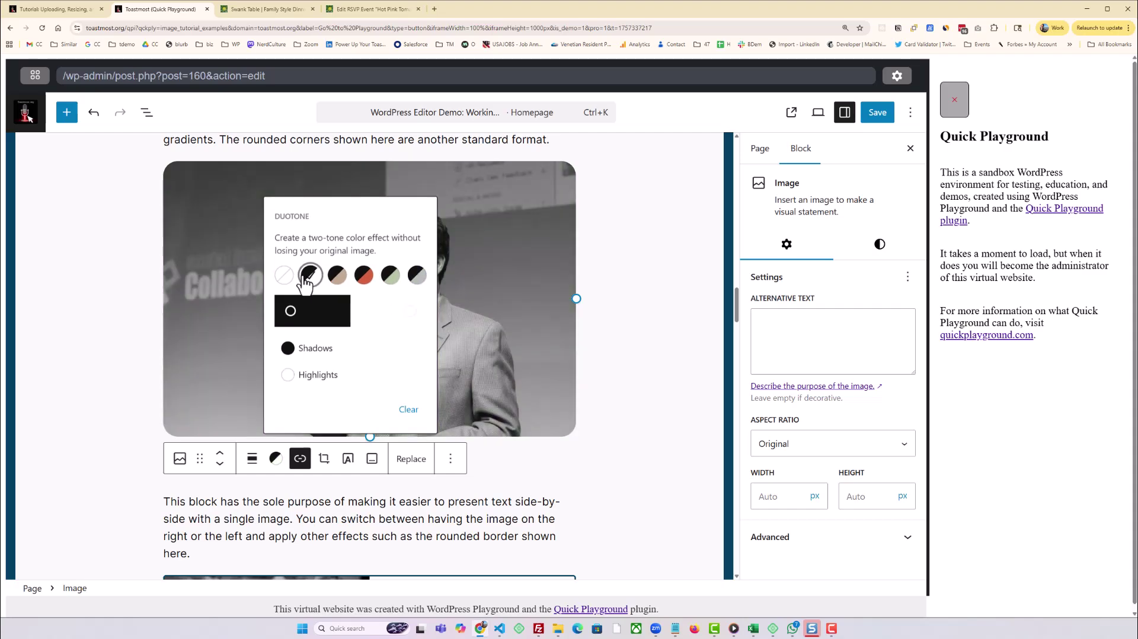
click(326, 277)
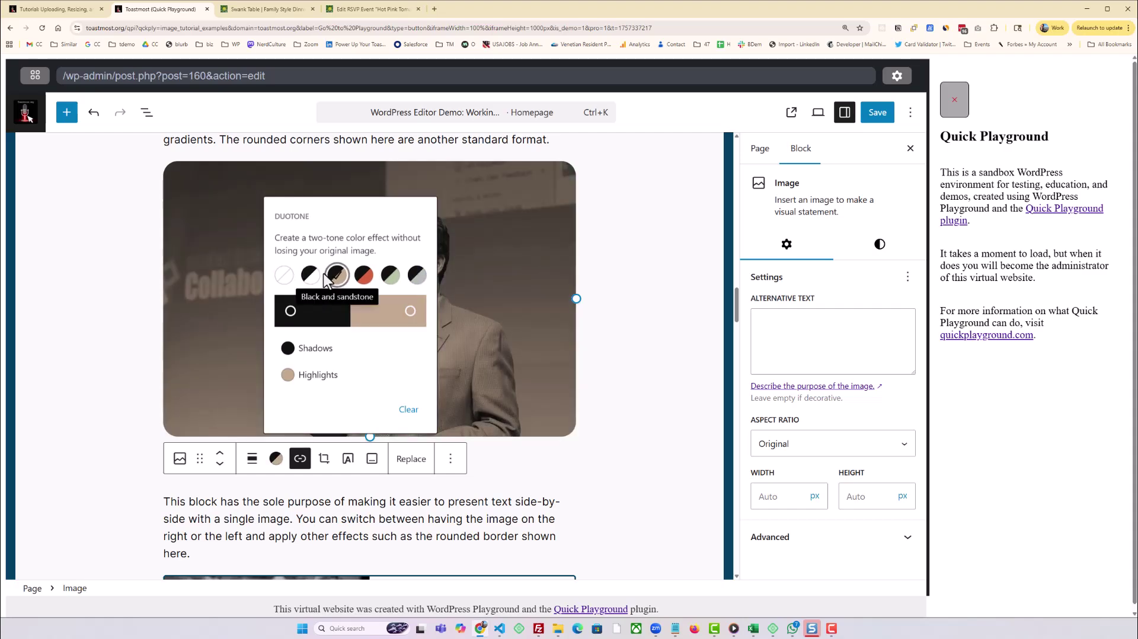
click(309, 275)
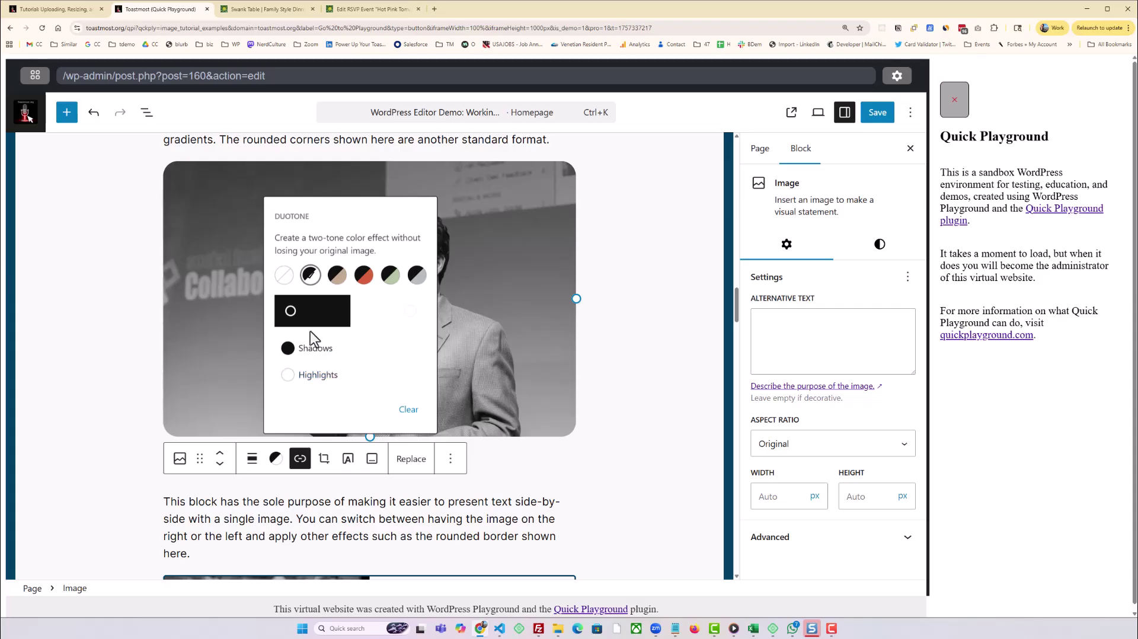
Set the speaker image's duotone shadows to Loyal Blue and try Happy Yellow and Cool Gray as its highlights color.
click(312, 350)
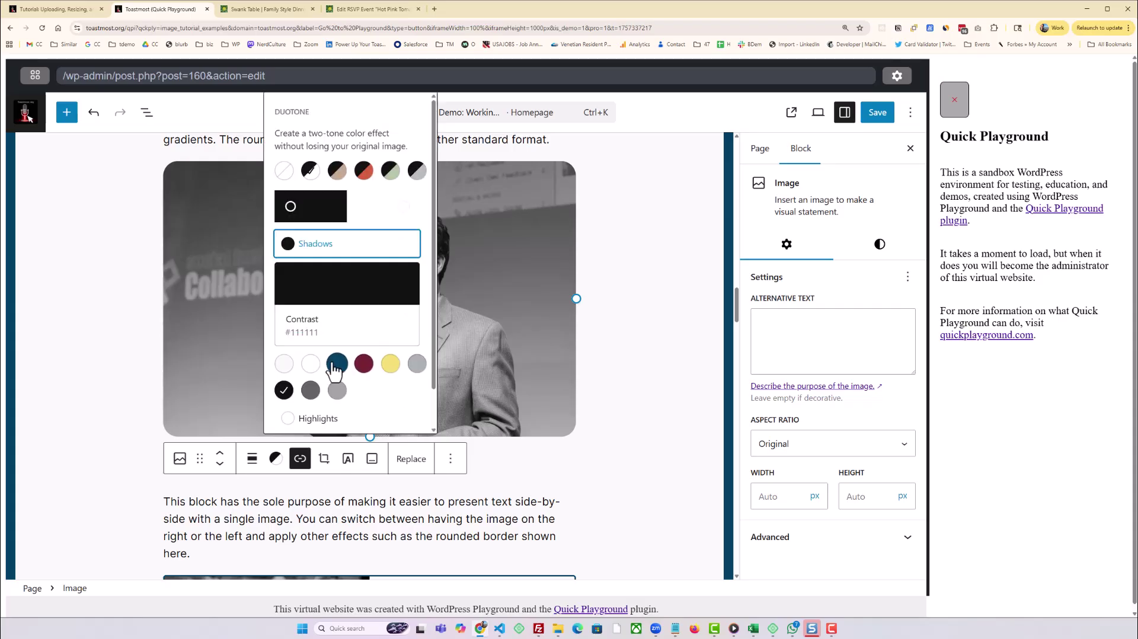
click(335, 365)
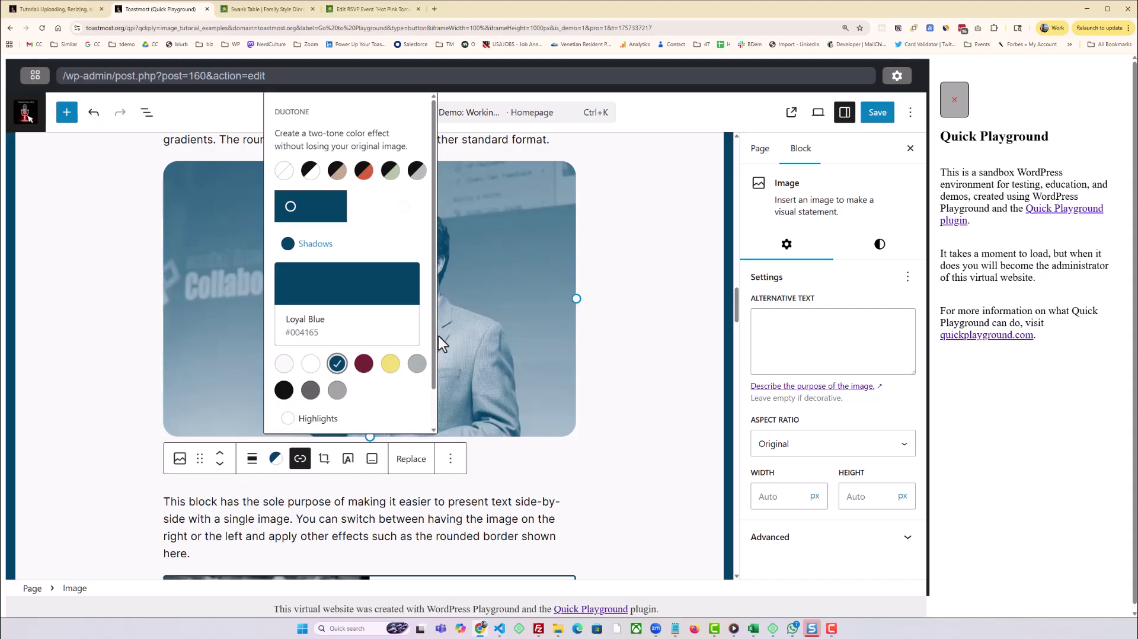
drag(434, 332, 429, 393)
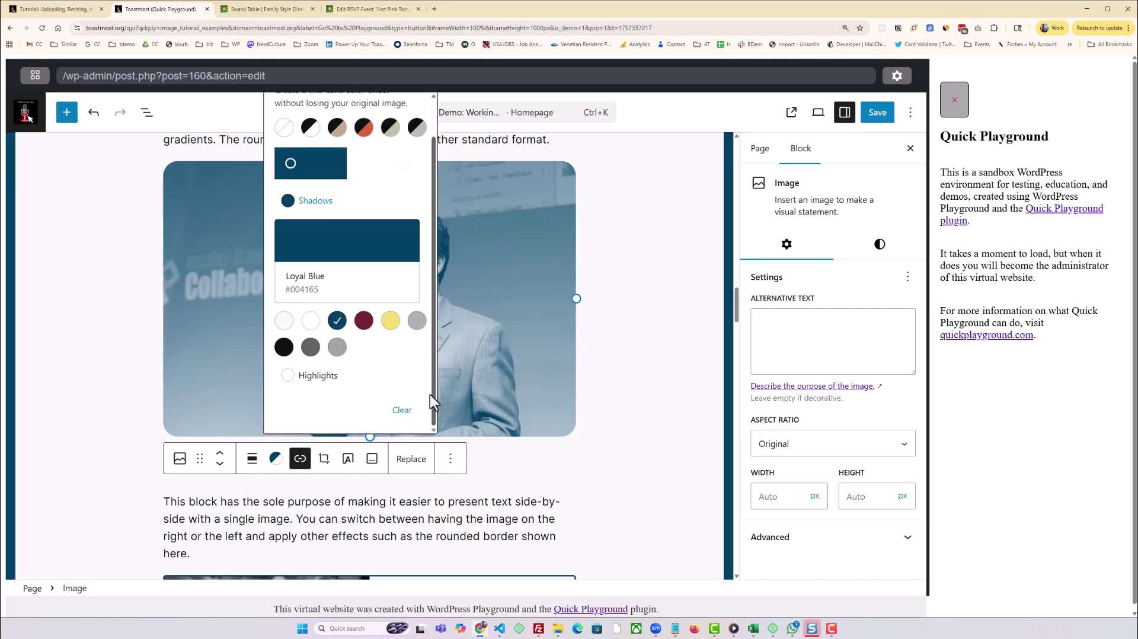
click(337, 382)
scroll(417, 377, down, 3)
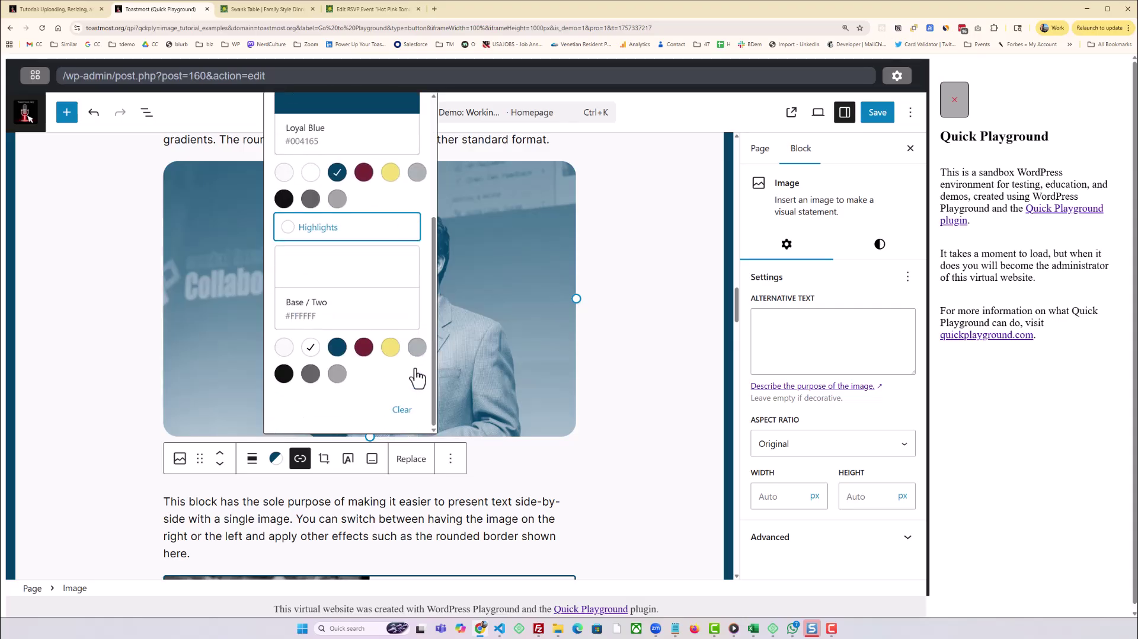
scroll(418, 378, down, 1)
click(390, 343)
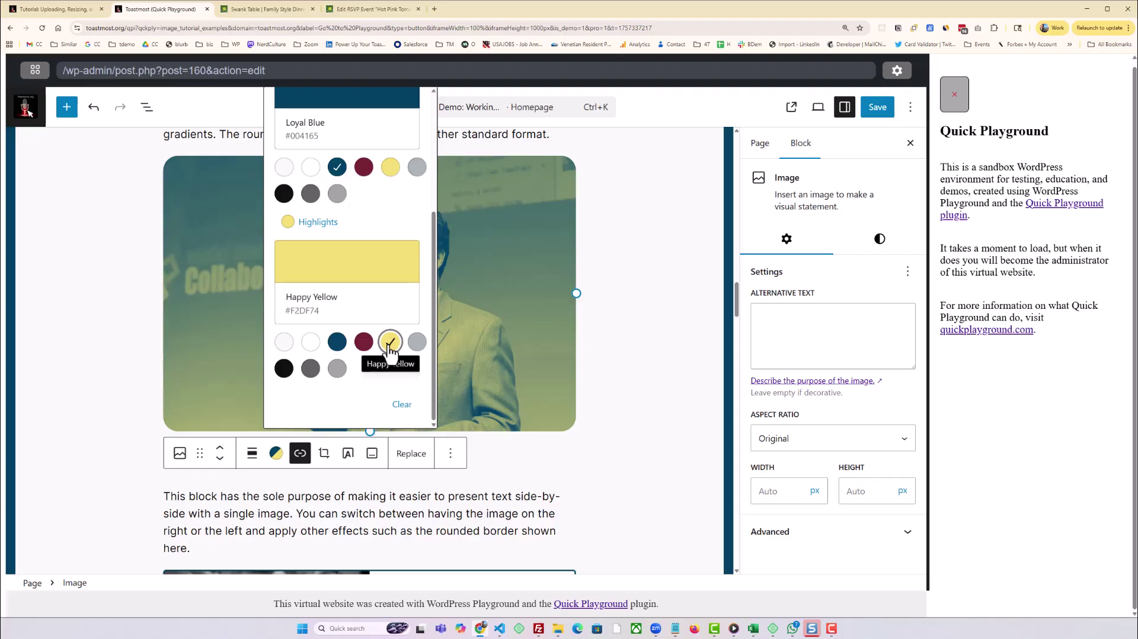
click(363, 342)
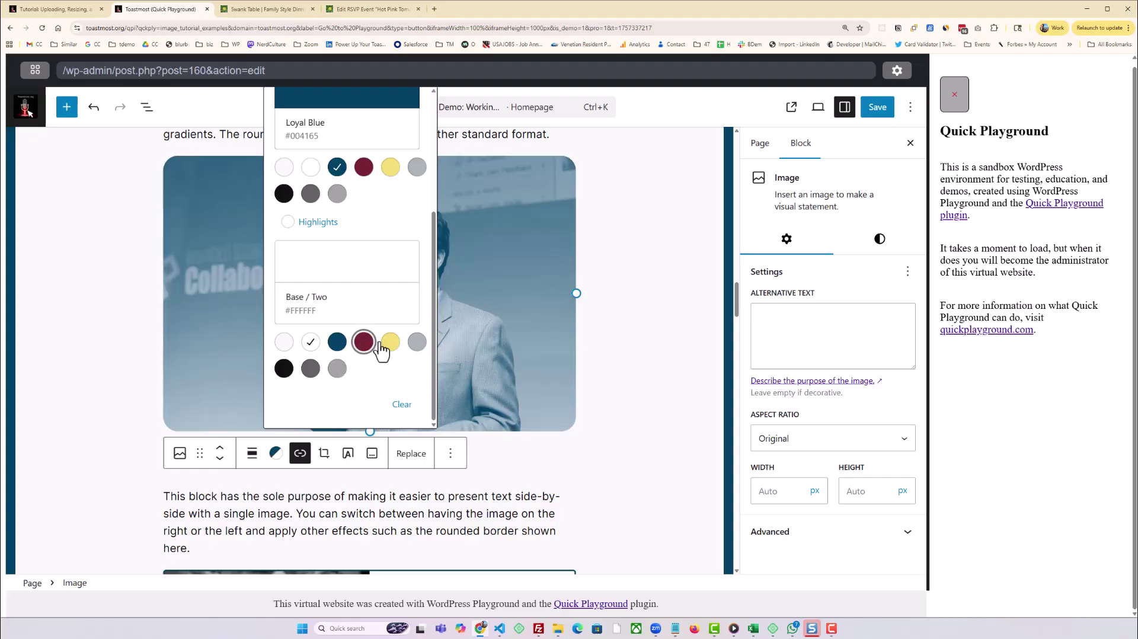
click(416, 343)
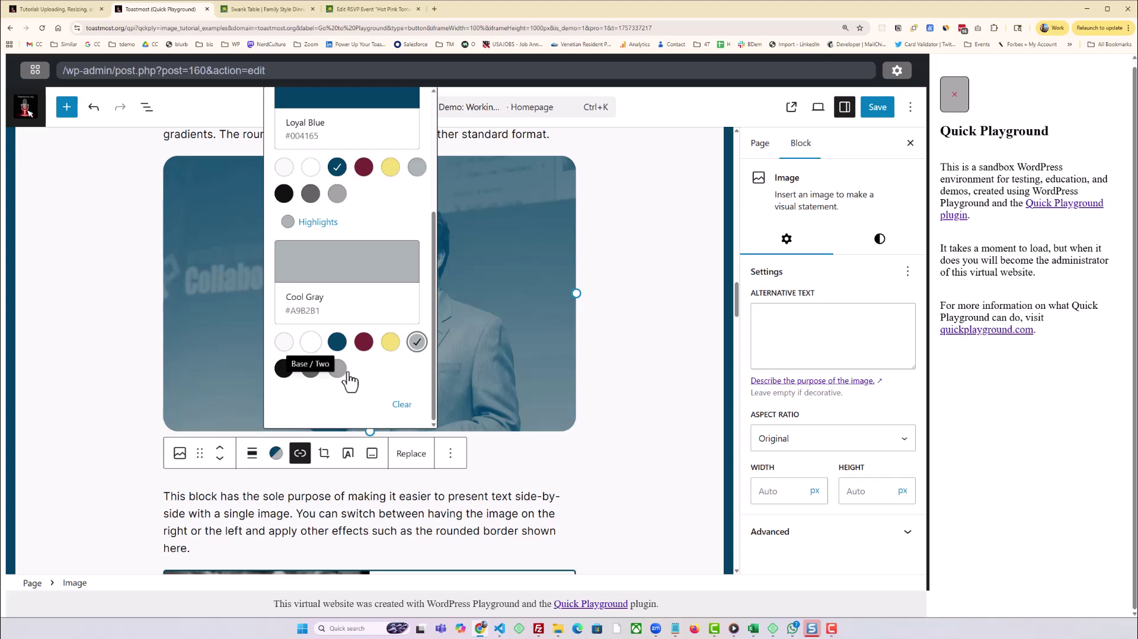
Clear the duotone filter from the rounded speaker image and deselect the image.
click(402, 405)
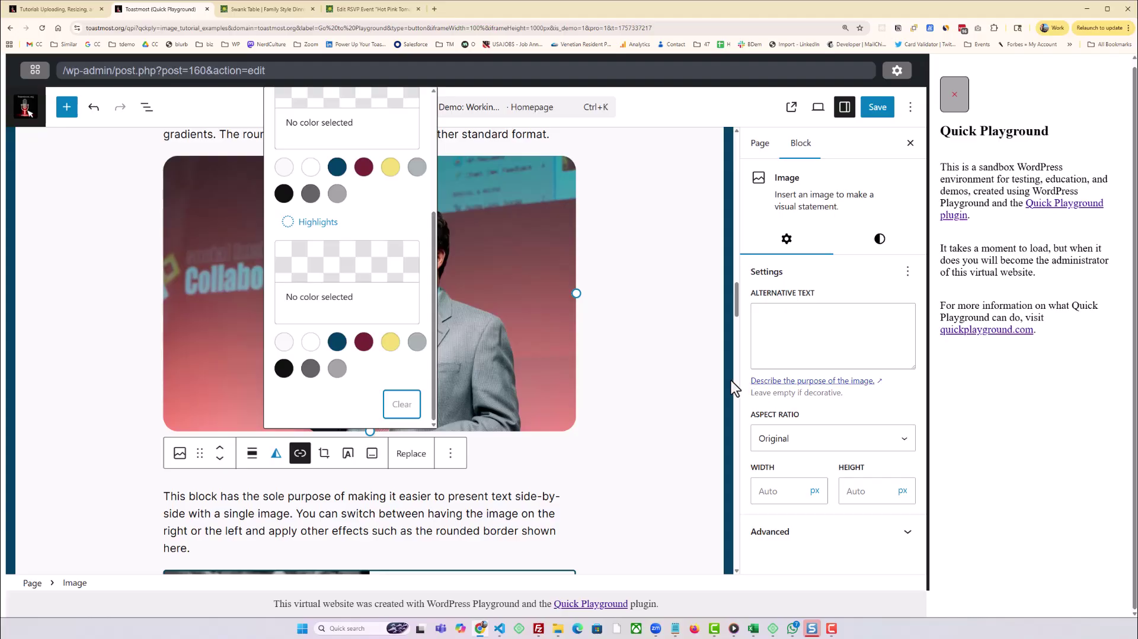
click(663, 384)
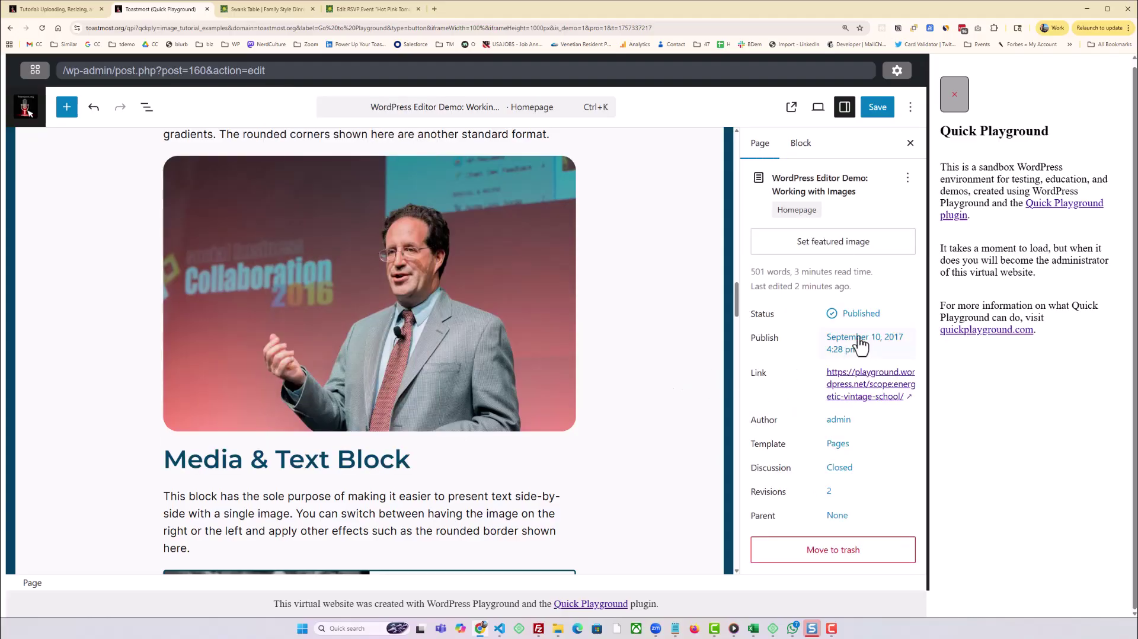
Try the Default style on the speaker image above "Media & Text Block", and reapply the Rounded style.
click(508, 310)
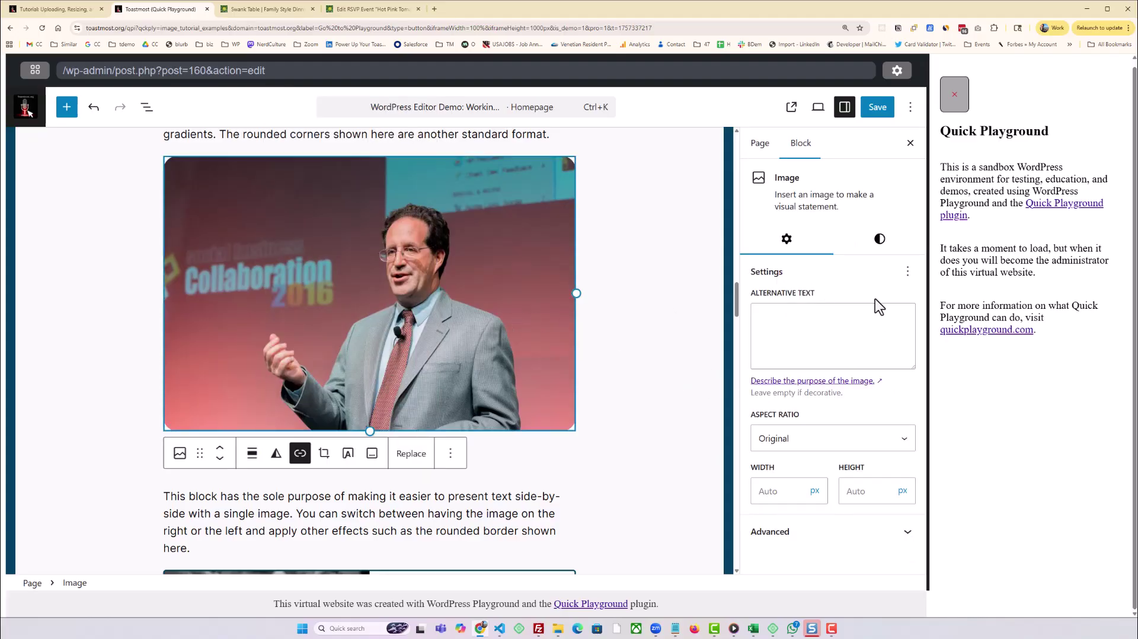
click(880, 240)
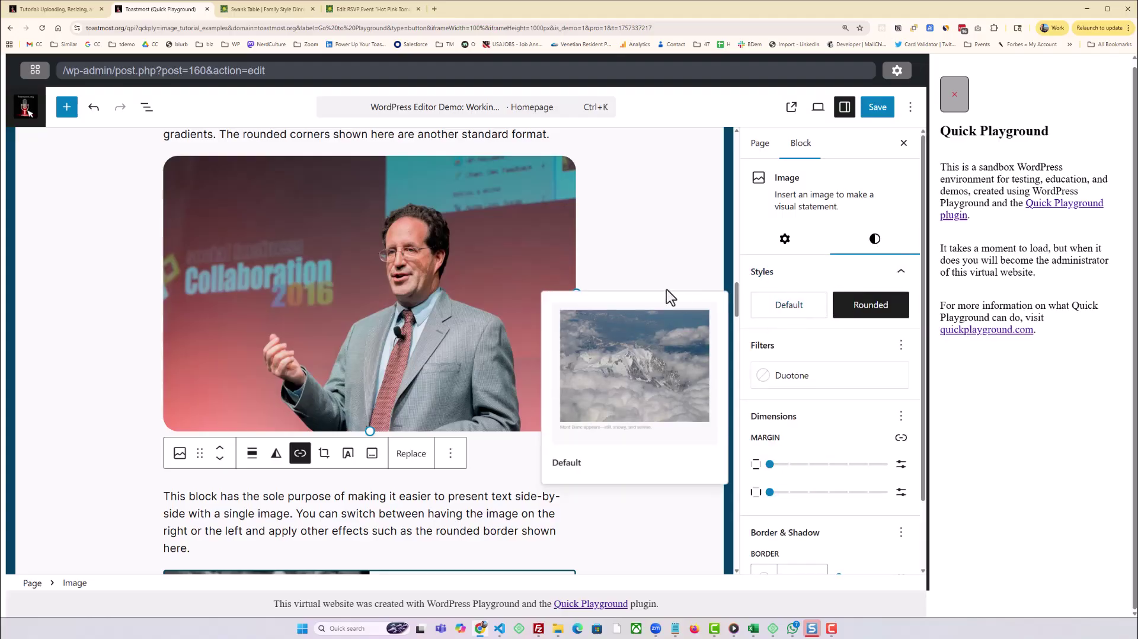
click(776, 306)
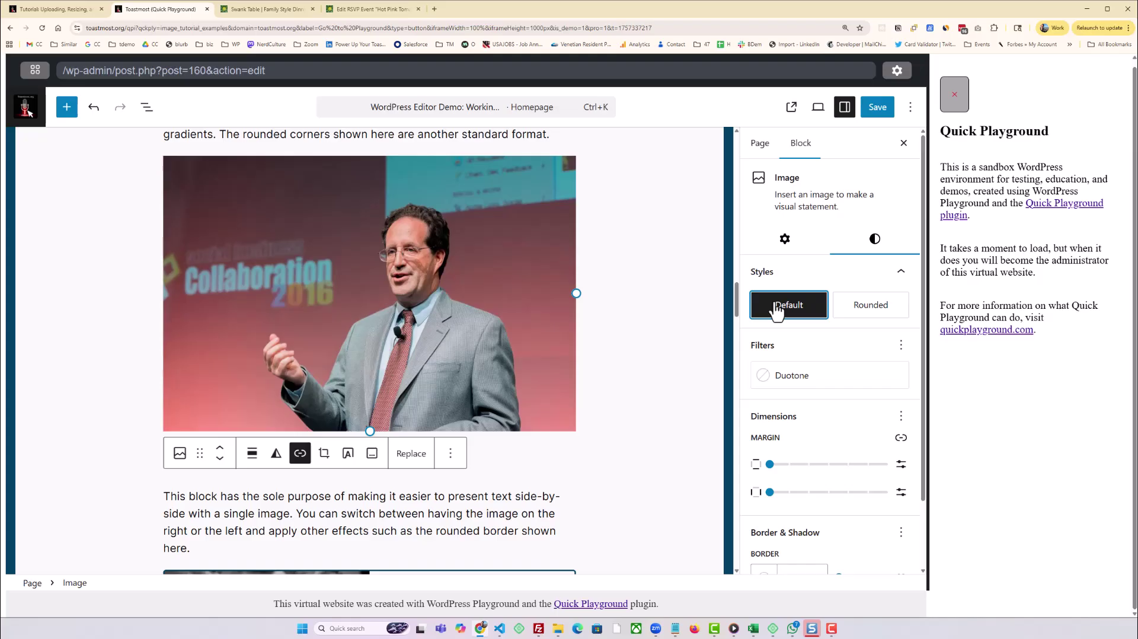
click(869, 306)
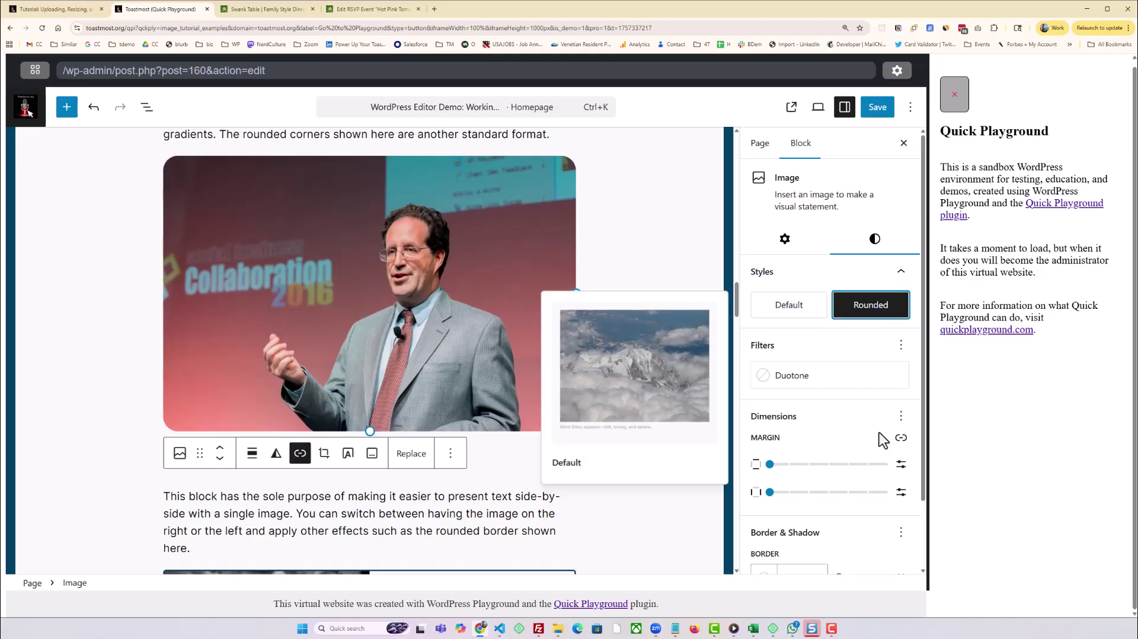
Deselect the "A study in contrasts" Media & Text block and reveal the block insertion point directly above it.
click(751, 239)
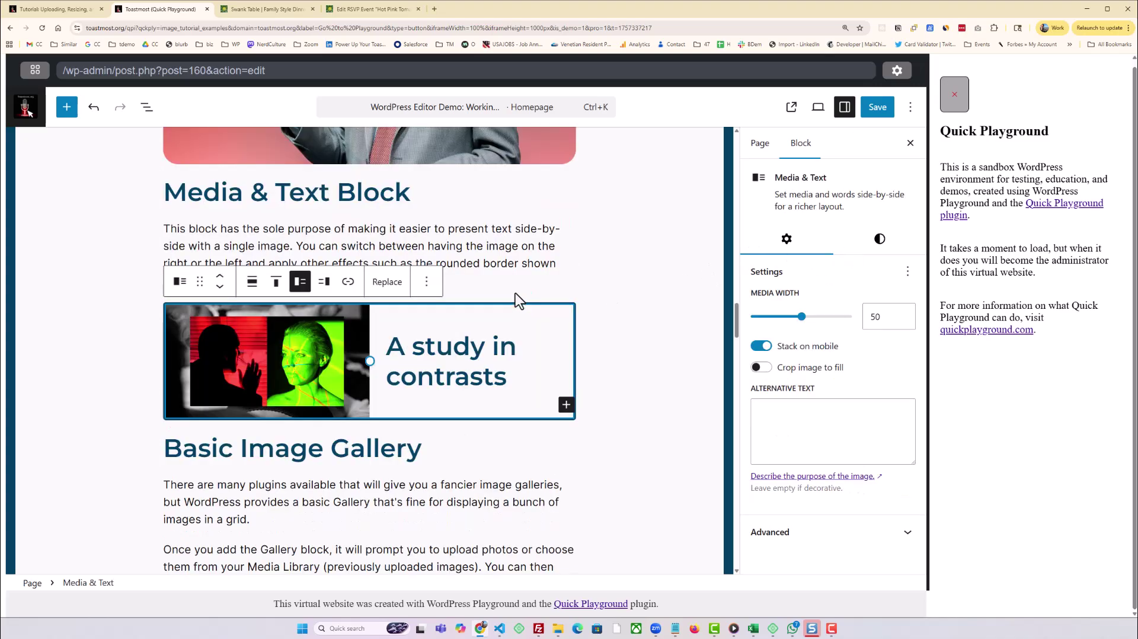
click(515, 293)
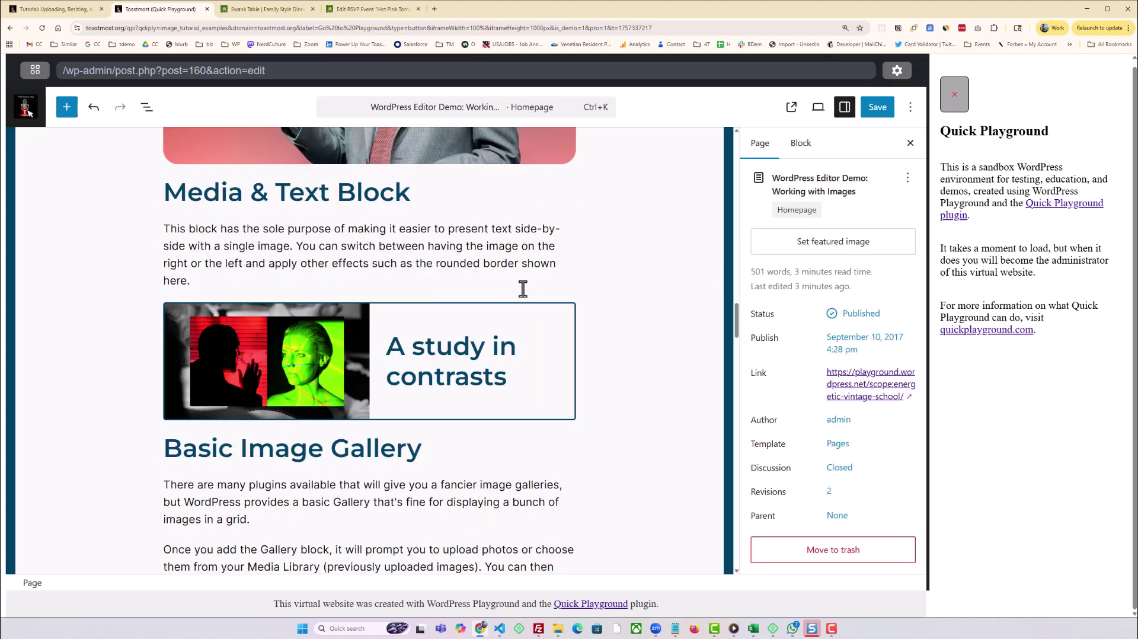
mouse_move(505, 291)
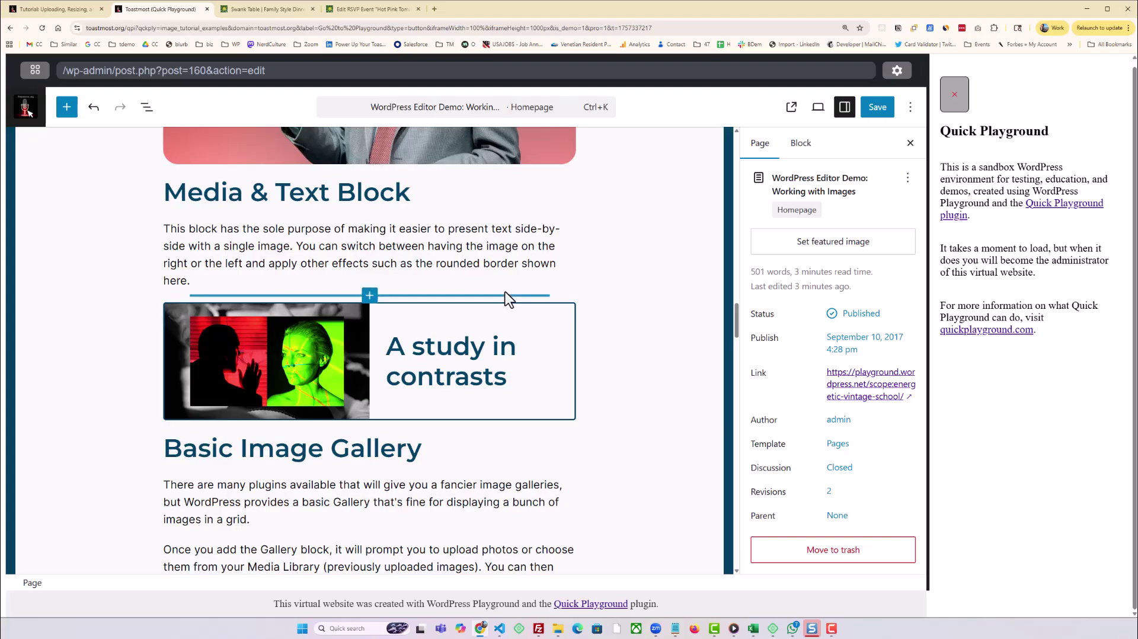
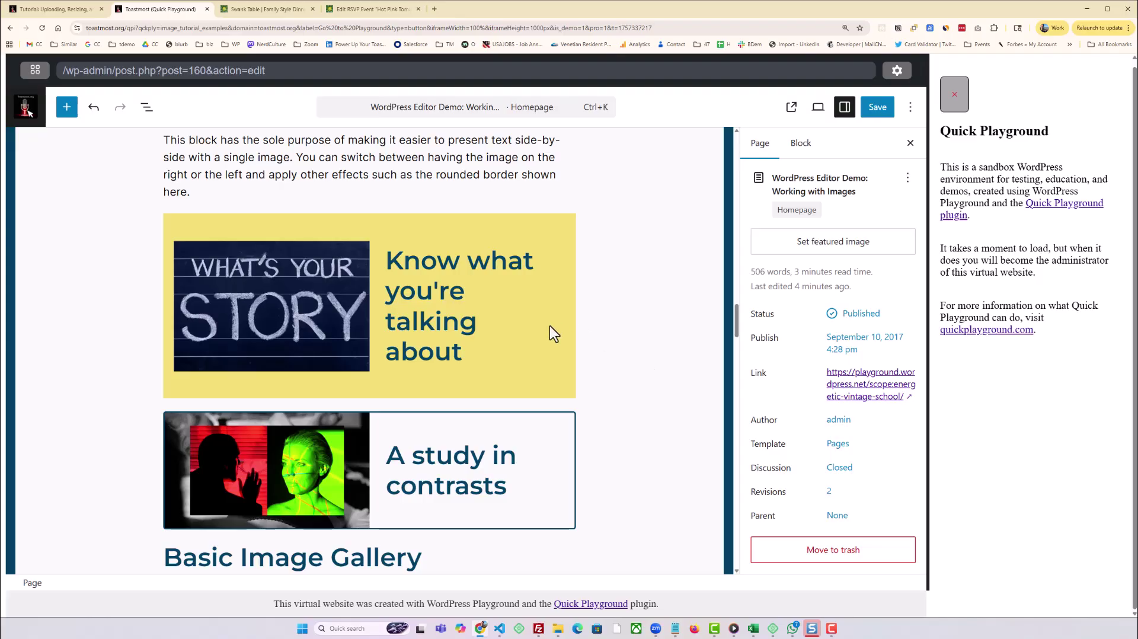
Set the background of the "Know what you're talking about" Media & Text block to Loyal Blue.
click(511, 308)
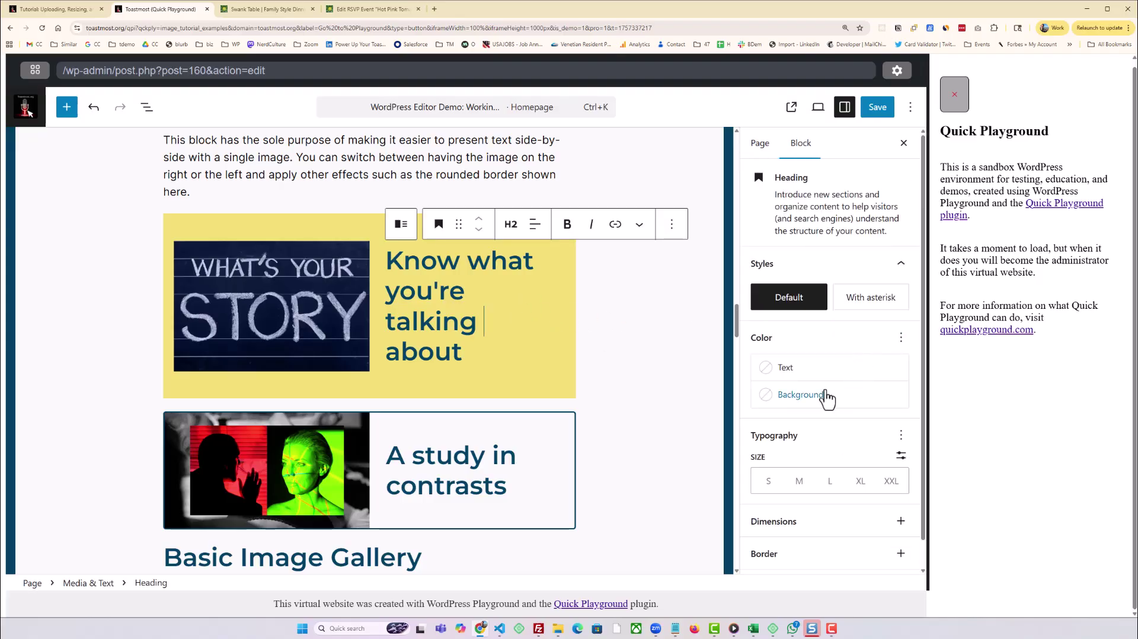
click(223, 232)
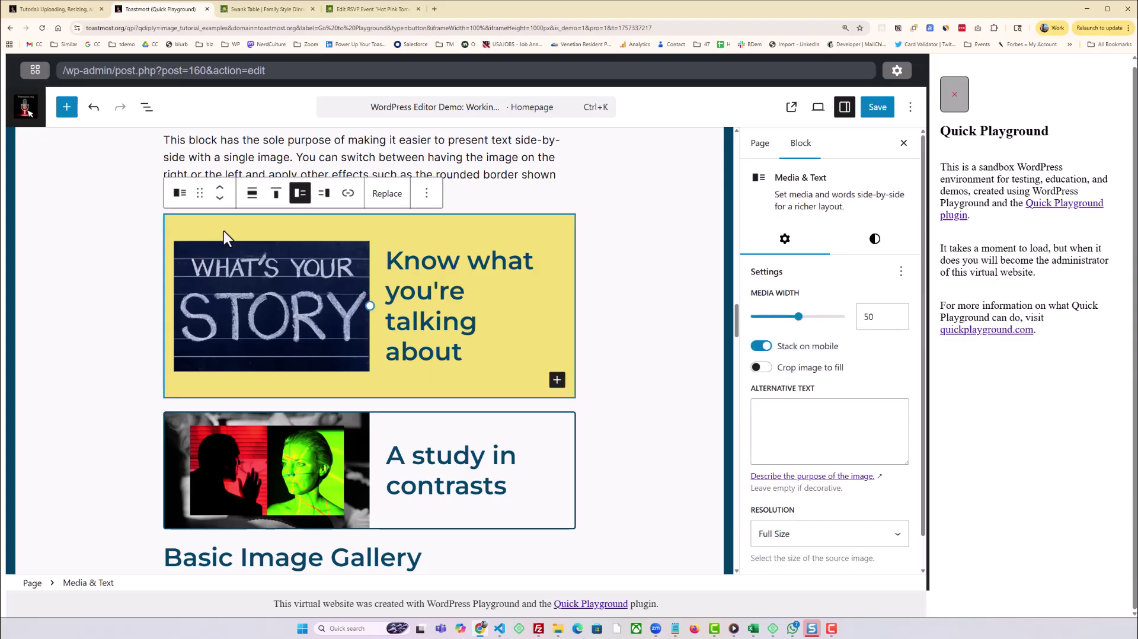
click(875, 240)
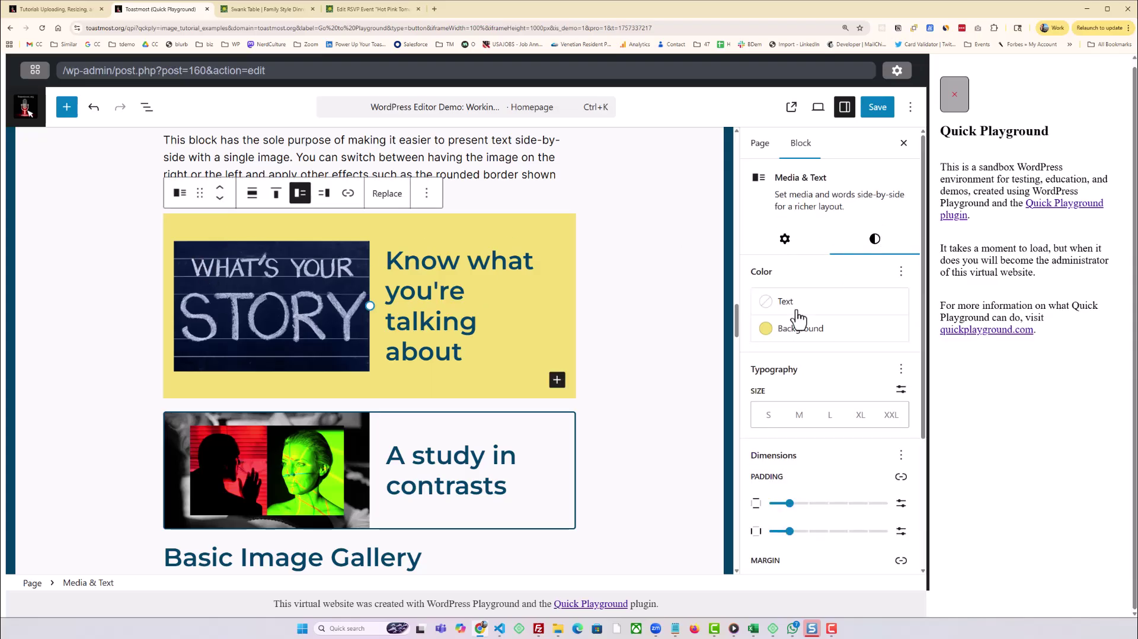
click(778, 335)
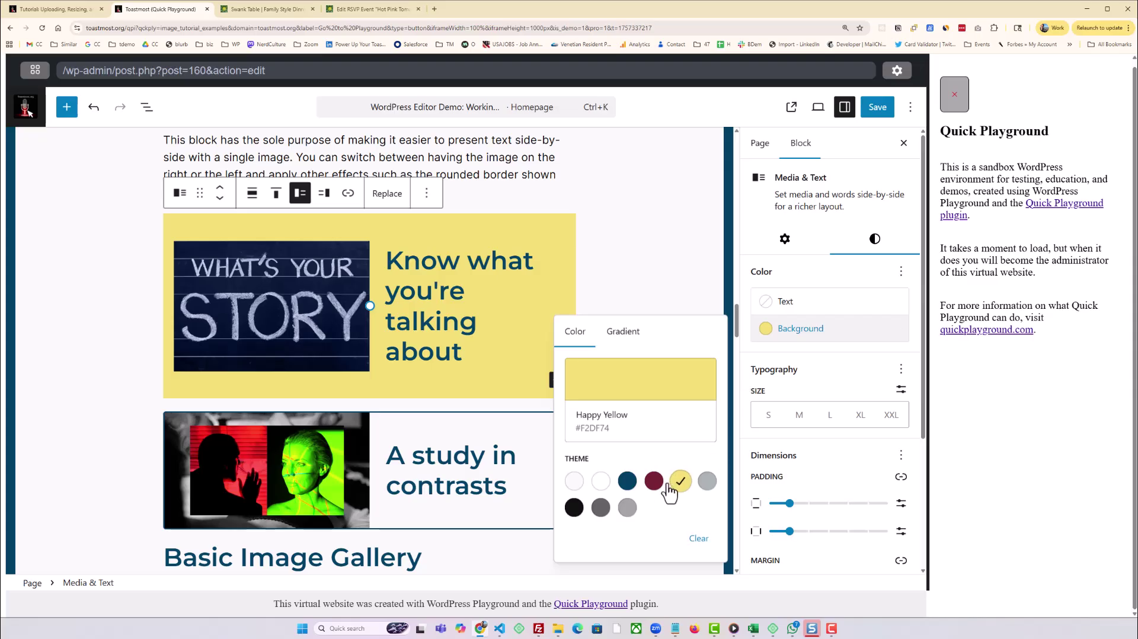
click(627, 484)
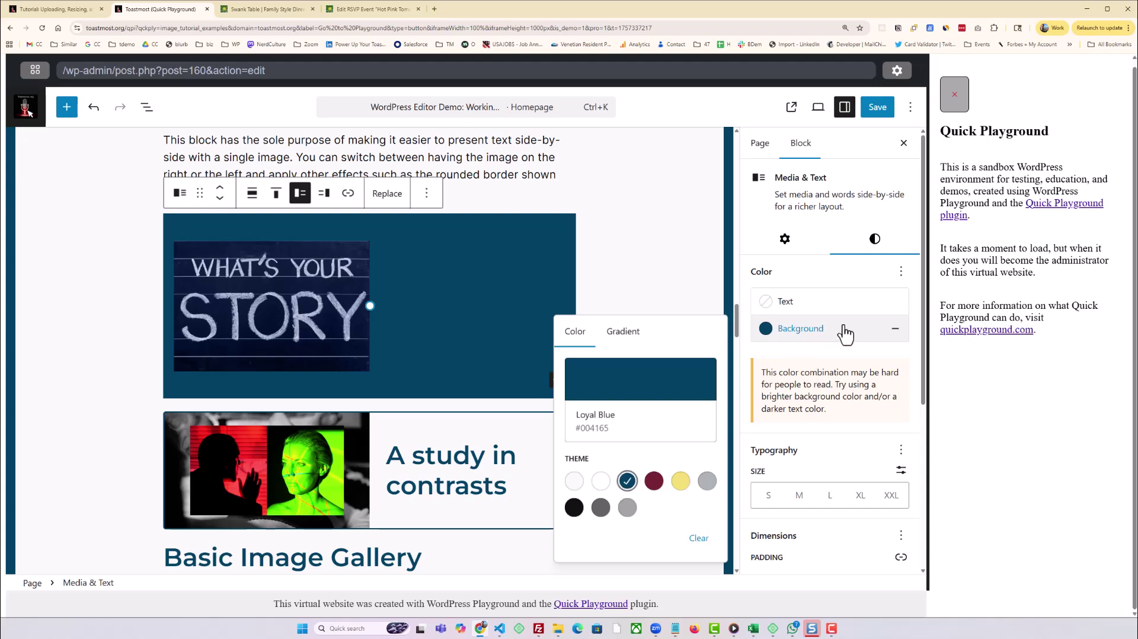
Set the text color of the "Know what you're talking about" Media & Text block to Base / Two.
click(806, 310)
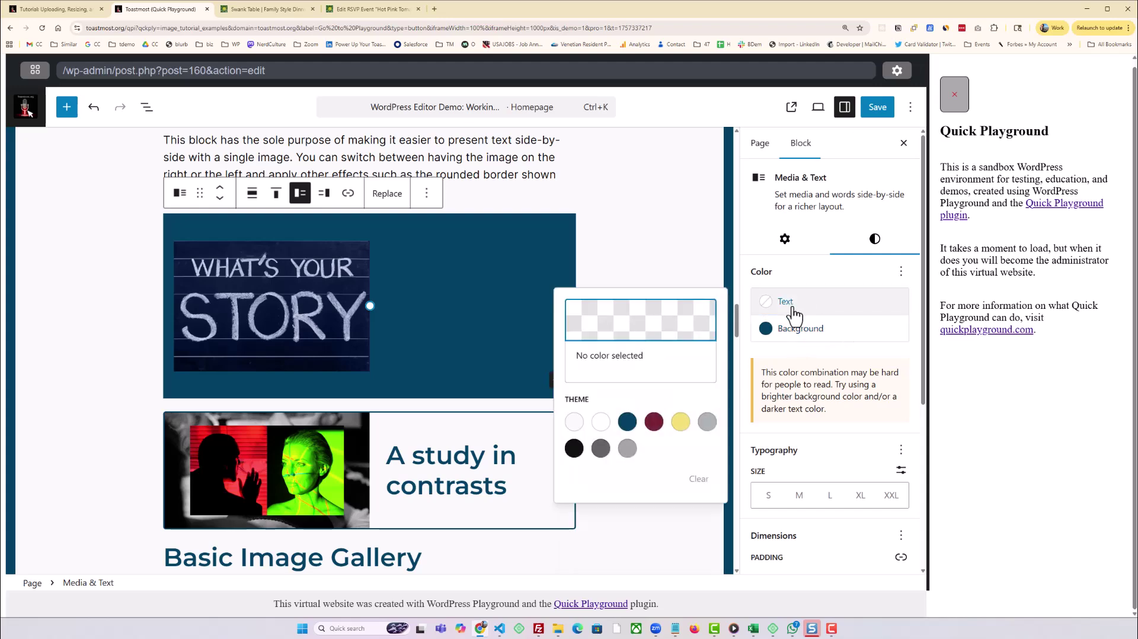
click(600, 424)
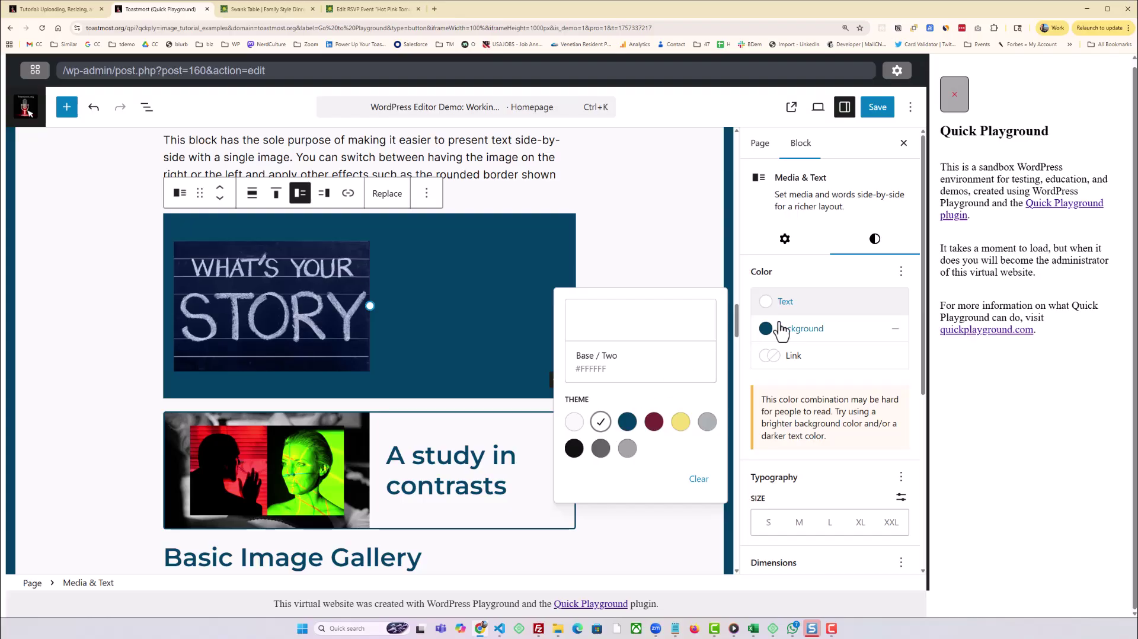
click(803, 303)
Set the text color of the "Know what you're talking about" heading itself to Base / Two and deselect it.
click(434, 285)
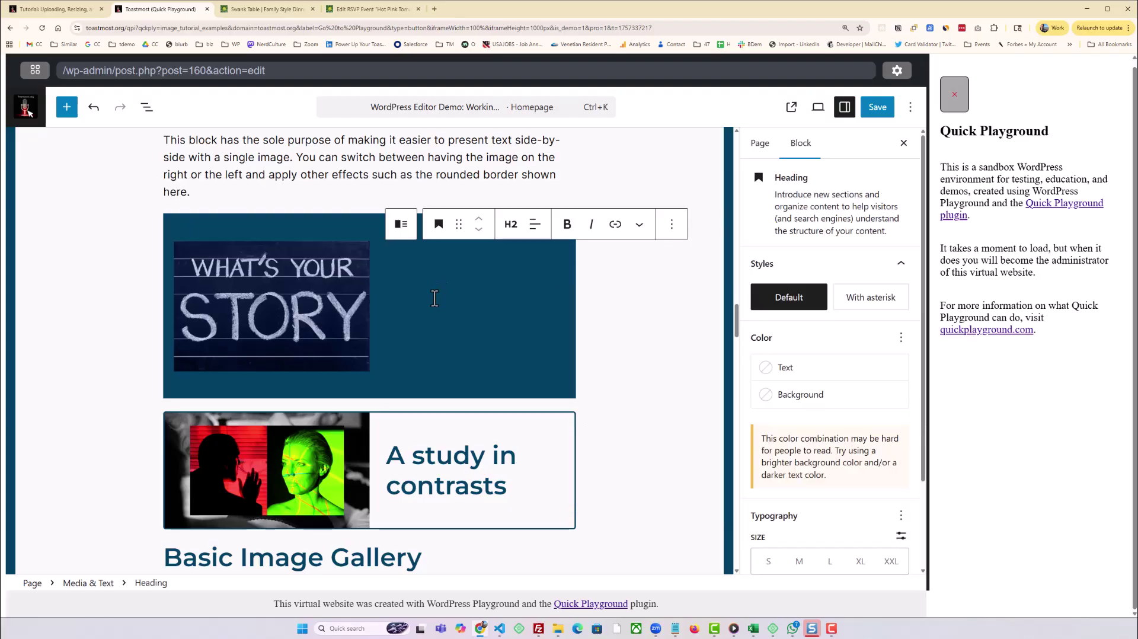
click(779, 369)
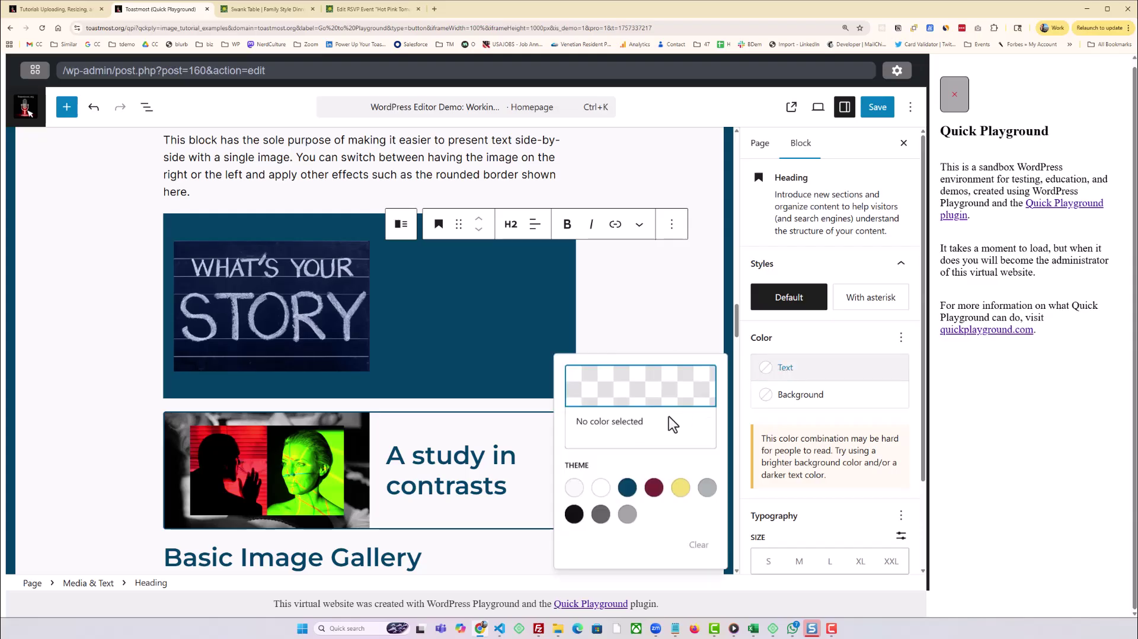
click(601, 488)
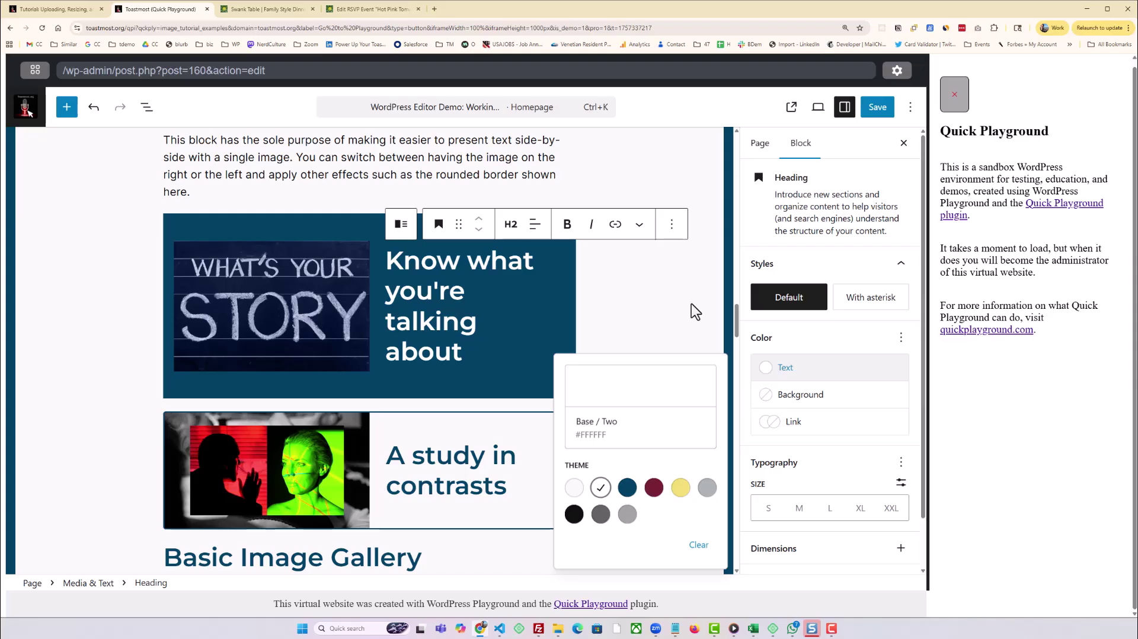
click(660, 298)
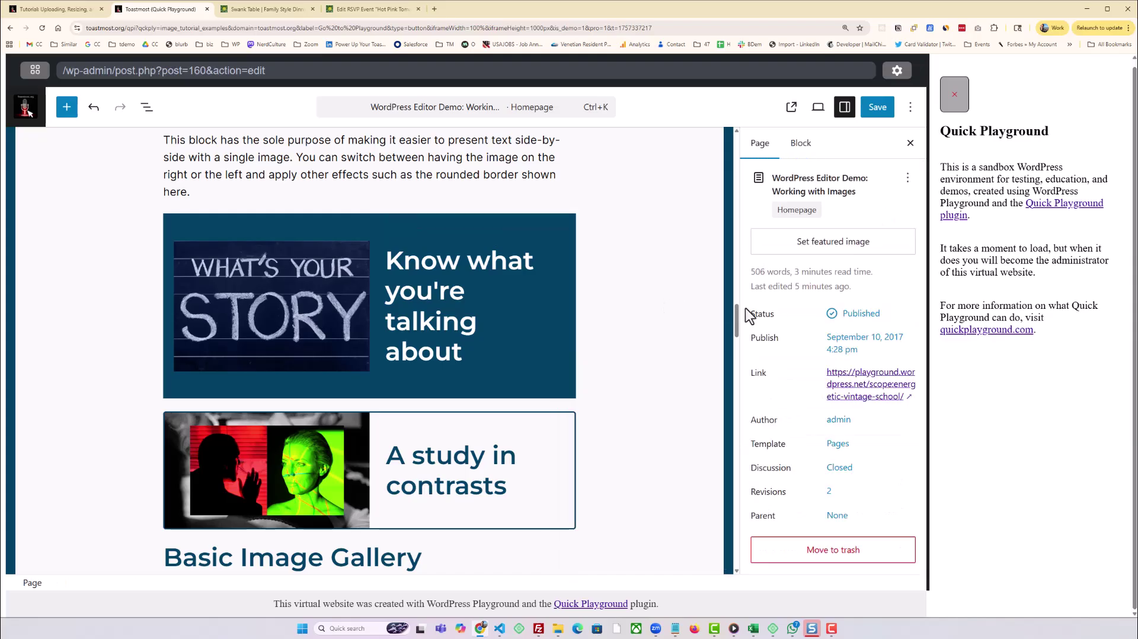
Fill the empty Gallery block under "Basic Image Gallery" with the three portrait photos from the media library.
drag(735, 311, 750, 345)
click(388, 293)
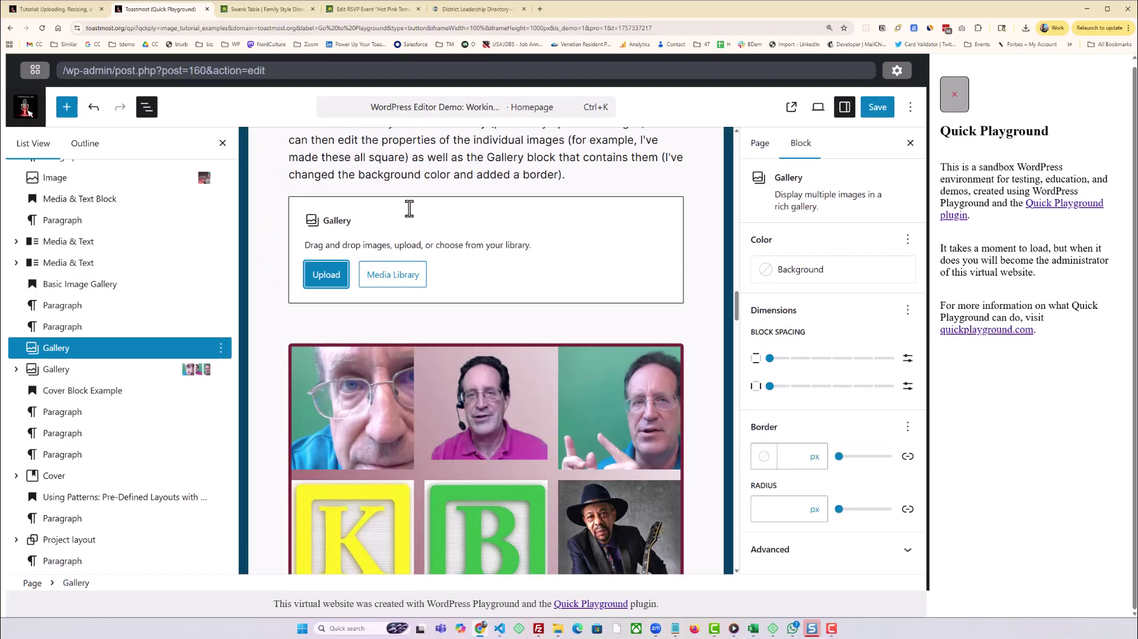
click(409, 208)
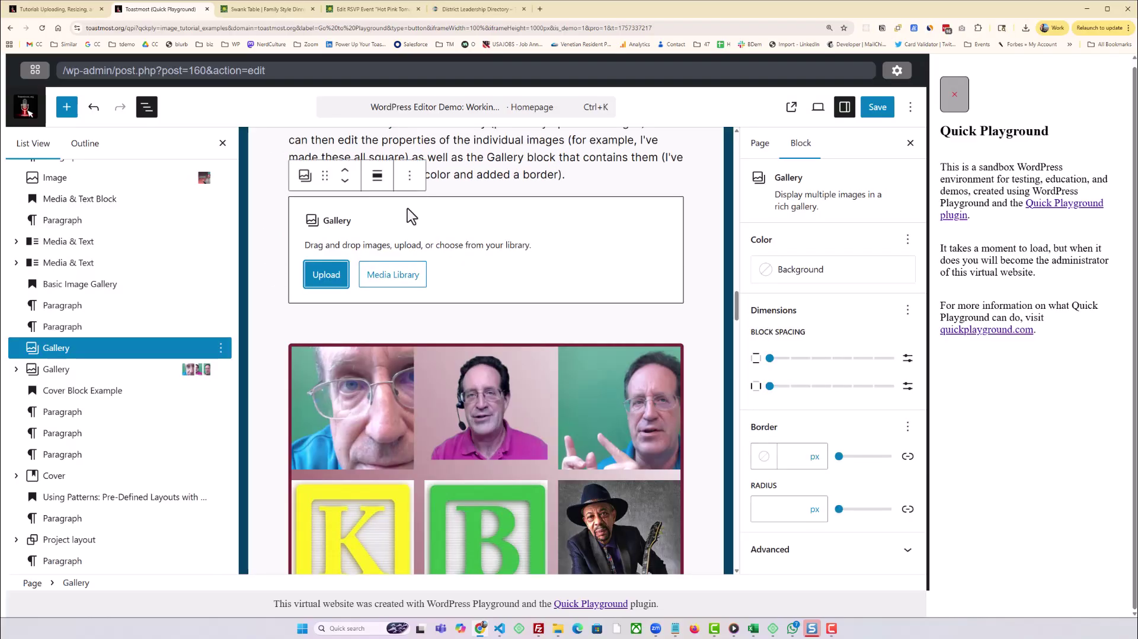
click(397, 282)
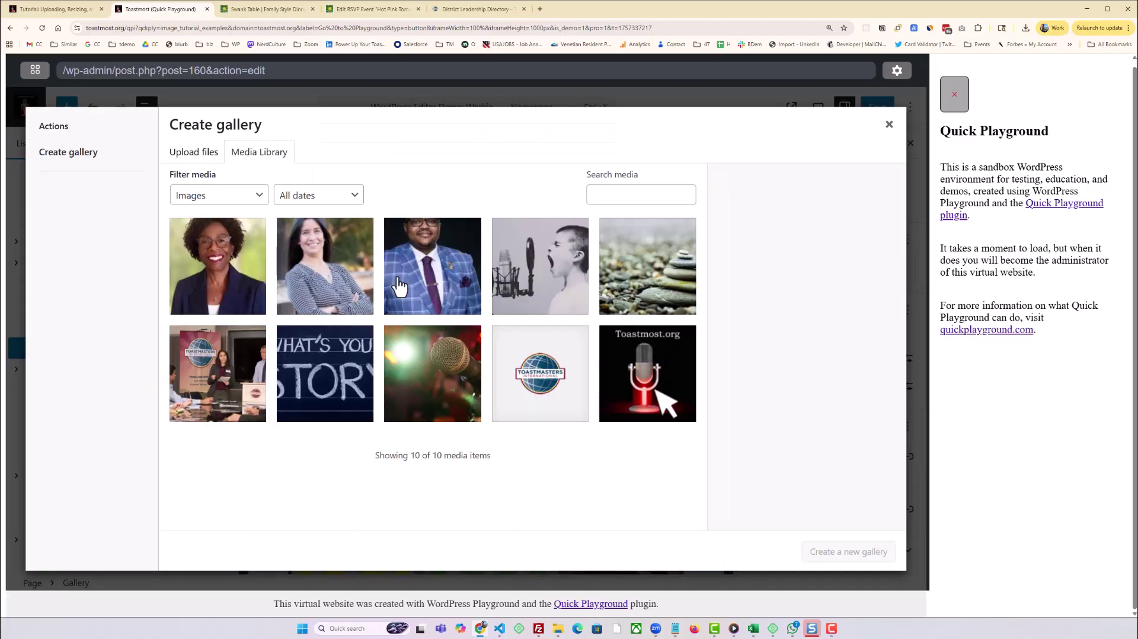
click(434, 289)
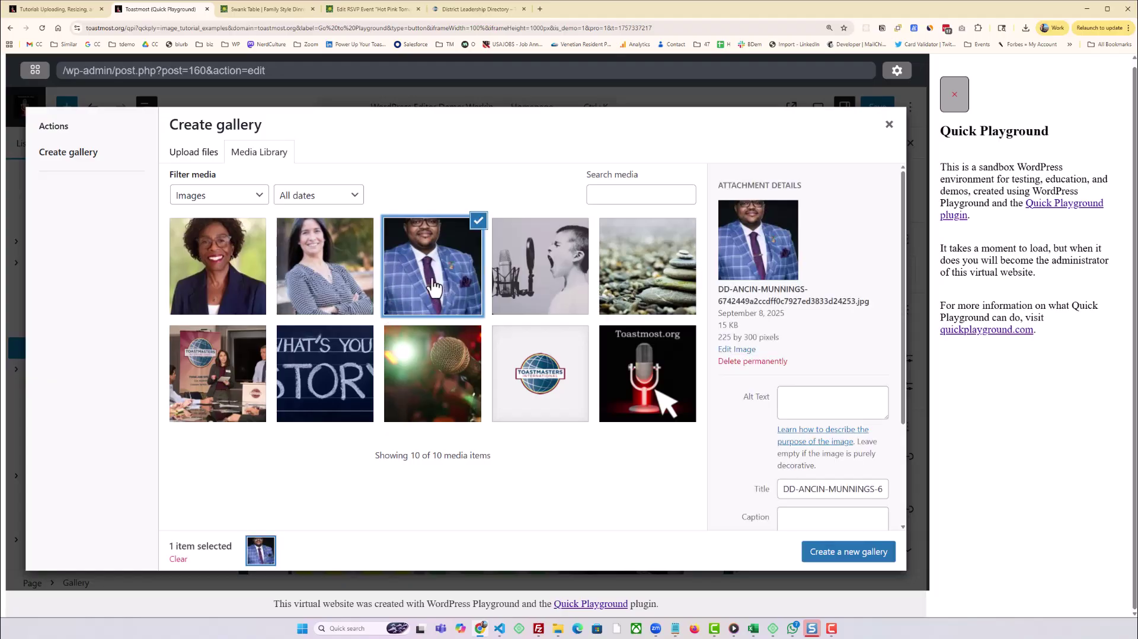
click(347, 294)
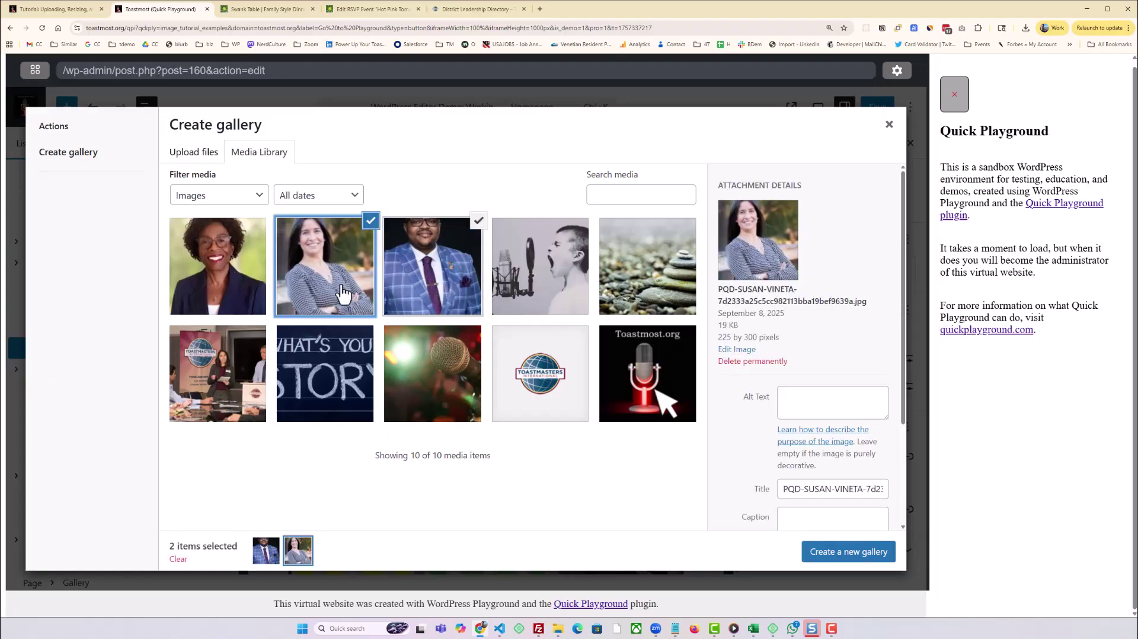
click(265, 289)
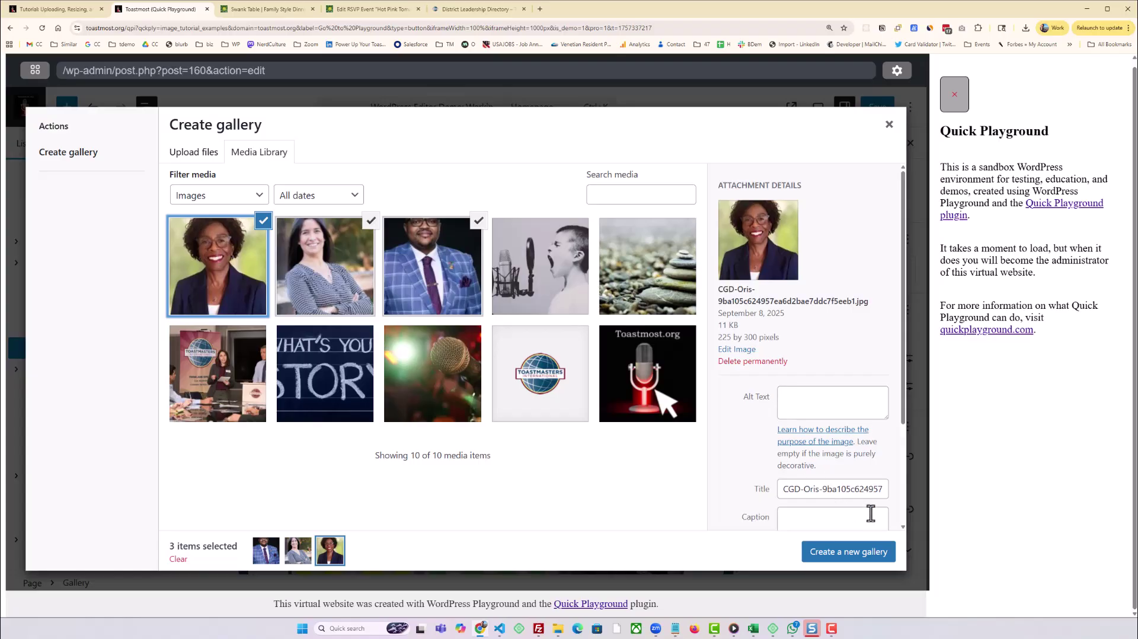
click(863, 568)
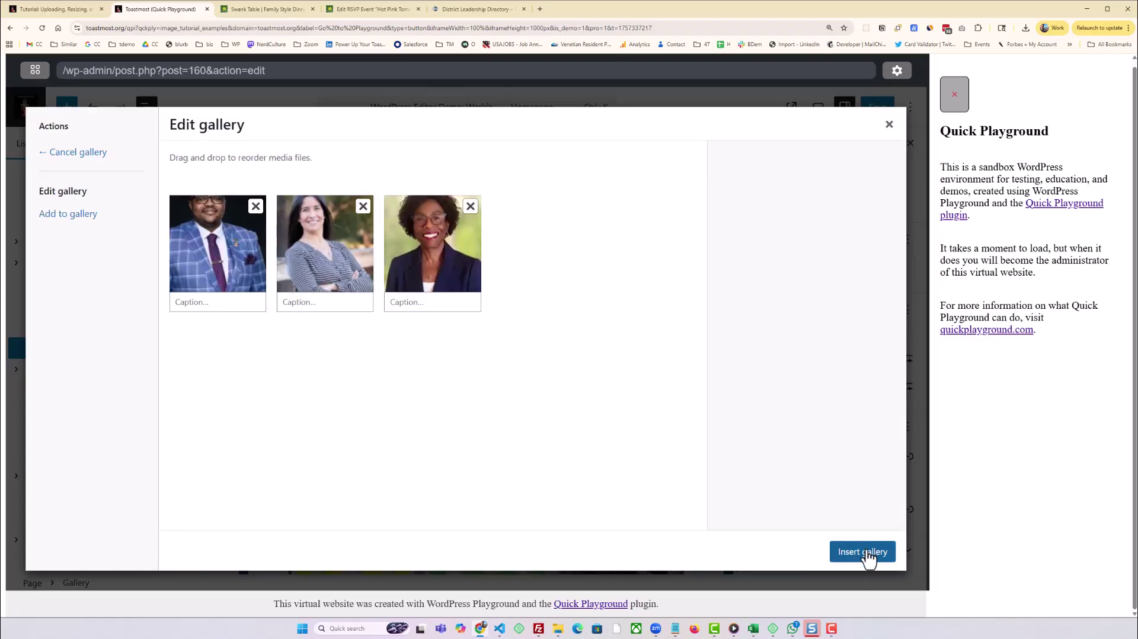
click(866, 554)
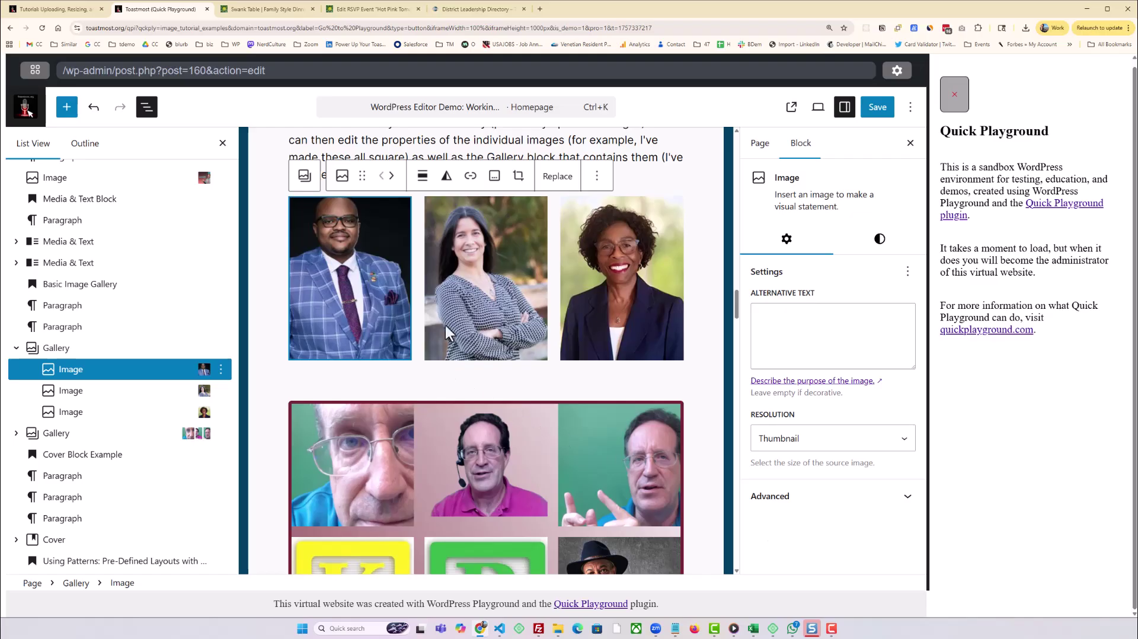
Examine the portrait gallery, its first image's caption option, and the settings and styles of the bordered gallery below it.
click(354, 371)
scroll(360, 354, down, 5)
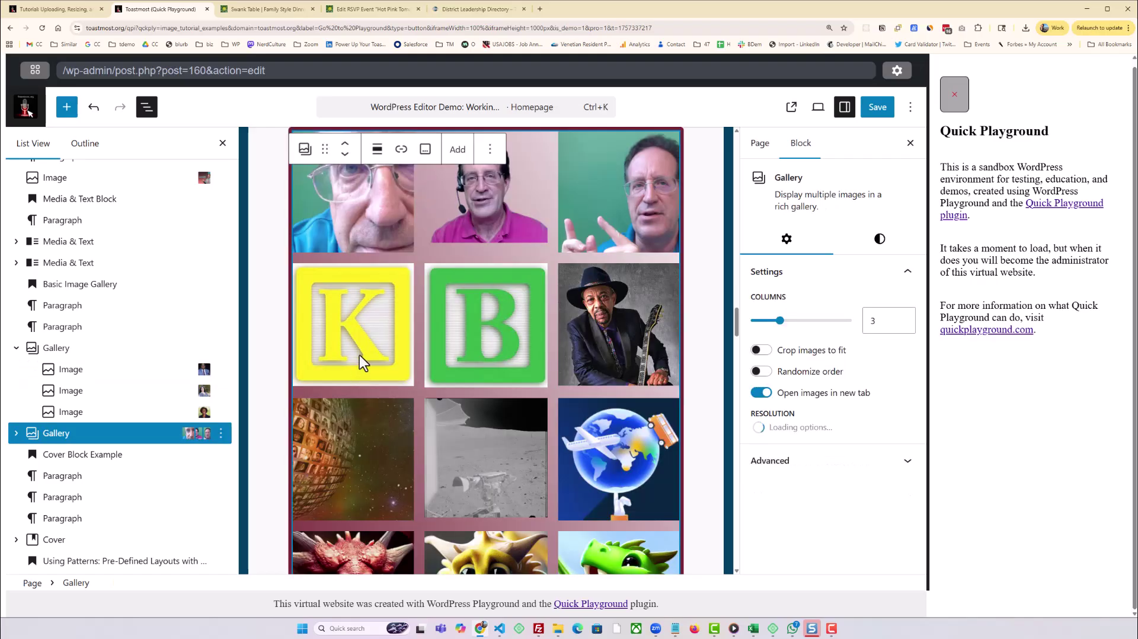
scroll(627, 332, up, 5)
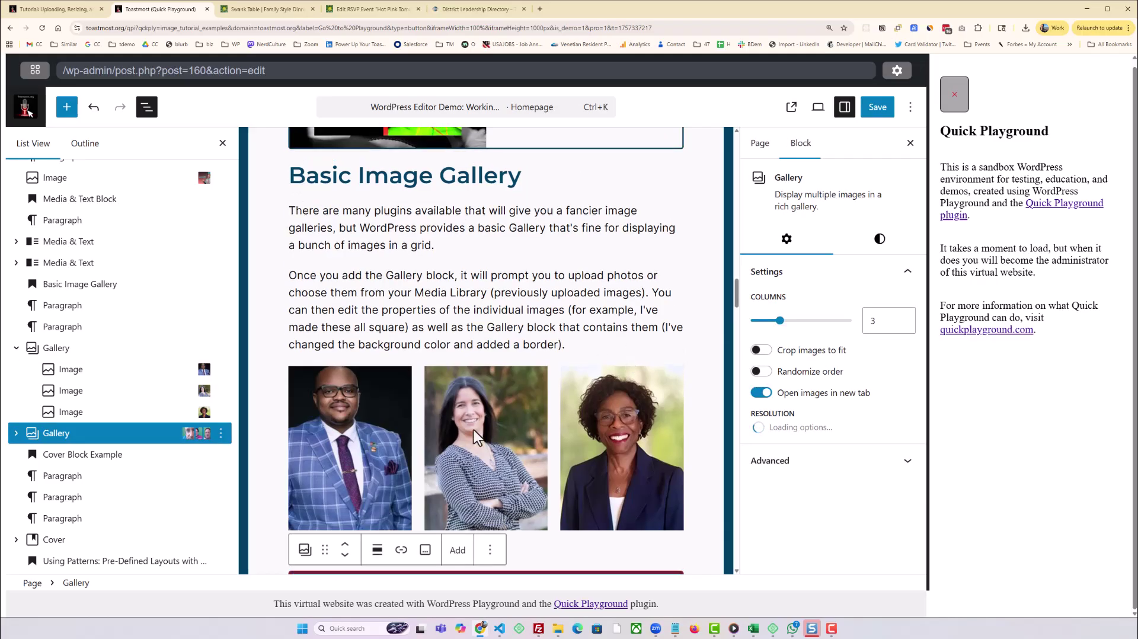
click(428, 430)
click(375, 421)
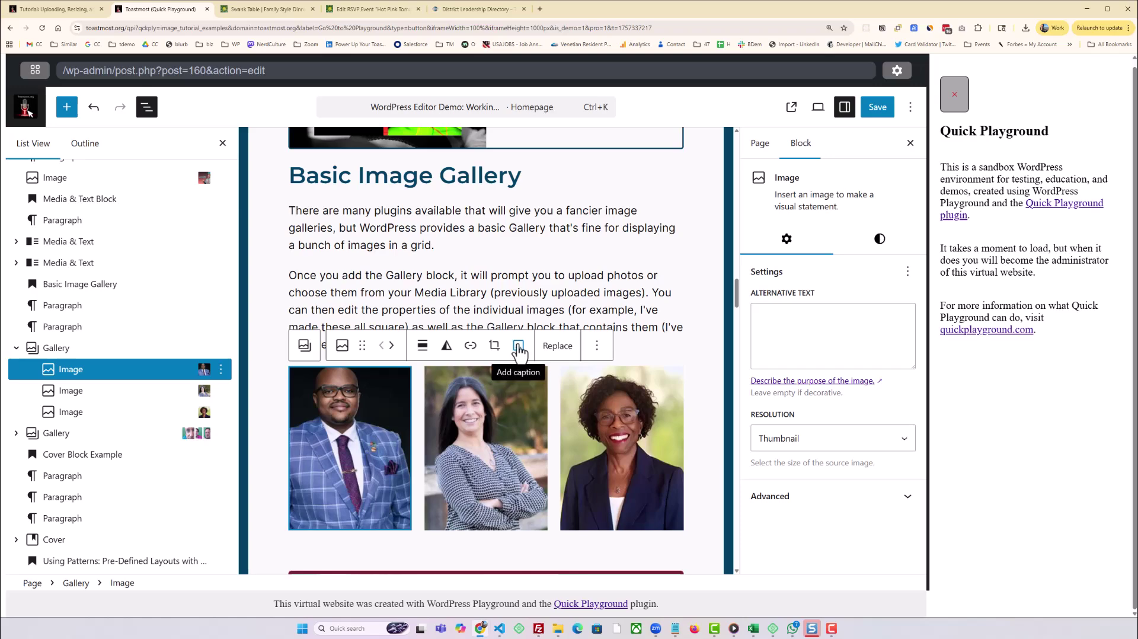
scroll(708, 385, up, 1)
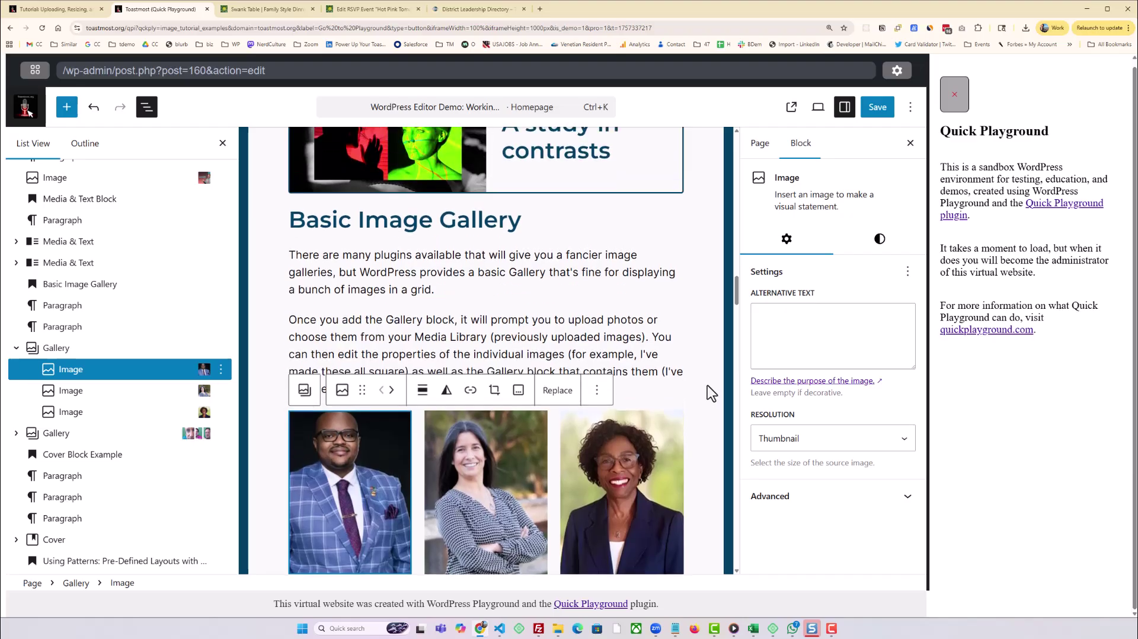
scroll(706, 386, down, 2)
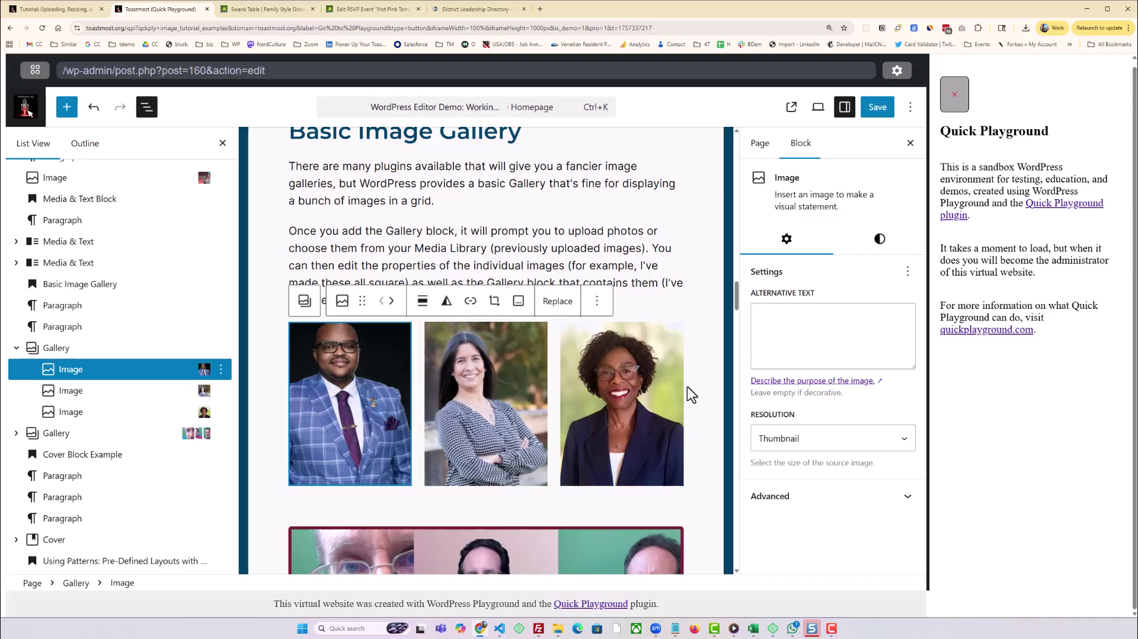
scroll(660, 393, down, 5)
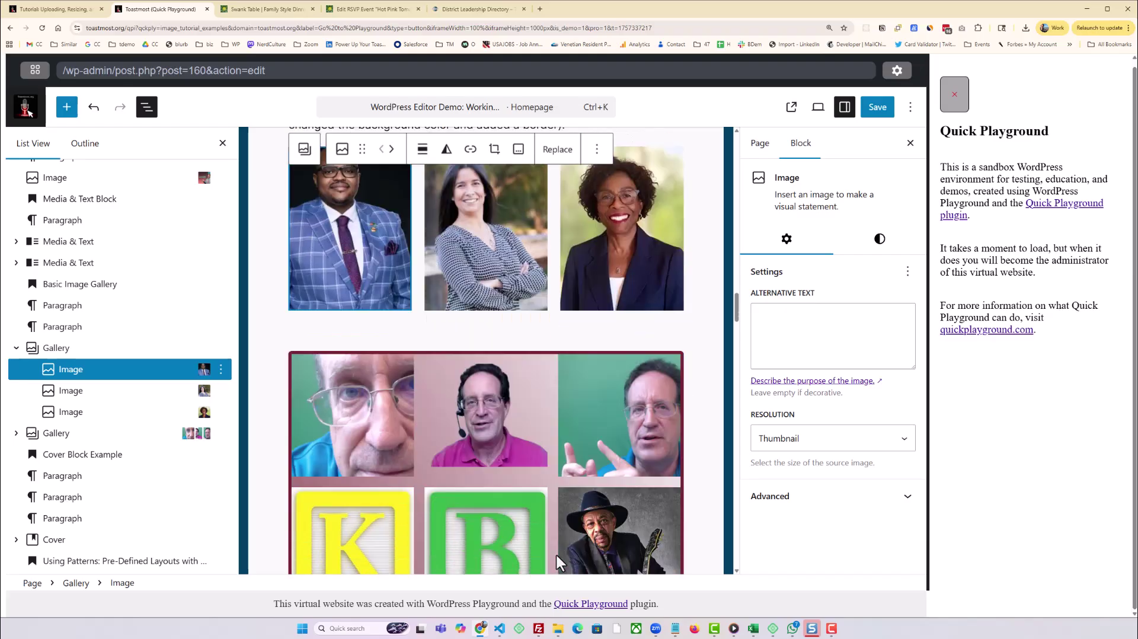
click(368, 308)
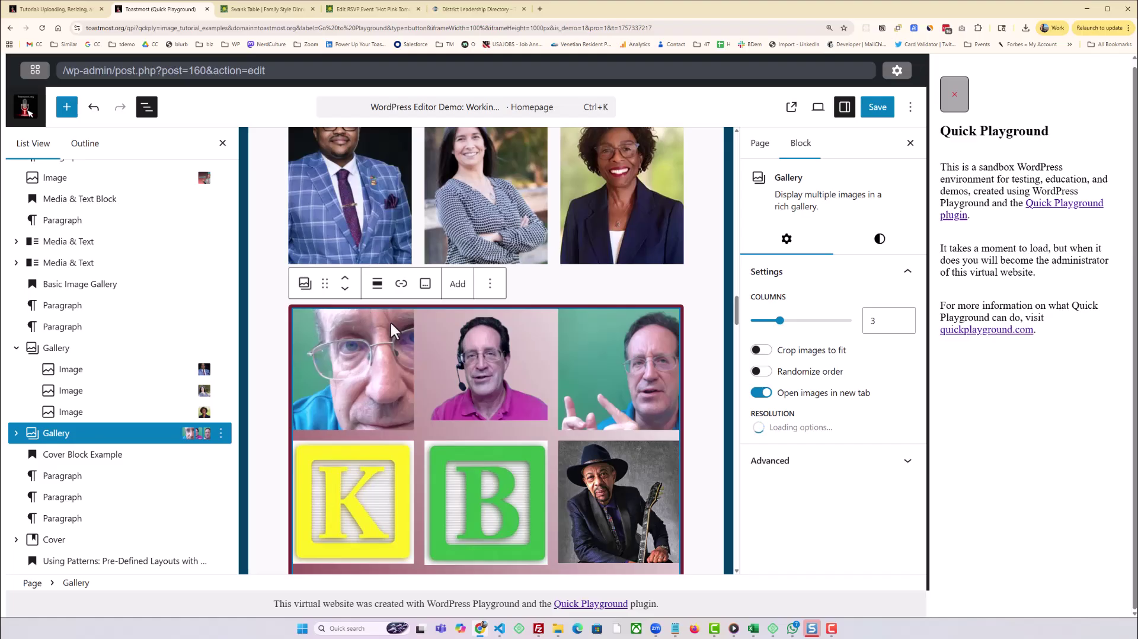
click(880, 239)
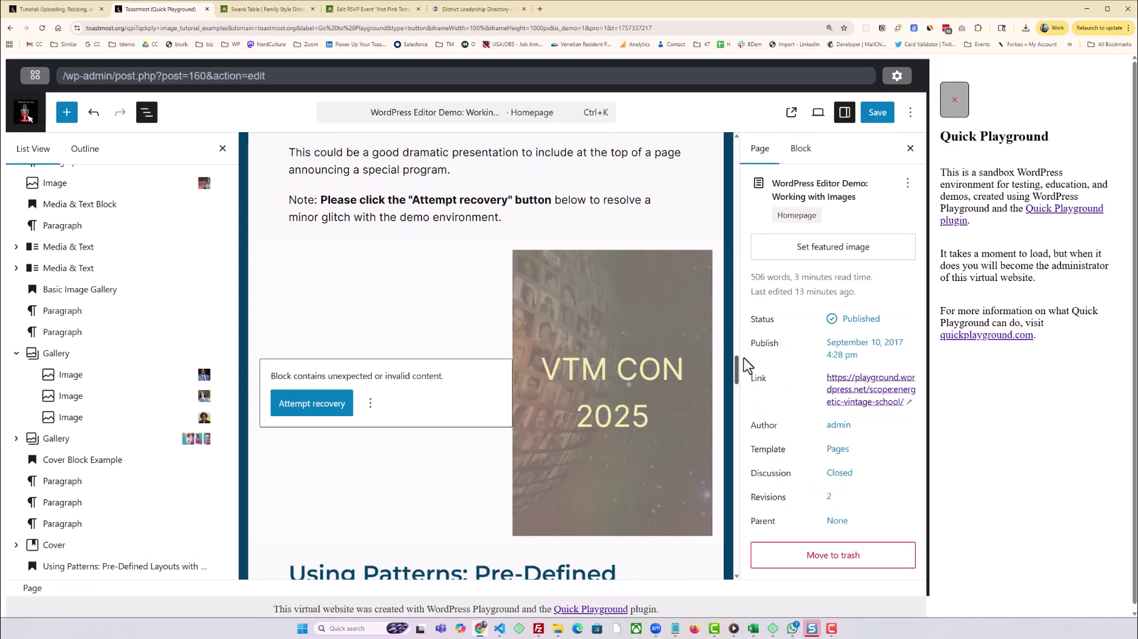
Recover the invalid "VTM CON 2025" Cover block, close the List View and view the cover at full width.
mouse_move(744, 357)
mouse_down()
mouse_move(743, 347)
mouse_move(741, 359)
mouse_up()
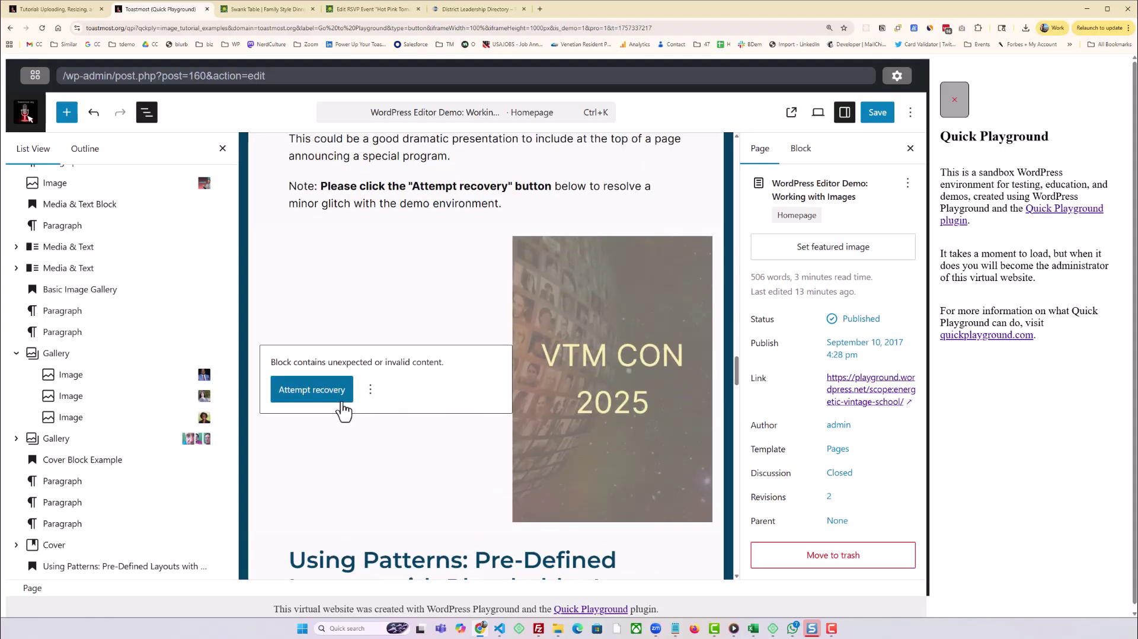
click(306, 388)
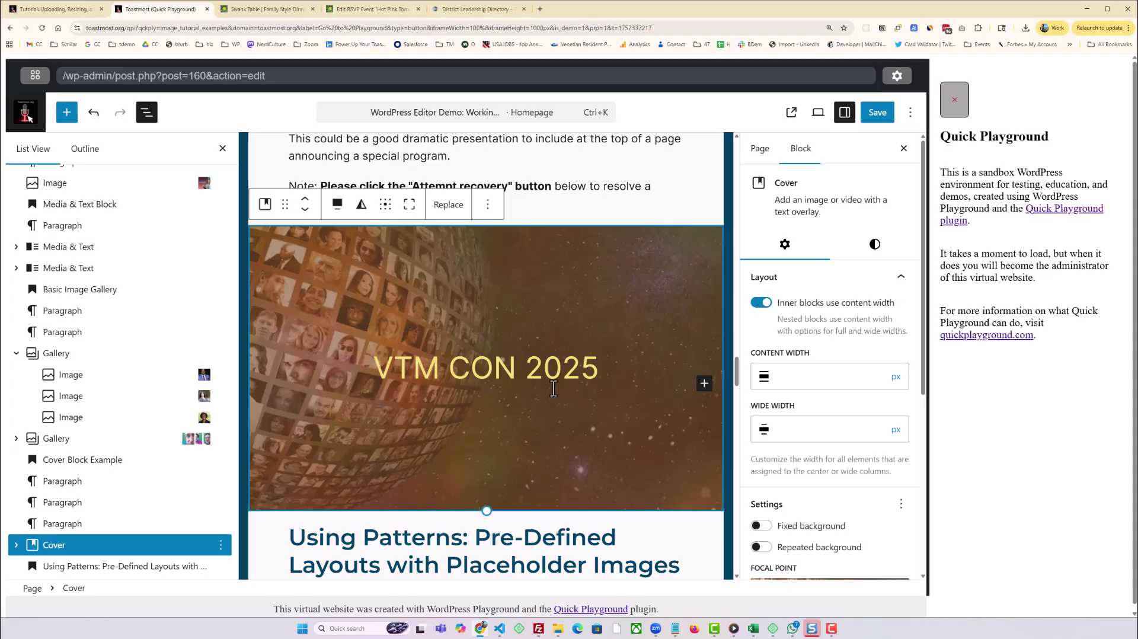
click(229, 150)
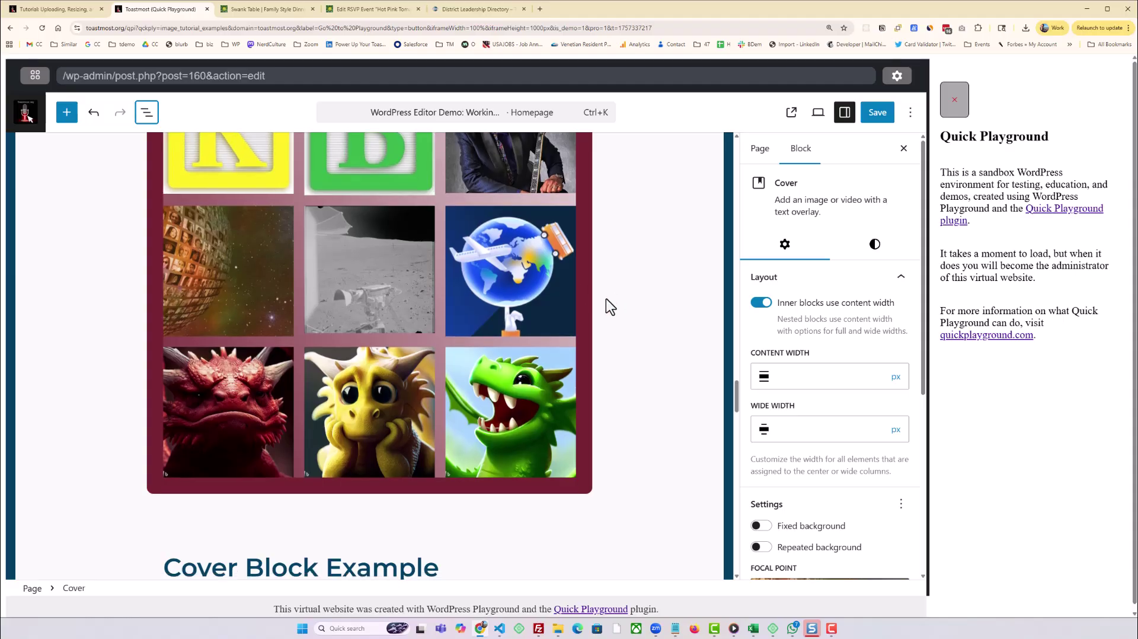
scroll(603, 297, down, 12)
scroll(599, 293, up, 3)
scroll(597, 292, up, 1)
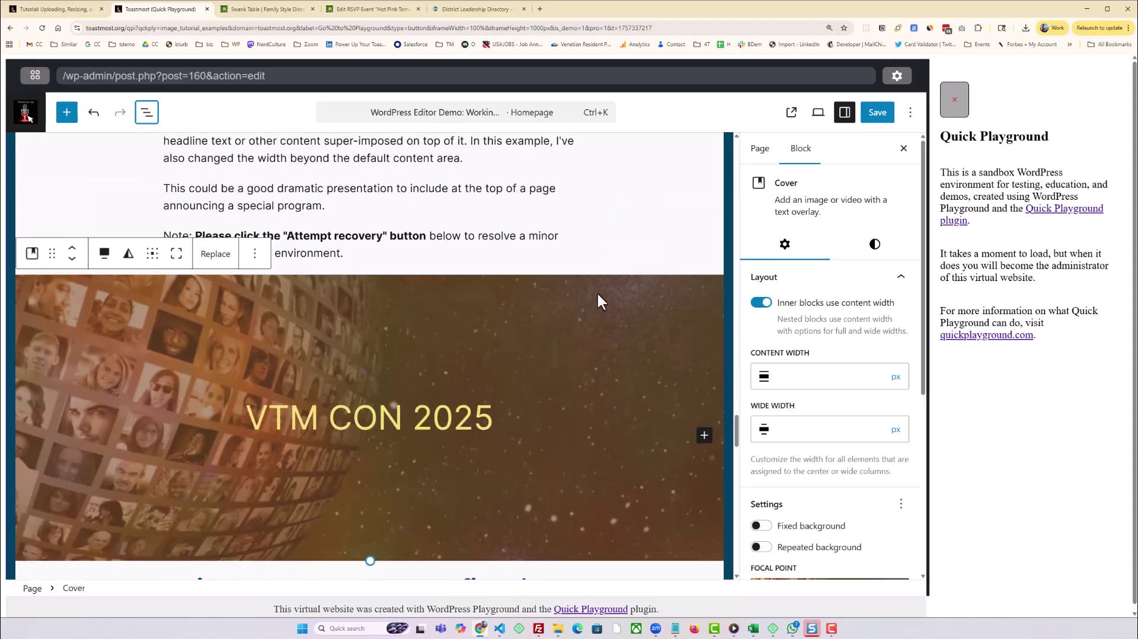
Compare the Cover block's image replacement option with the controls of the first portrait in the gallery under "Basic Image Gallery".
scroll(596, 292, down, 1)
click(467, 277)
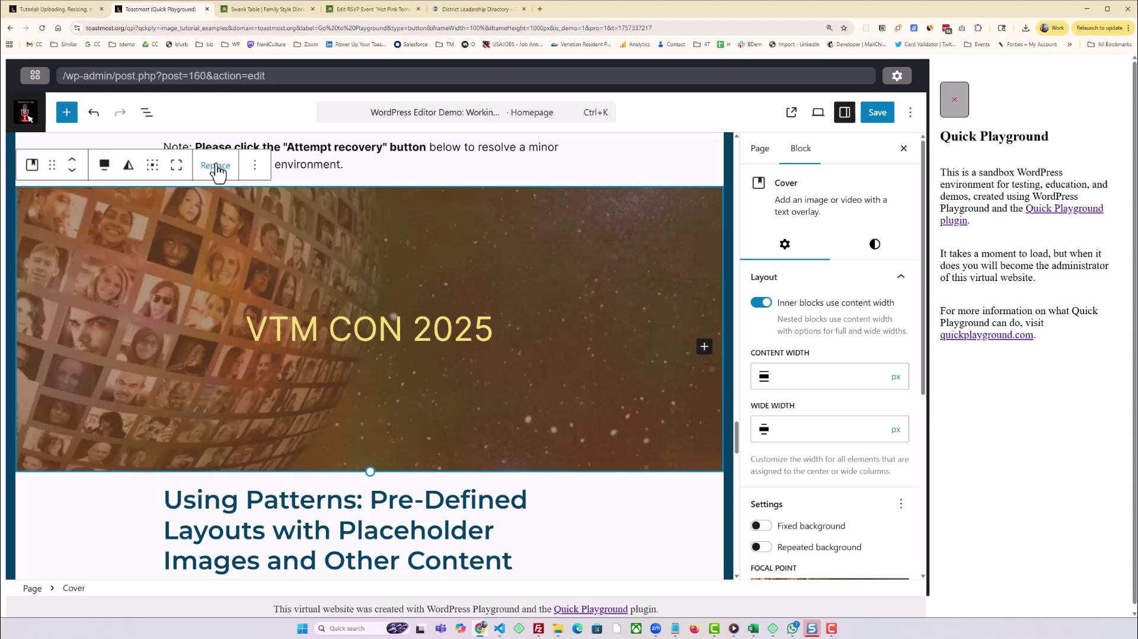
scroll(477, 265, up, 8)
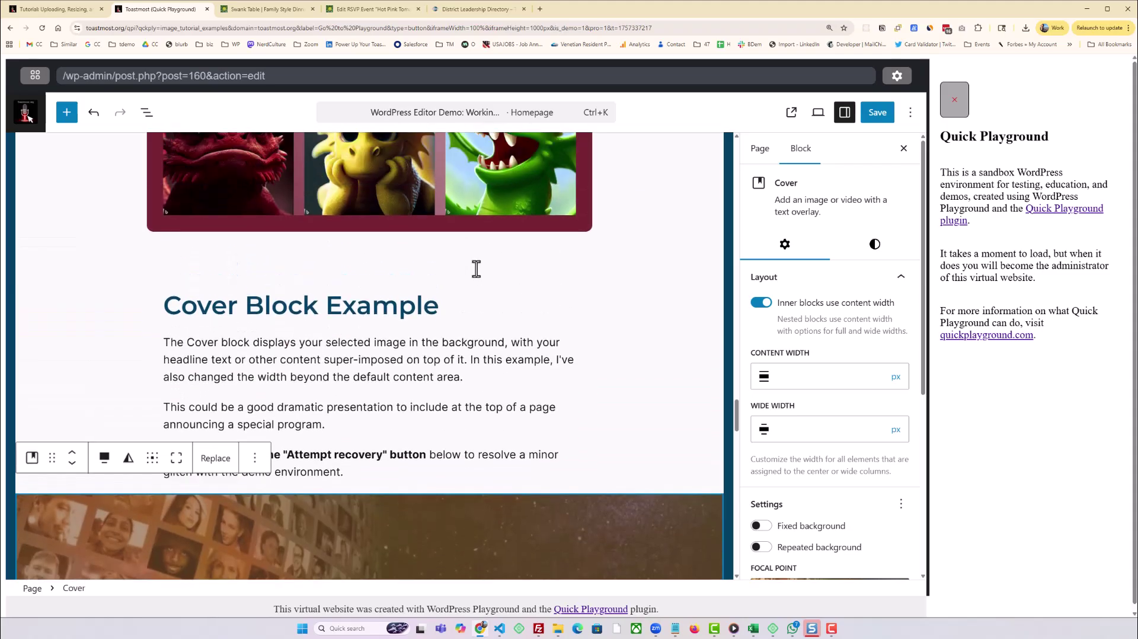
scroll(475, 271, up, 10)
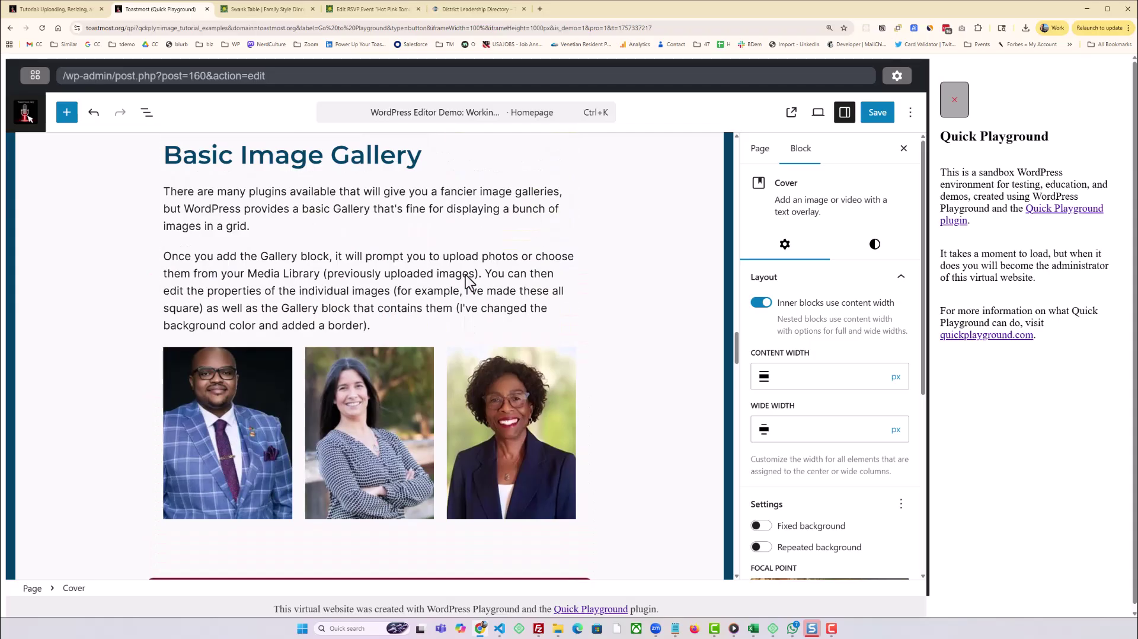
click(227, 410)
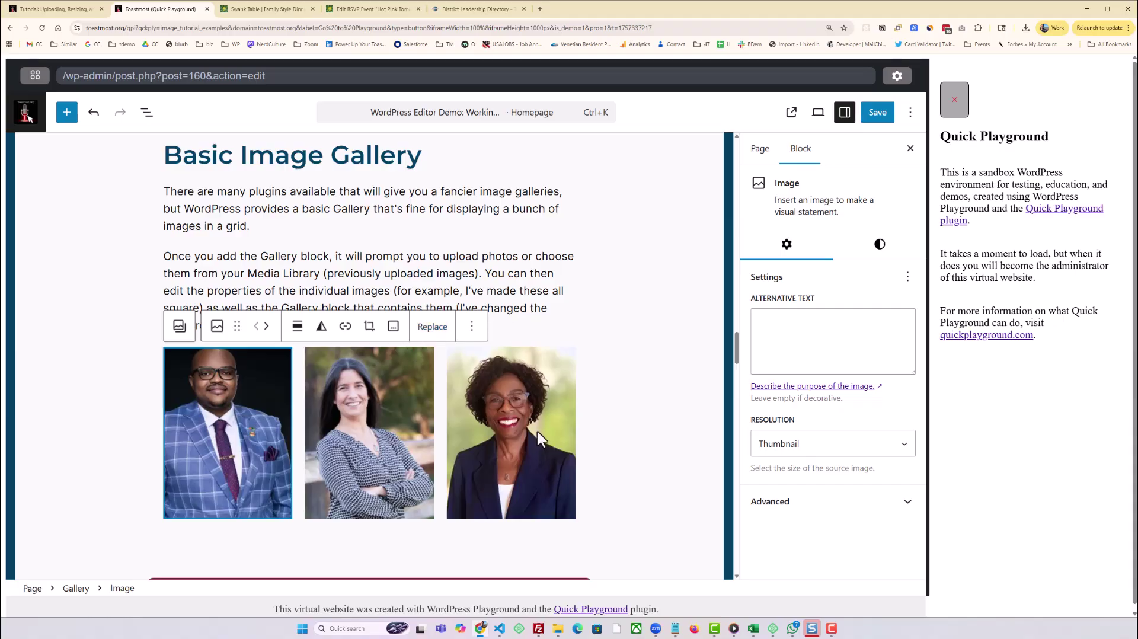
scroll(535, 430, down, 3)
scroll(532, 428, down, 15)
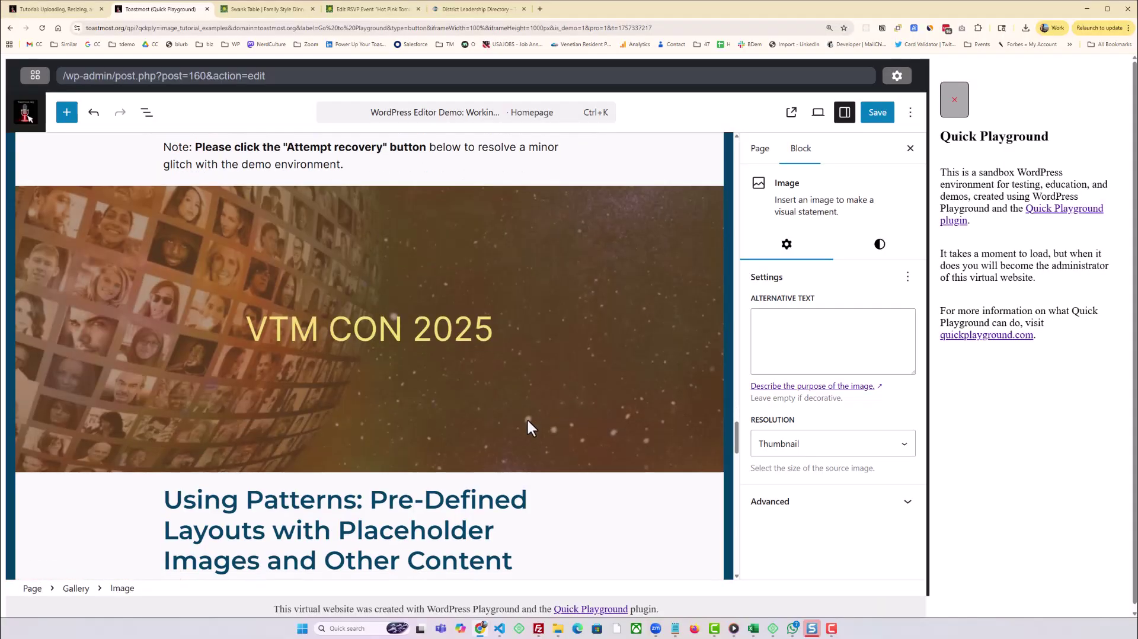
Replace the "VTM CON 2025" cover's background by uploading event-1597531_1920.jpg from the speaking-website-images folder, and deselect the block.
click(150, 276)
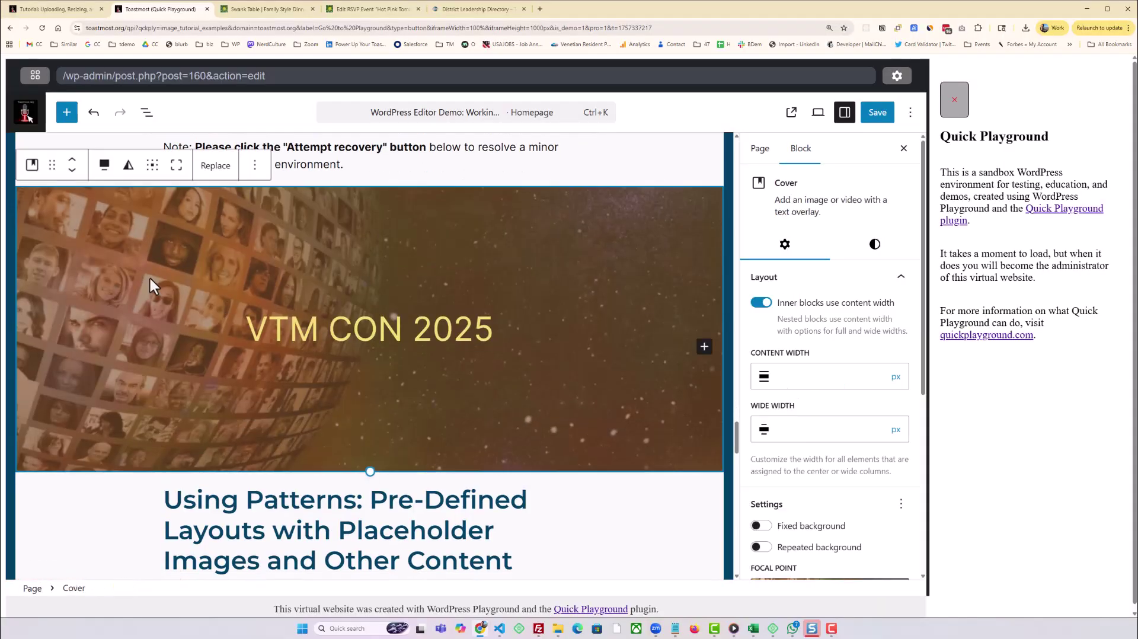
click(215, 165)
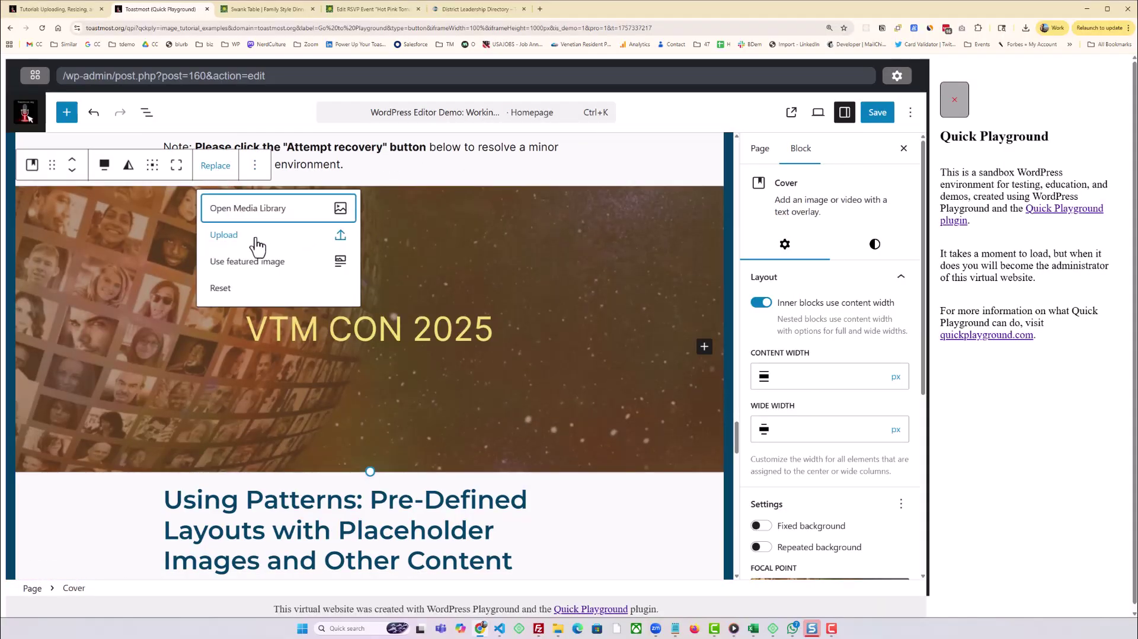
click(234, 237)
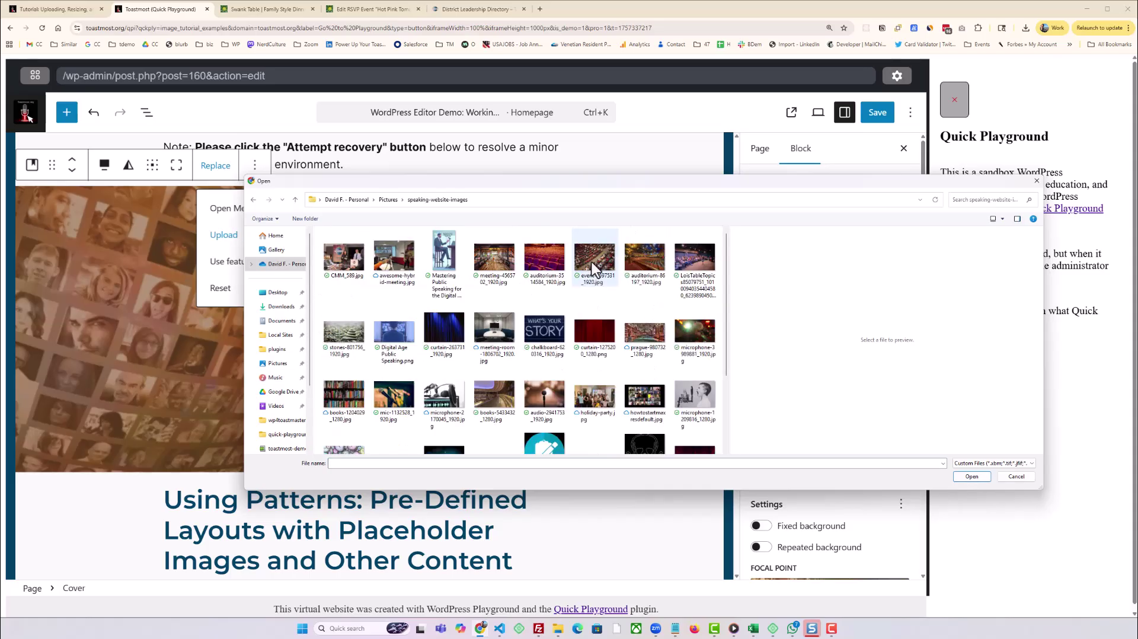
click(593, 267)
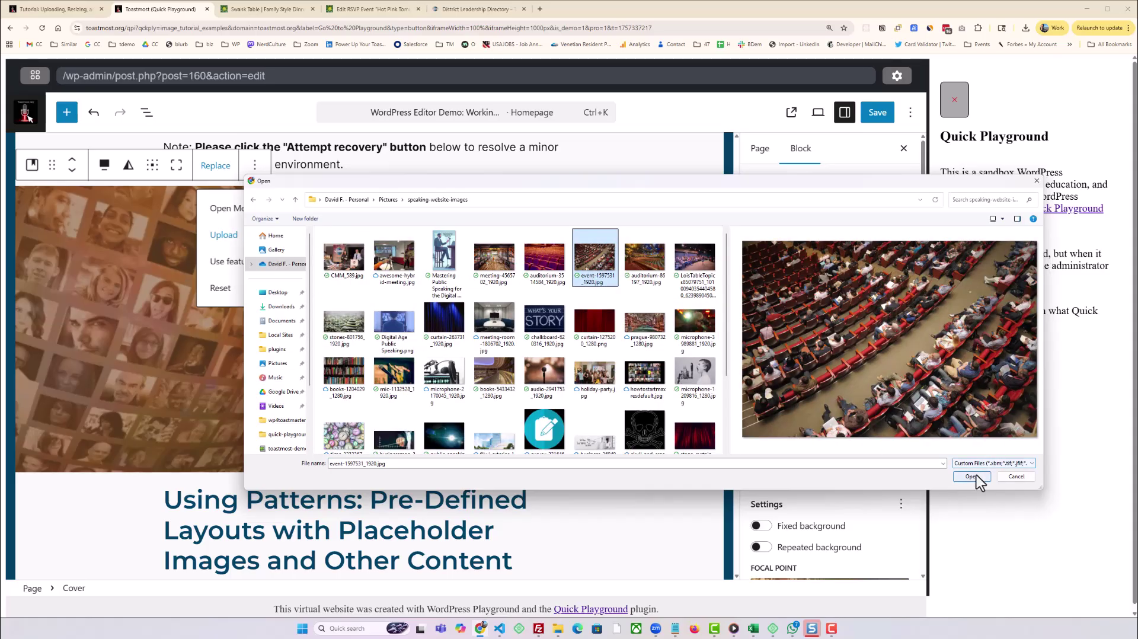
click(967, 476)
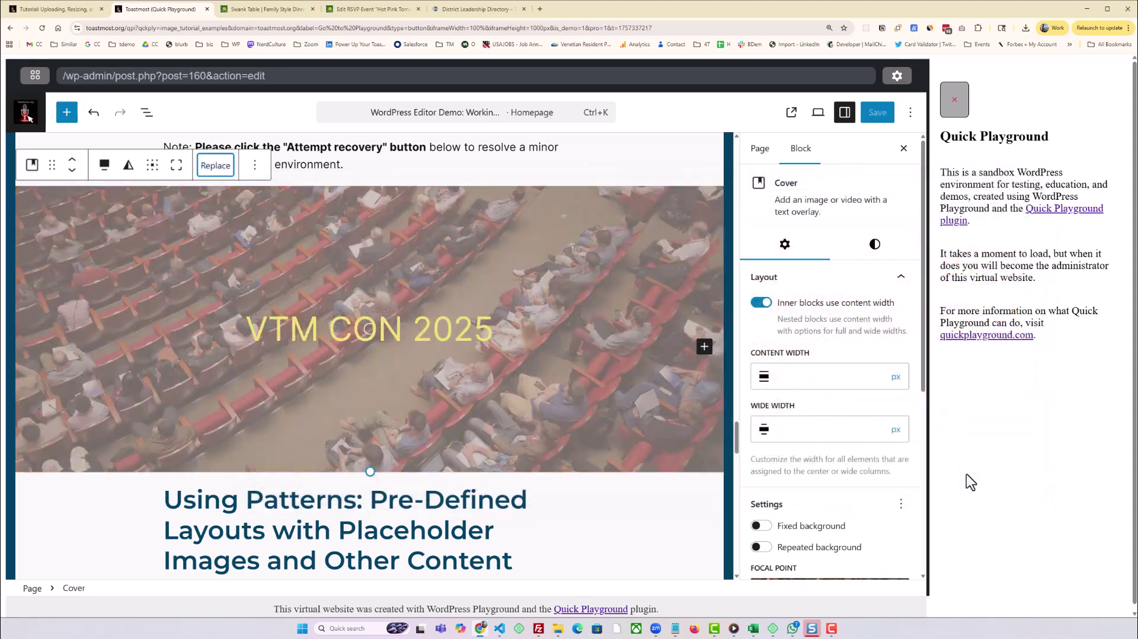
click(665, 530)
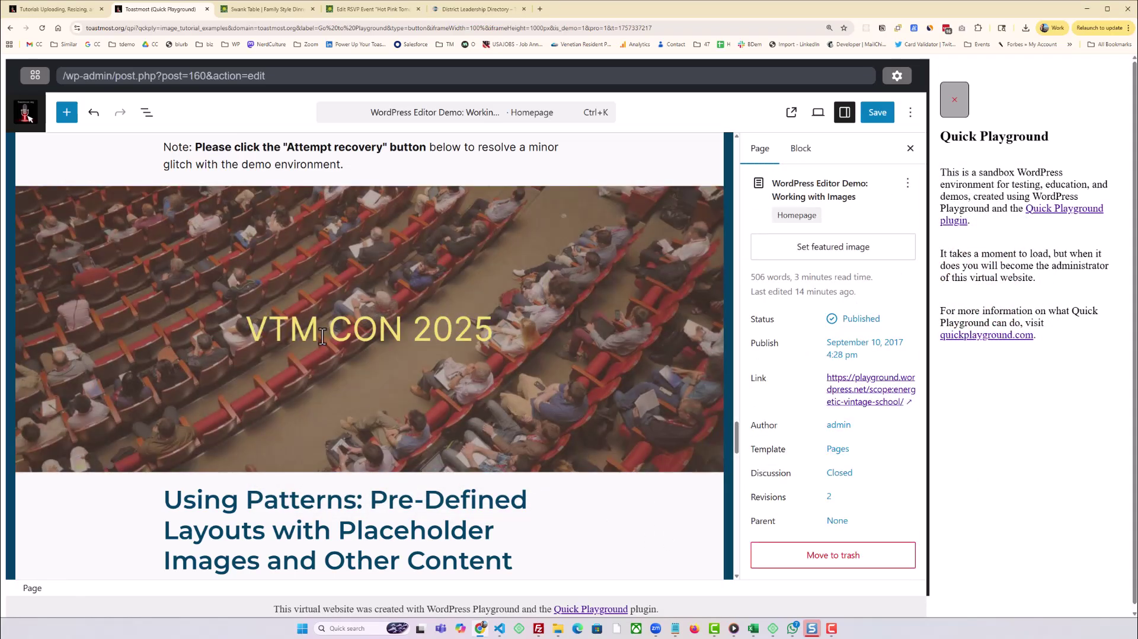
Set the text color of the cover's "VTM CON 2025" paragraph to Loyal Blue and check it against the photo.
click(287, 329)
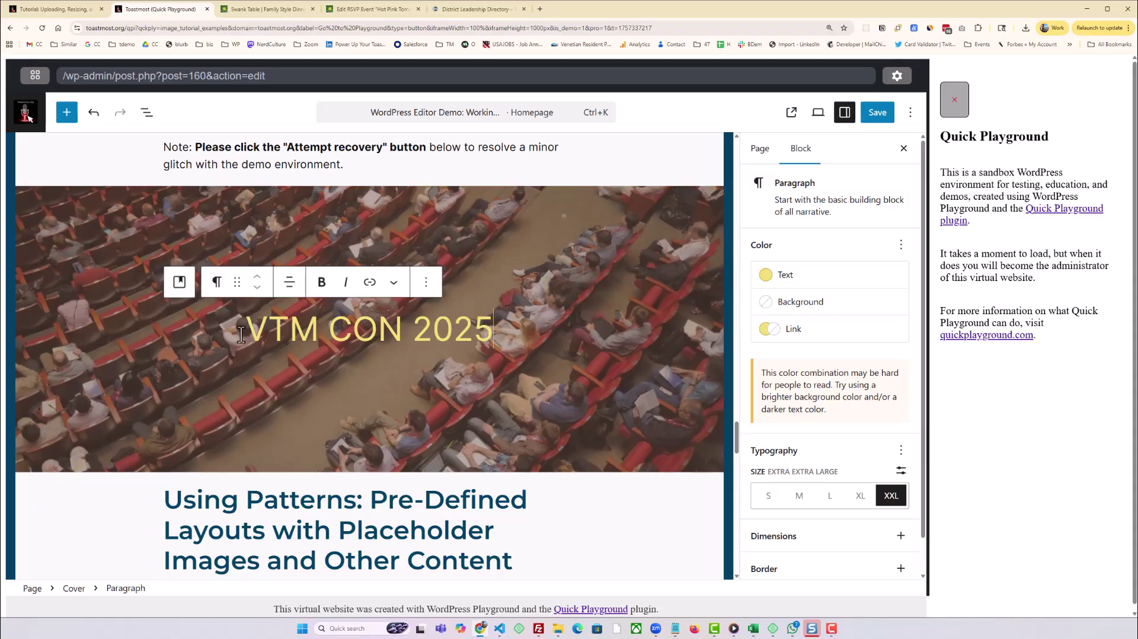
drag(243, 333, 512, 337)
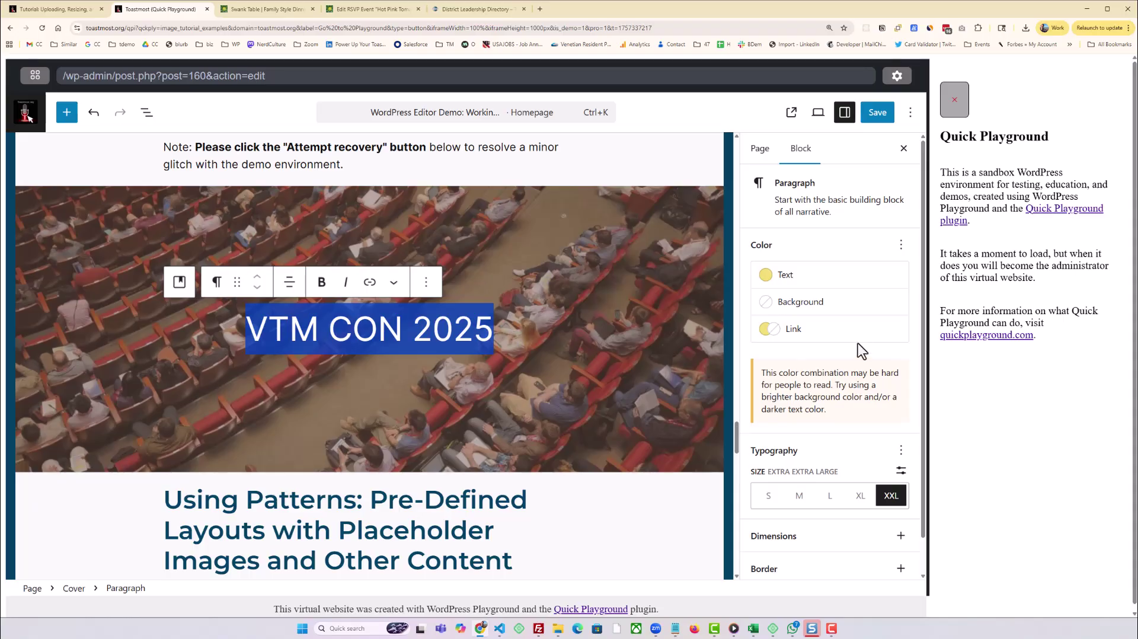
click(772, 274)
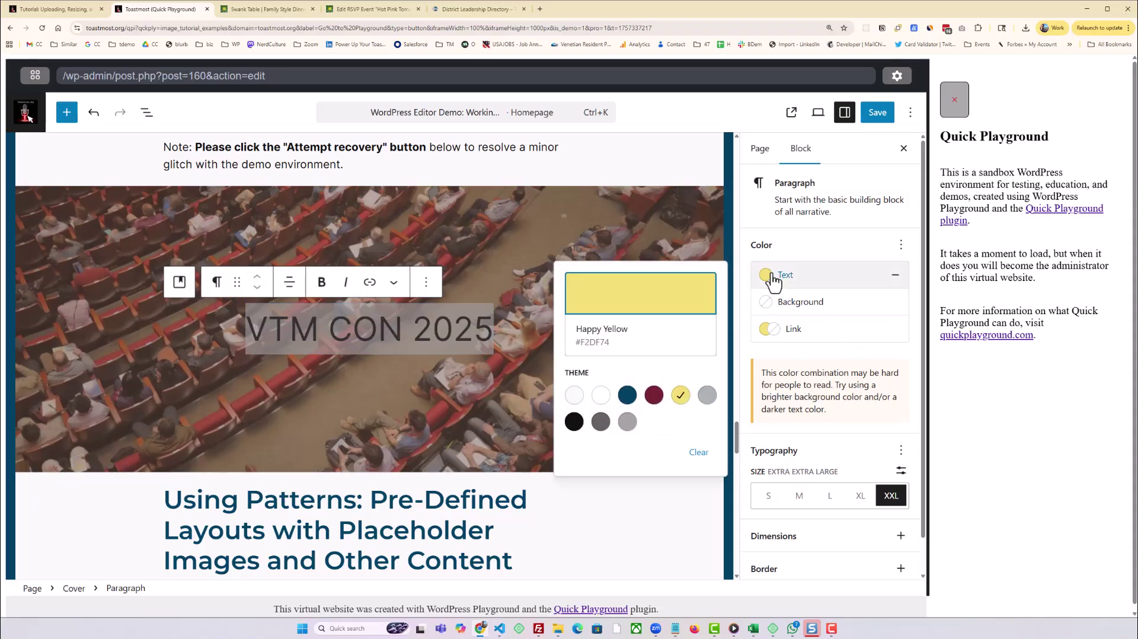
click(627, 395)
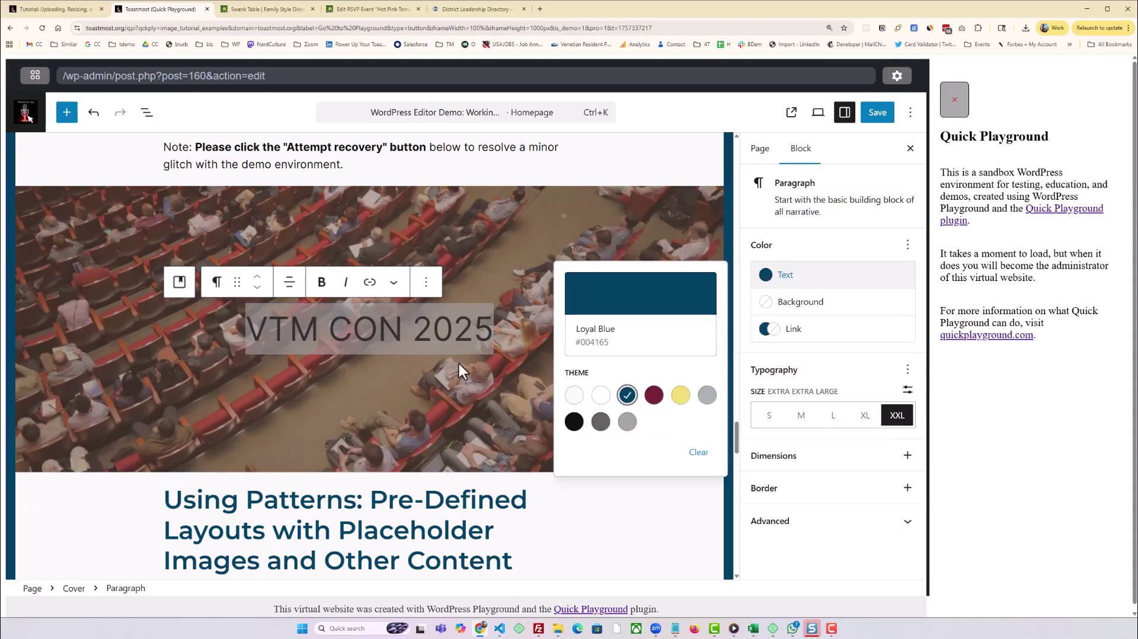
click(400, 371)
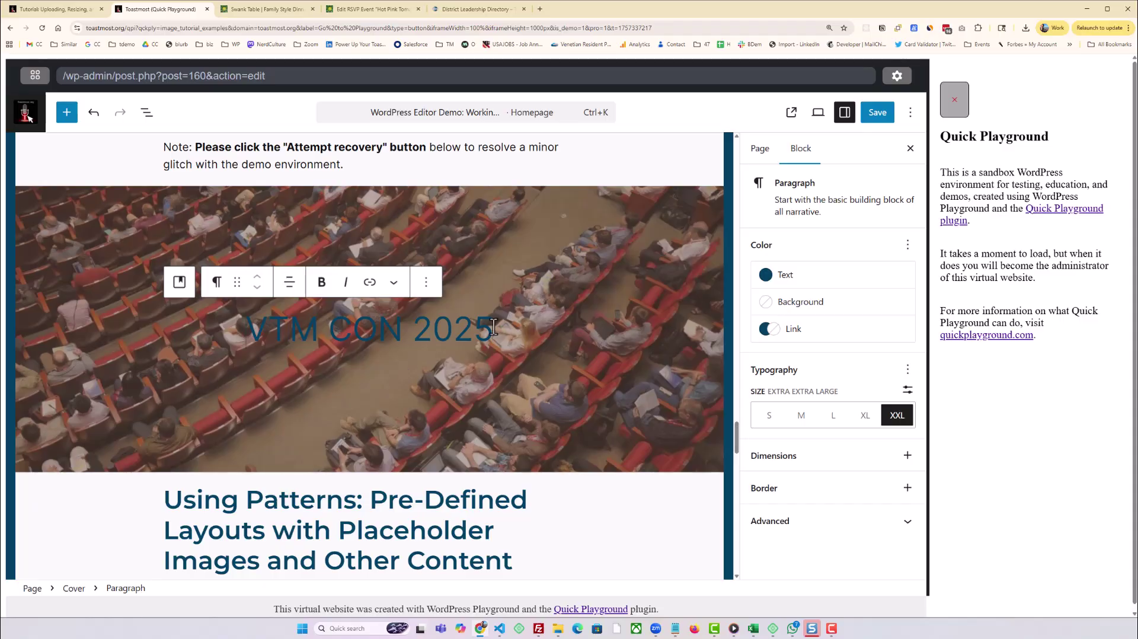
Set the text color of the cover's "VTM CON 2025" paragraph to the white theme color.
drag(493, 329, 235, 316)
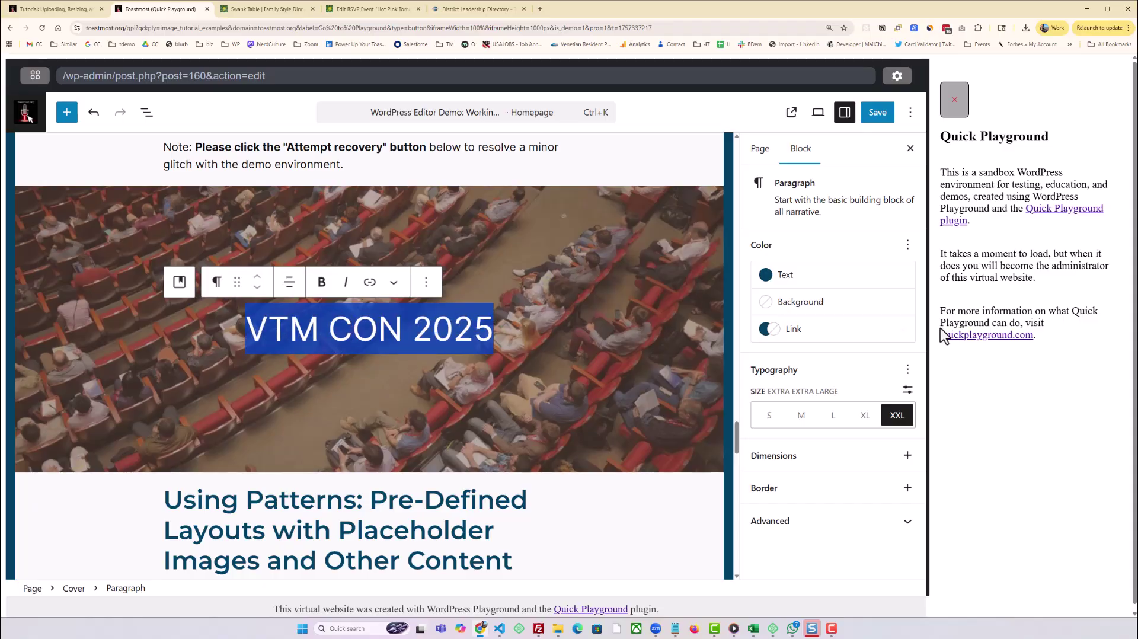
click(785, 286)
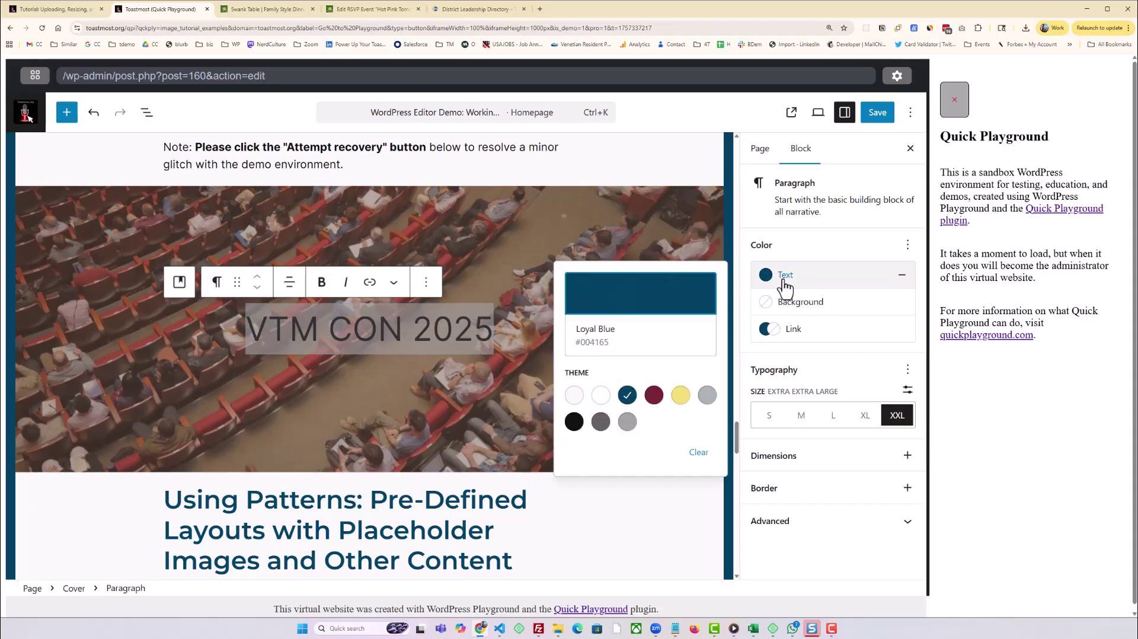
click(601, 395)
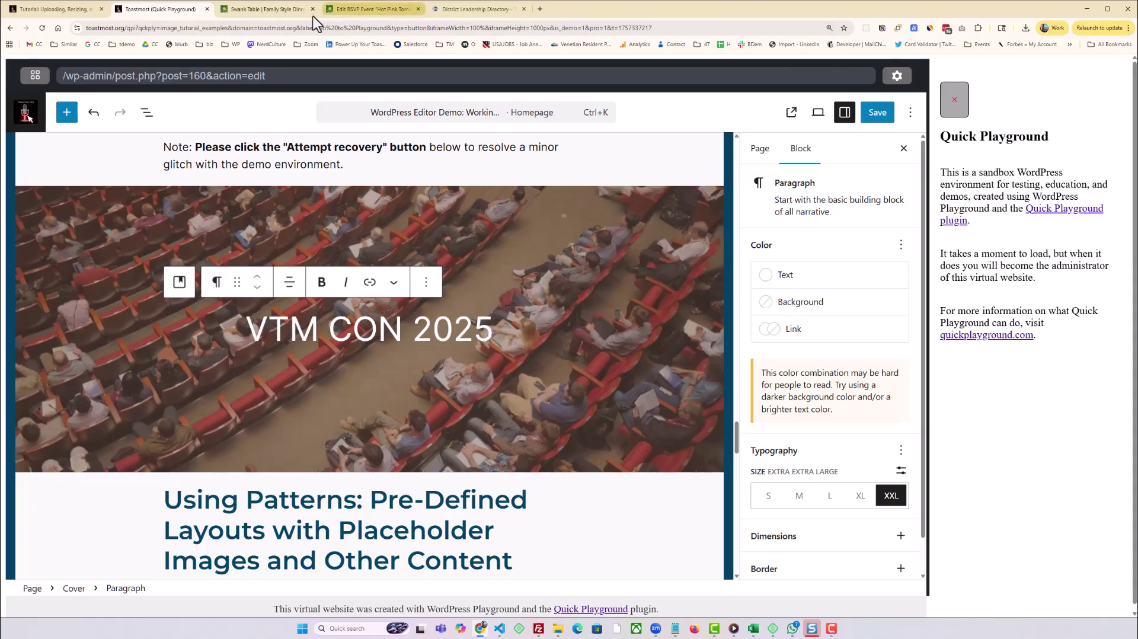
Switch to the Swank Table dinners page and examine its cover banners and the Hot Pink Tomato event page.
click(285, 9)
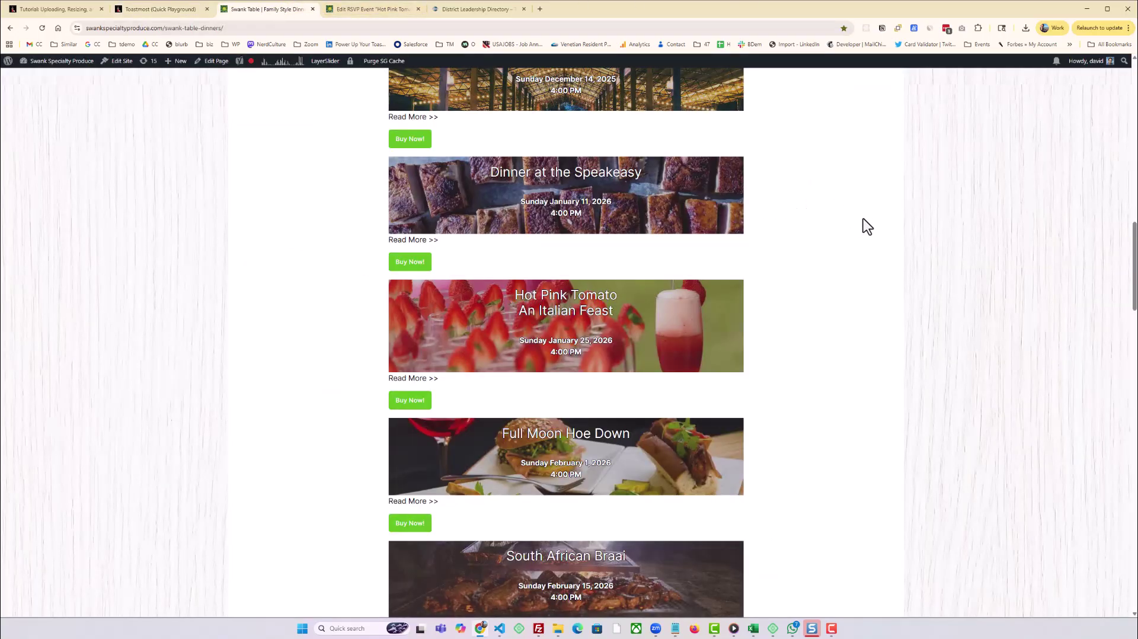
scroll(861, 221, up, 5)
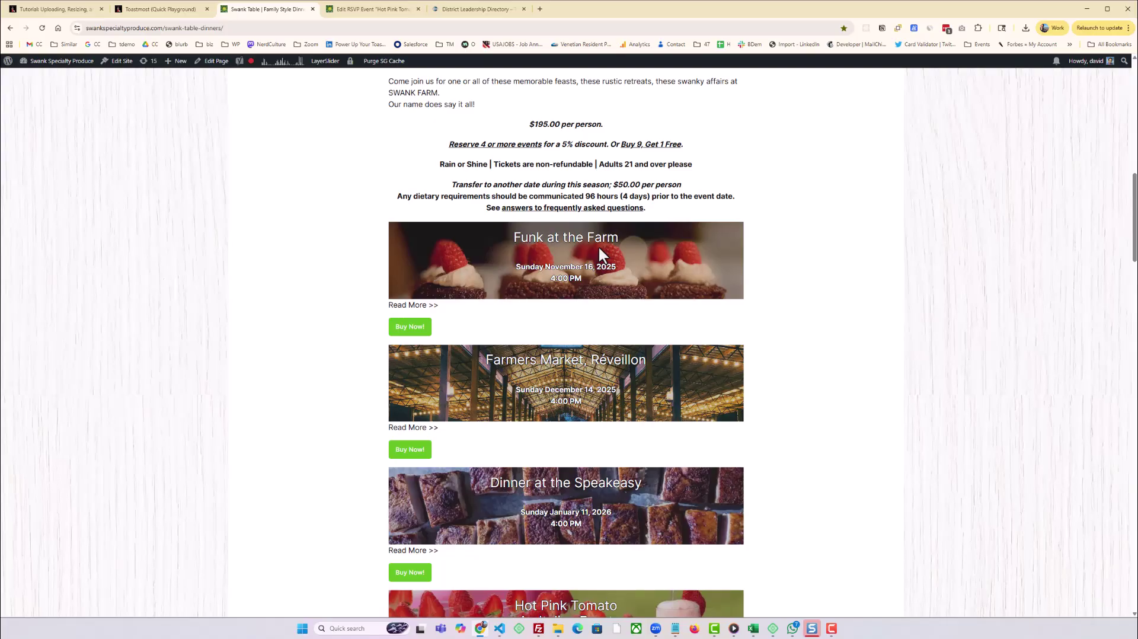
scroll(599, 249, down, 6)
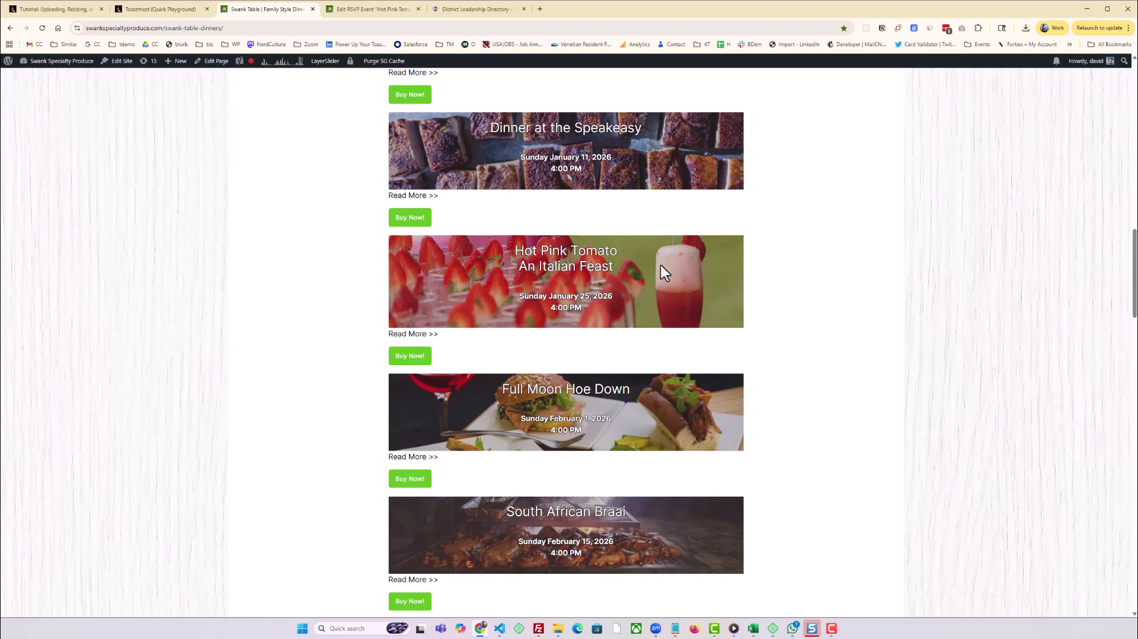
click(586, 253)
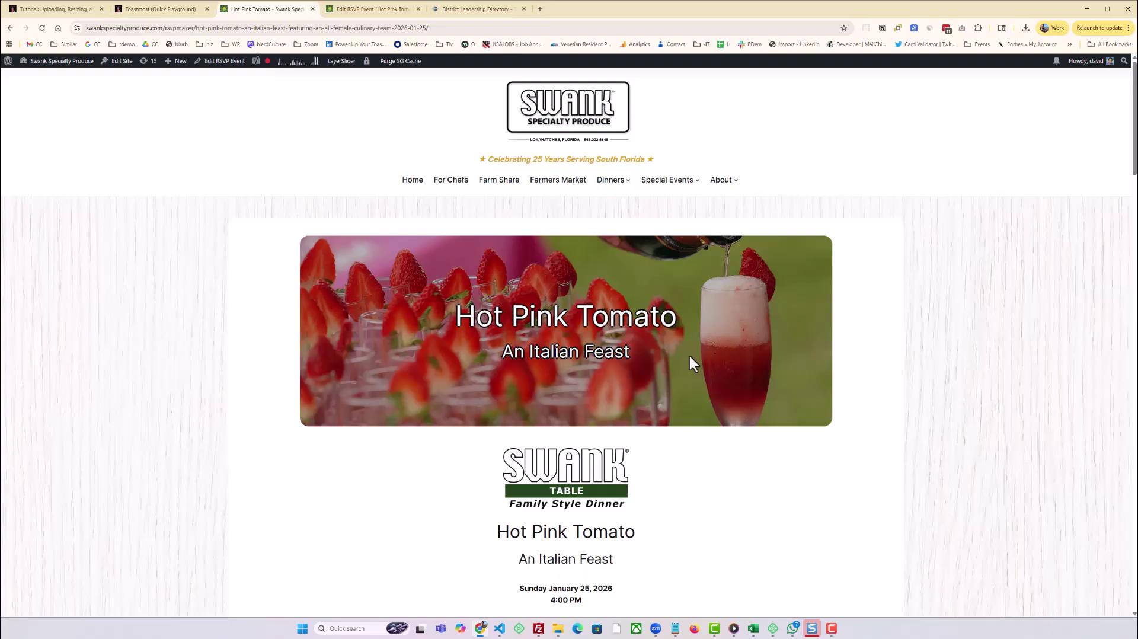
scroll(688, 357, down, 6)
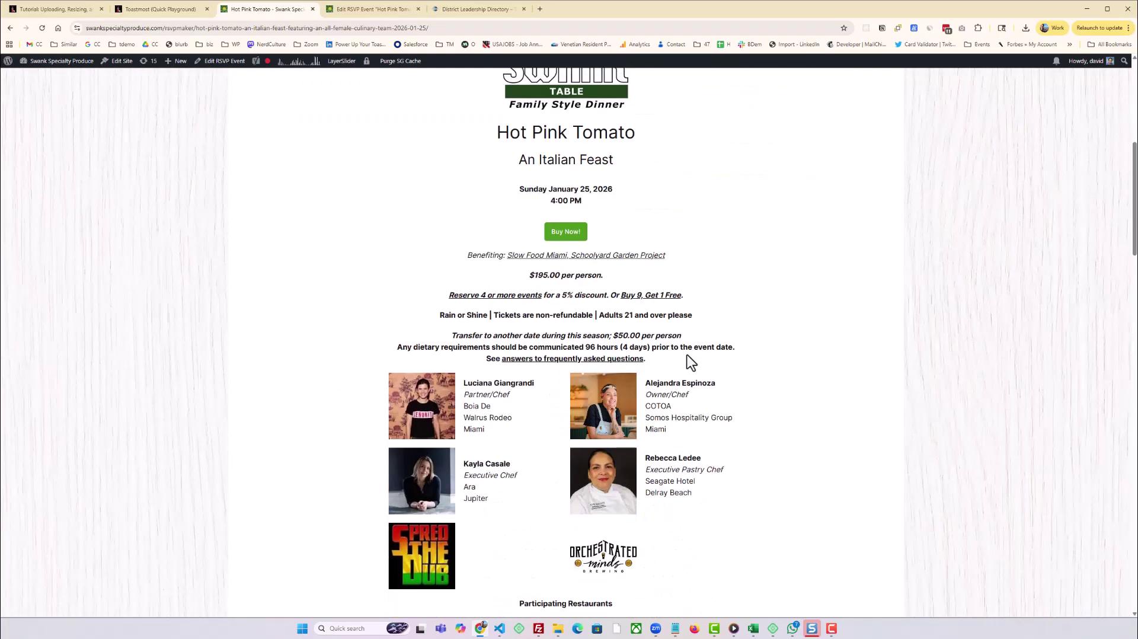
scroll(686, 356, up, 6)
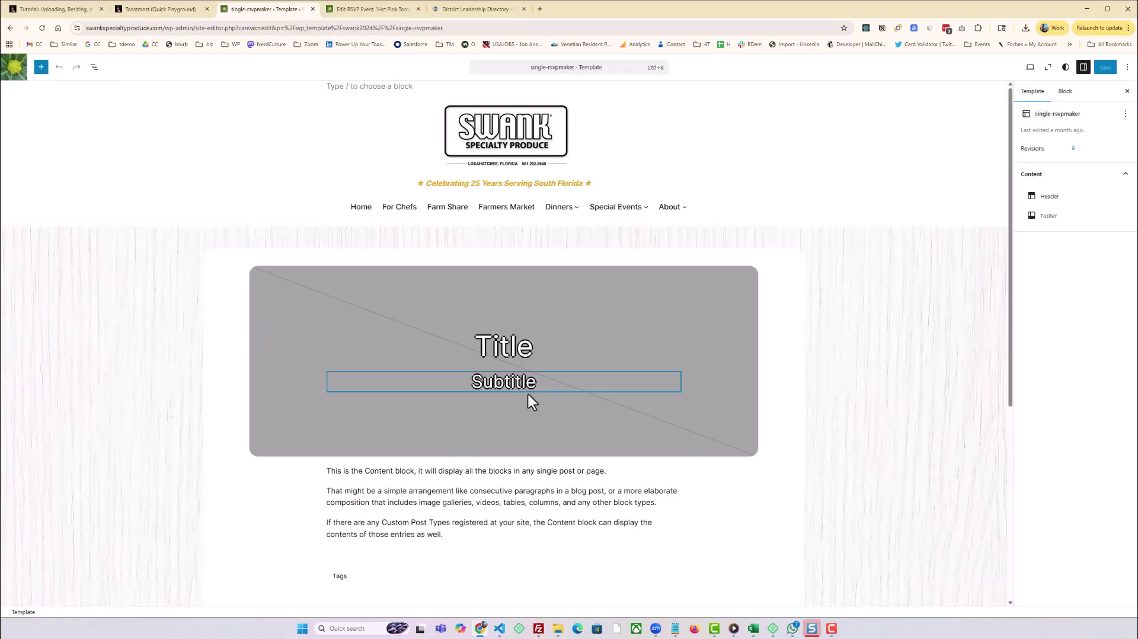
Examine the media options of the single-rsvpmaker template's title cover and the featured image in the Hot Pink Tomato event editor.
click(646, 313)
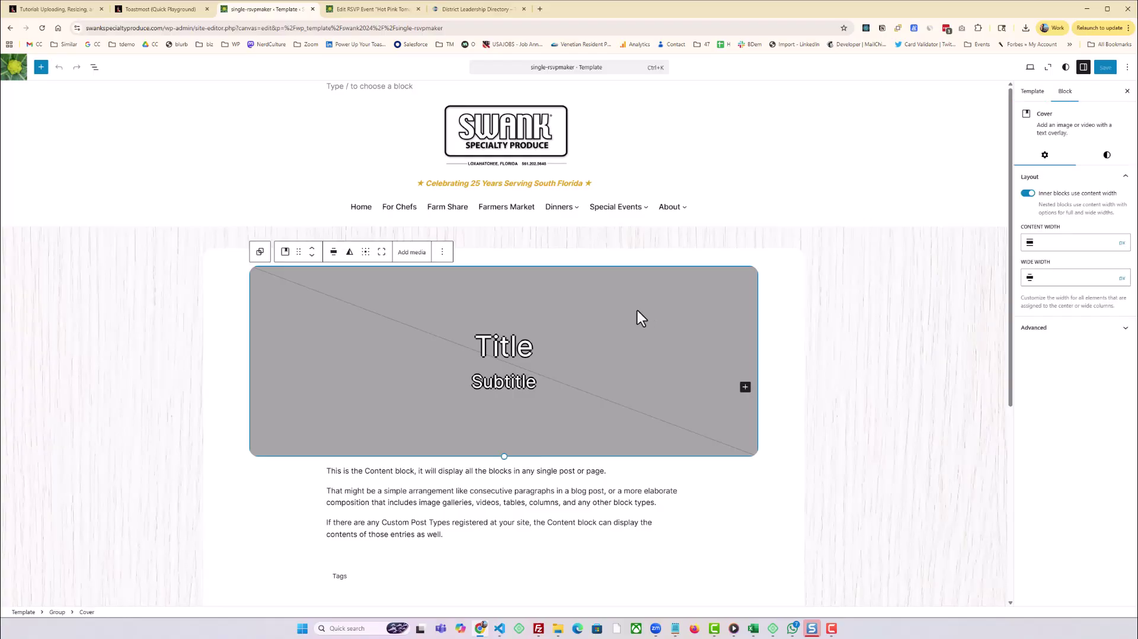
click(415, 255)
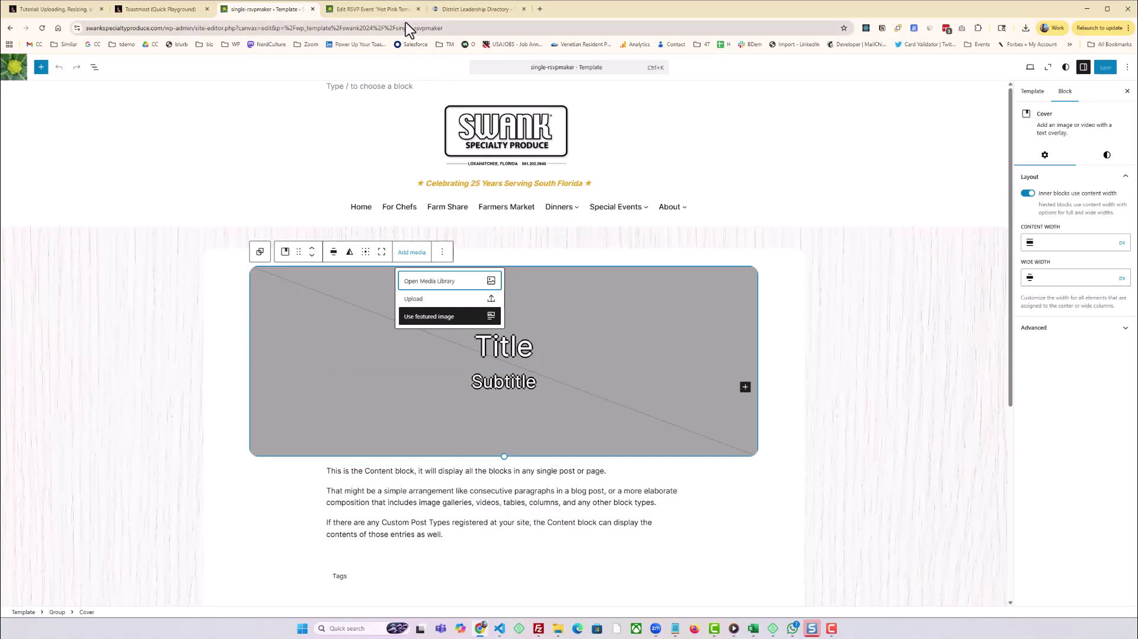
click(363, 14)
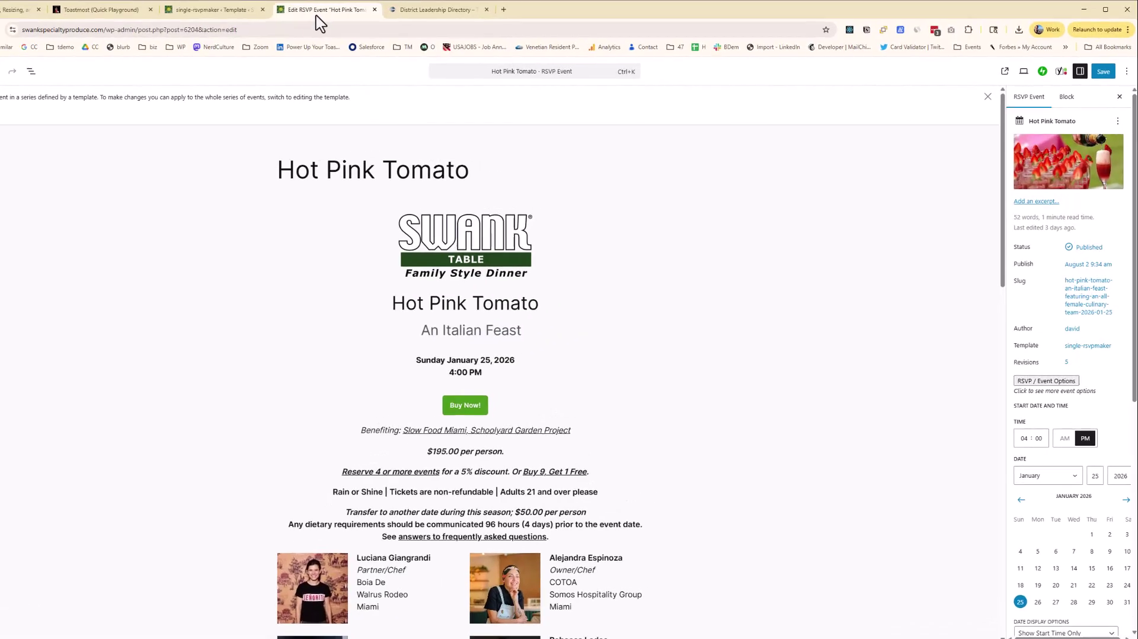
mouse_move(1063, 135)
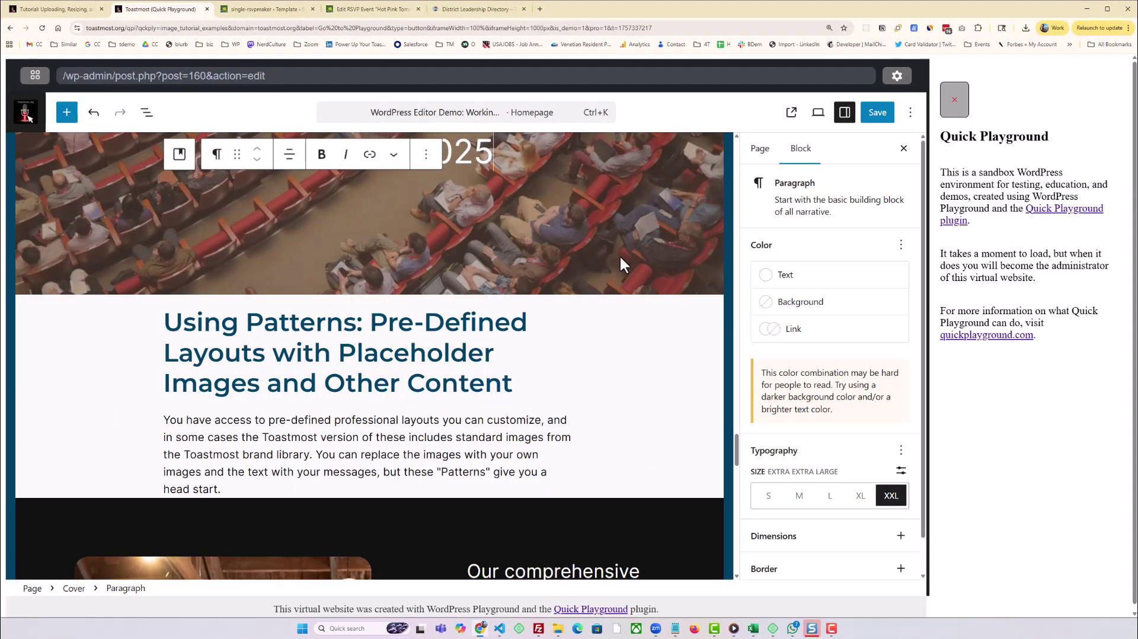
Examine the dark pattern layout under "Using Patterns" in the Playground tutorial page and the instructions for inserting patterns below it.
scroll(595, 296, down, 7)
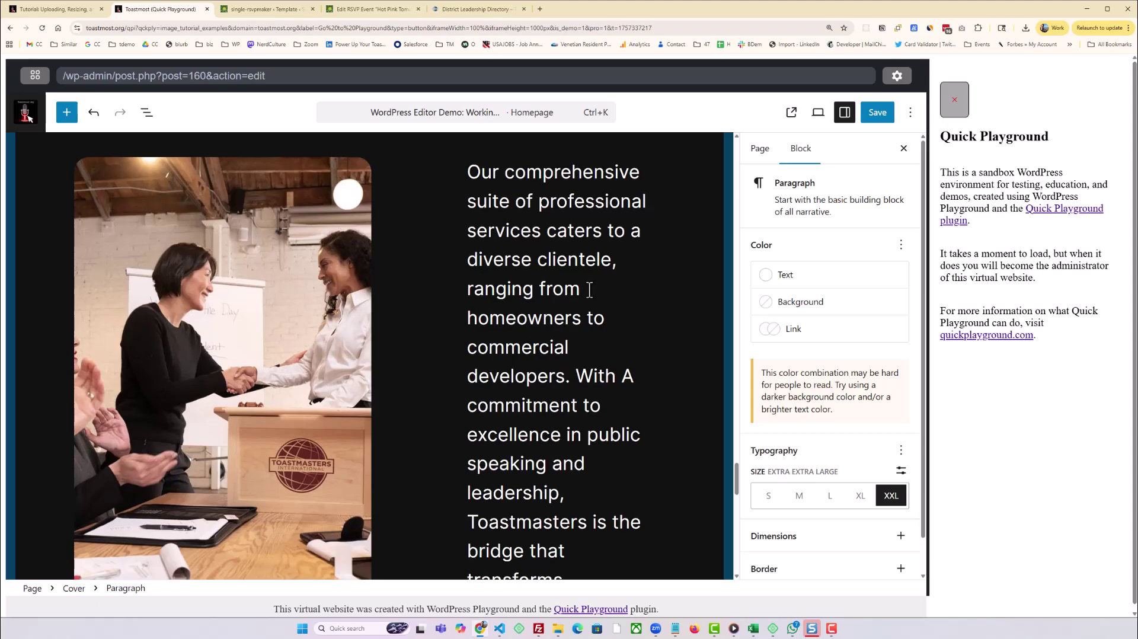
scroll(589, 290, up, 2)
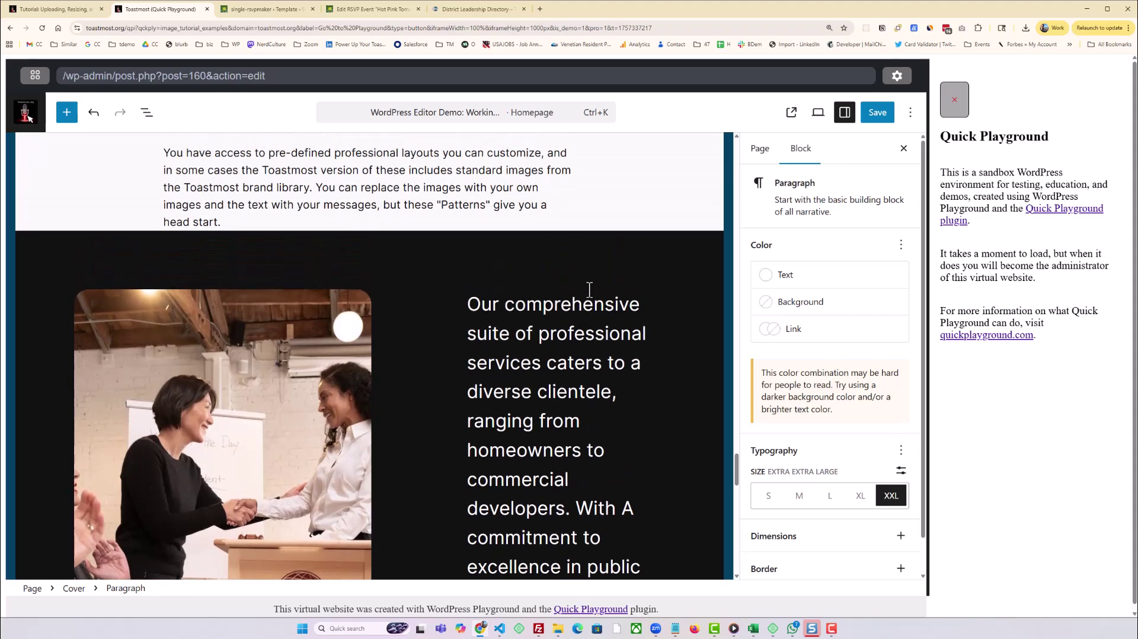
scroll(589, 289, down, 2)
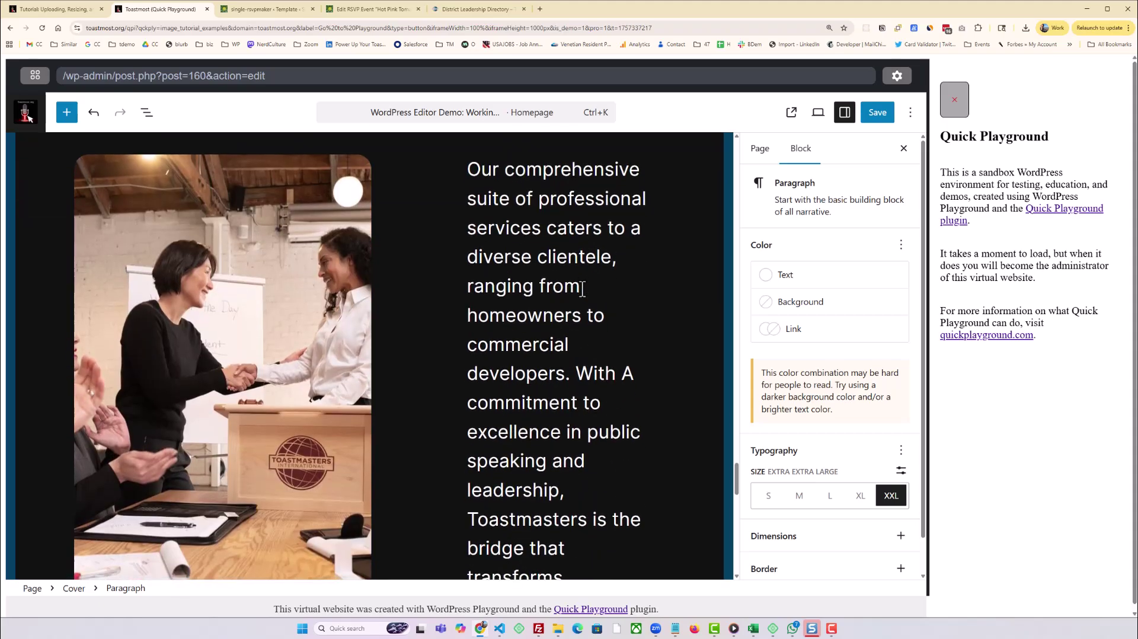
scroll(587, 289, down, 7)
scroll(582, 289, down, 6)
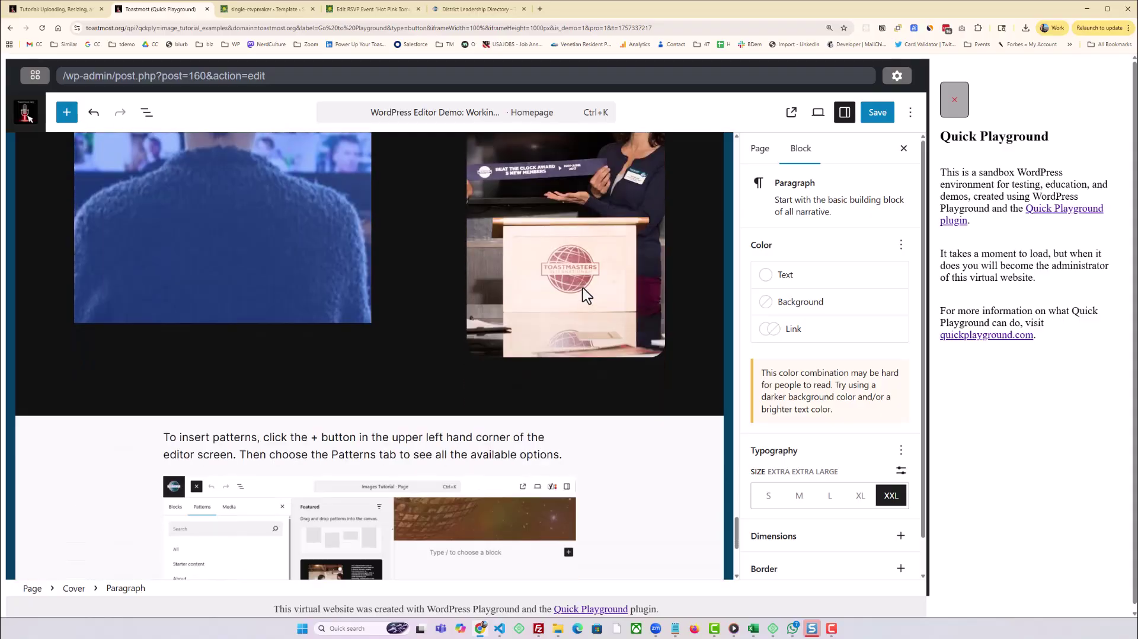
scroll(582, 287, up, 10)
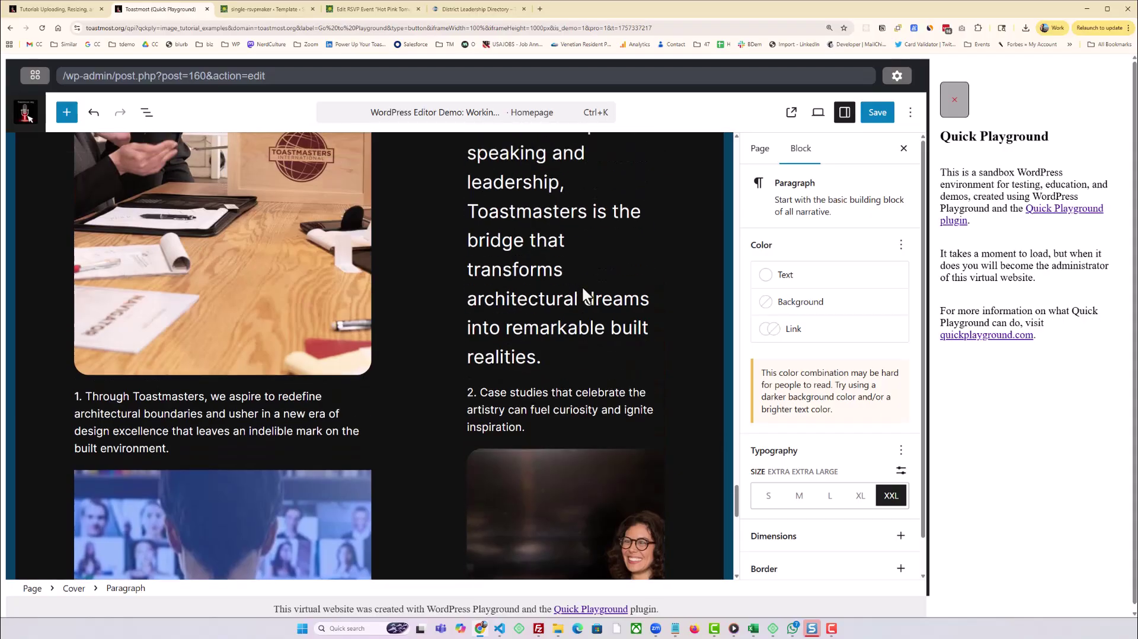
scroll(583, 294, up, 4)
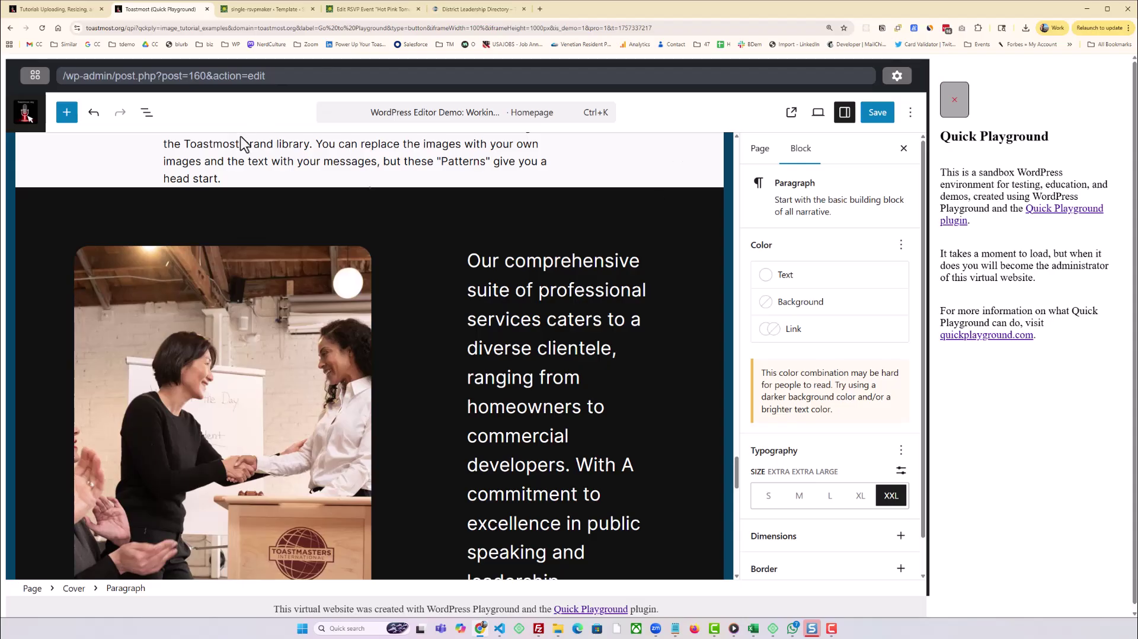
Replace the handshake image in the dark pattern layout with an upload of skull-34133_640.png from the speaking-website-images folder.
click(237, 397)
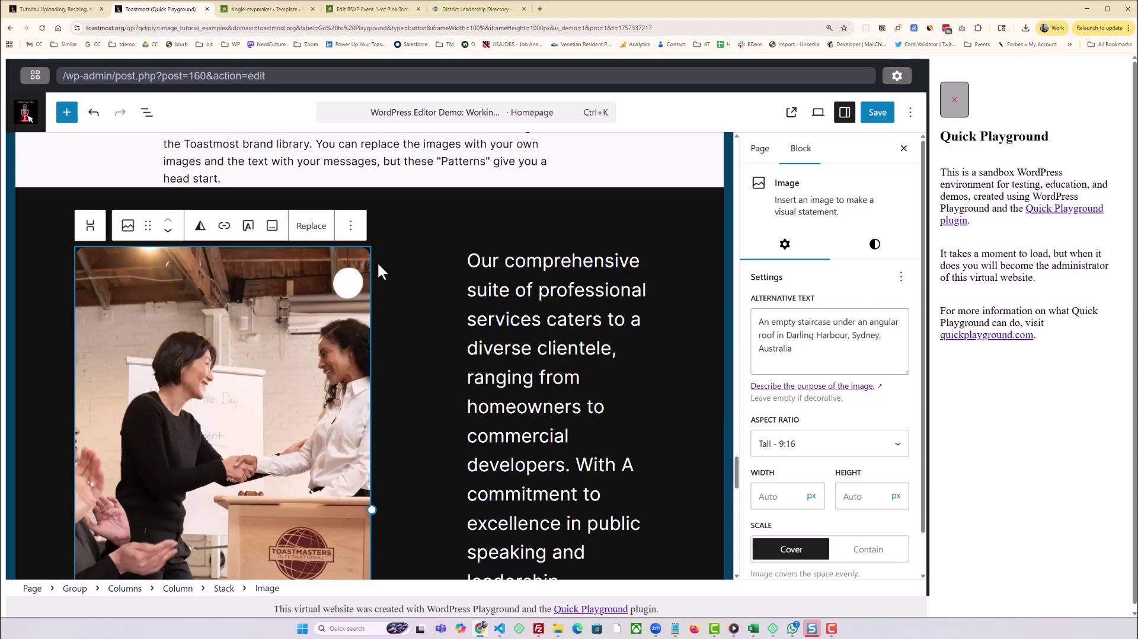
click(312, 228)
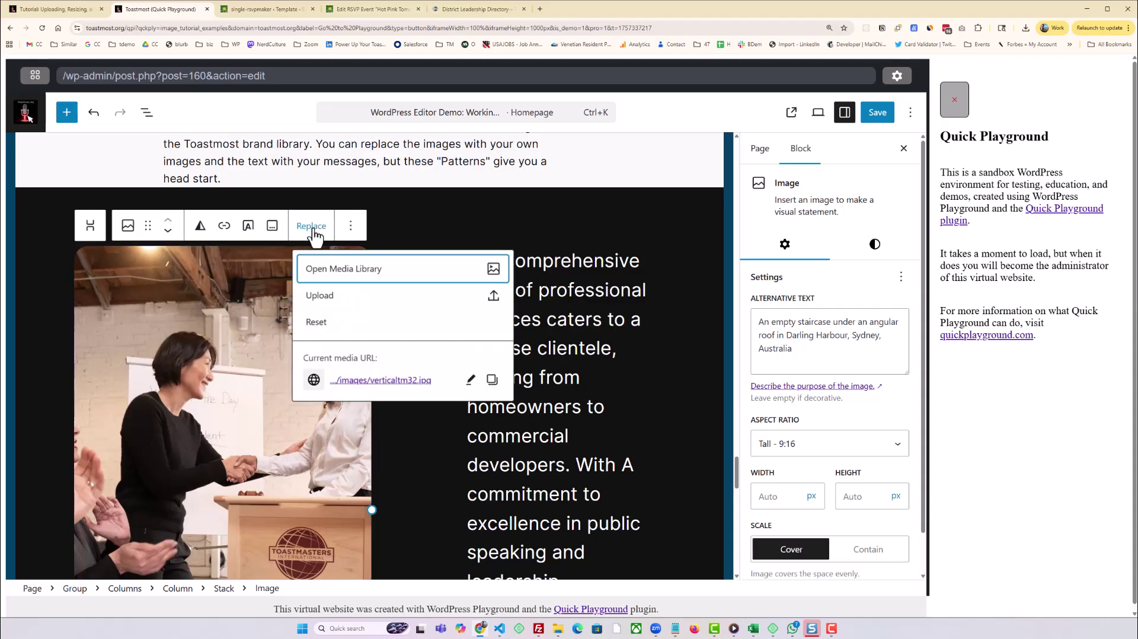
click(332, 296)
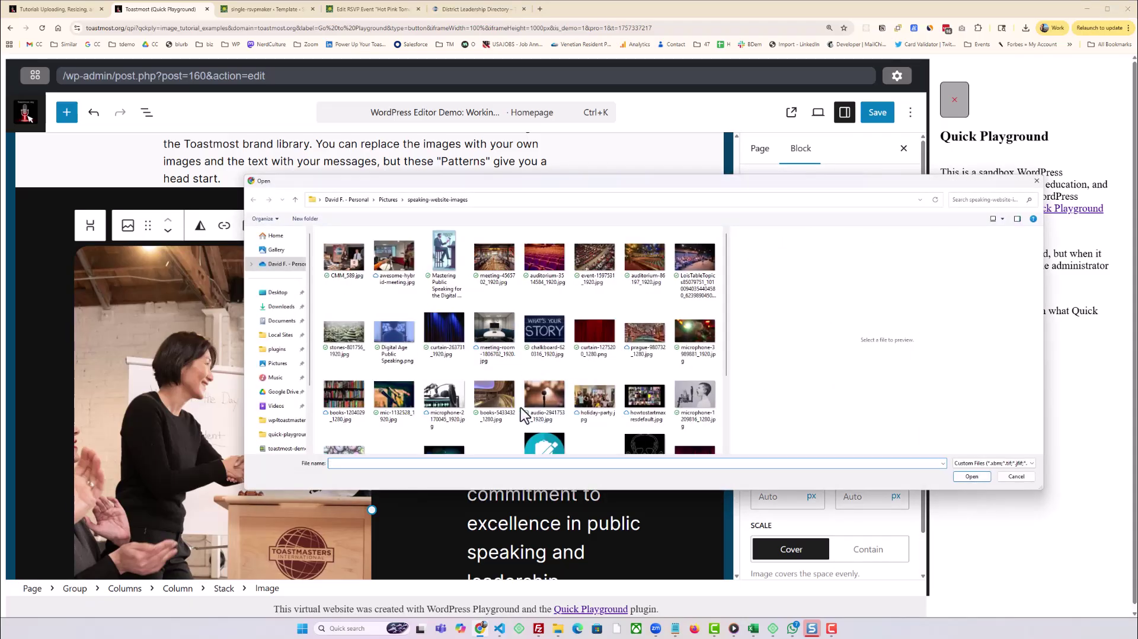
scroll(516, 407, down, 2)
click(445, 426)
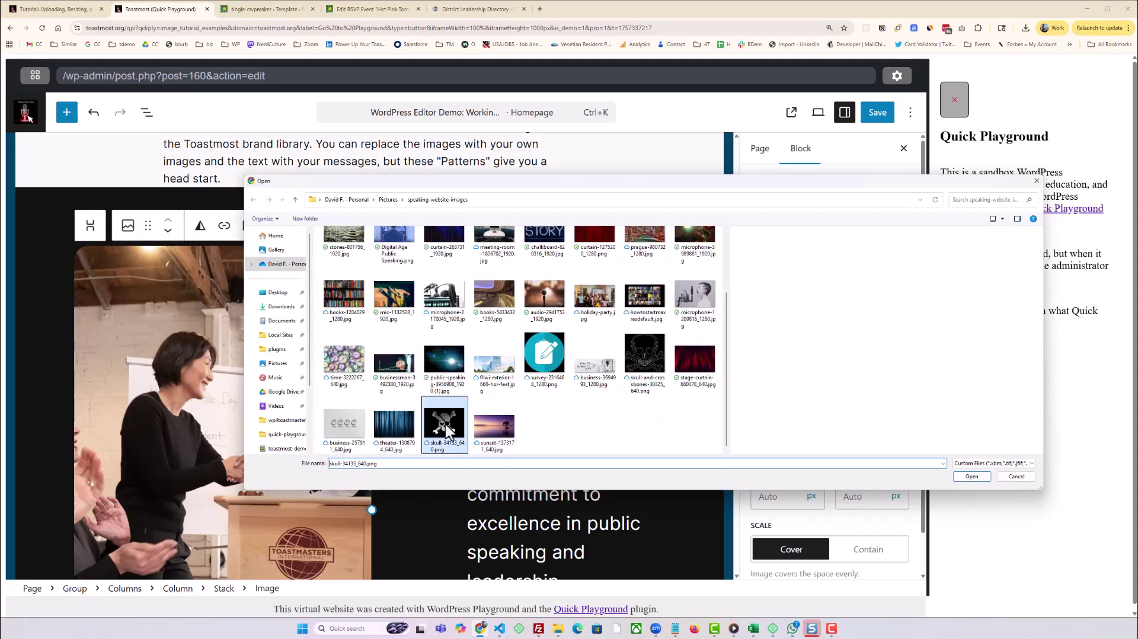
click(970, 478)
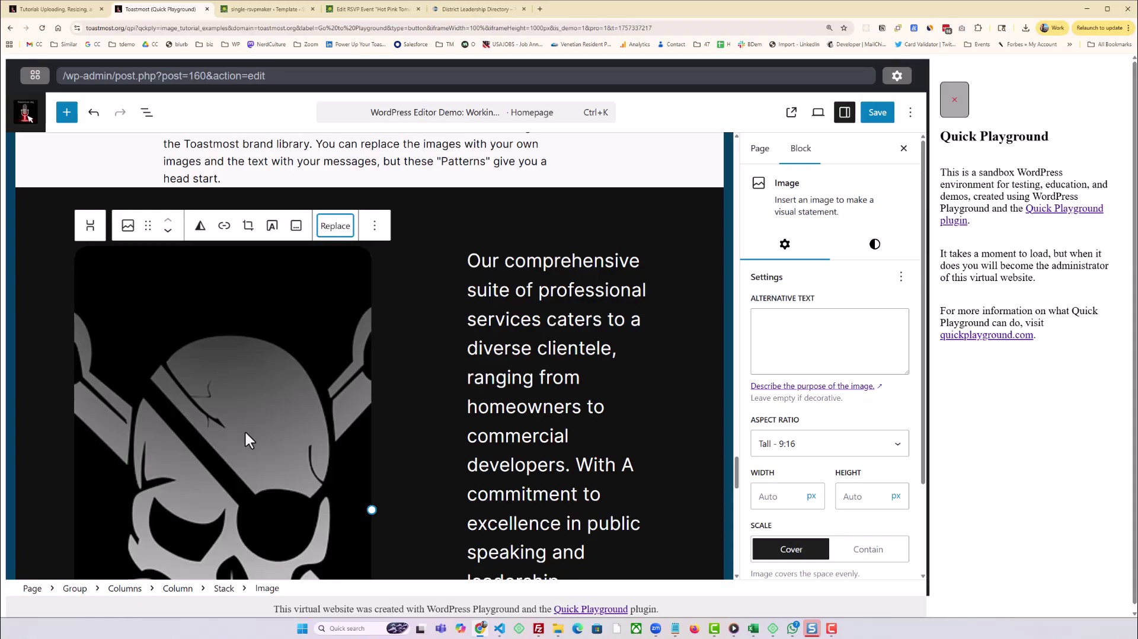
Examine the dark pattern layout's other images and text, the cover above it, and the pattern instructions below it.
scroll(244, 430, down, 9)
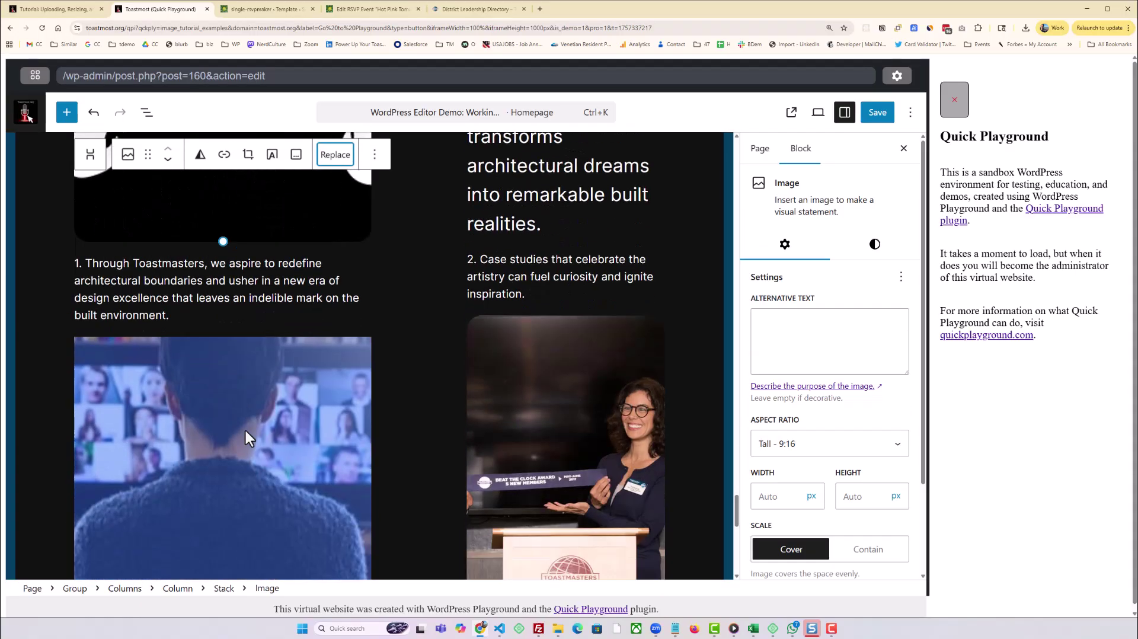
click(592, 465)
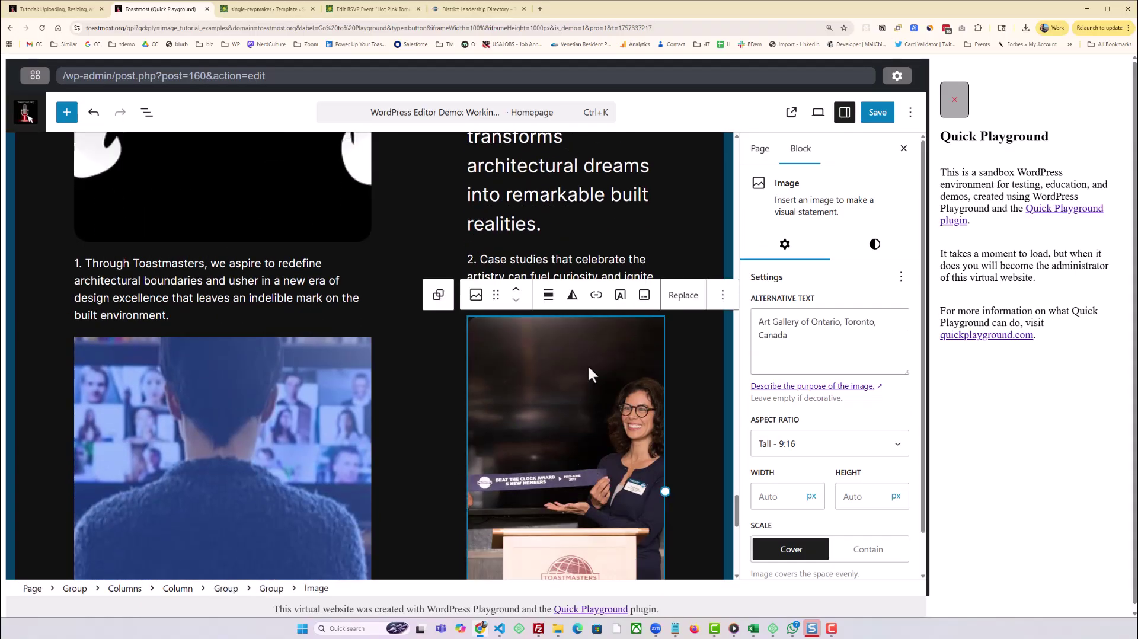
scroll(571, 401, up, 10)
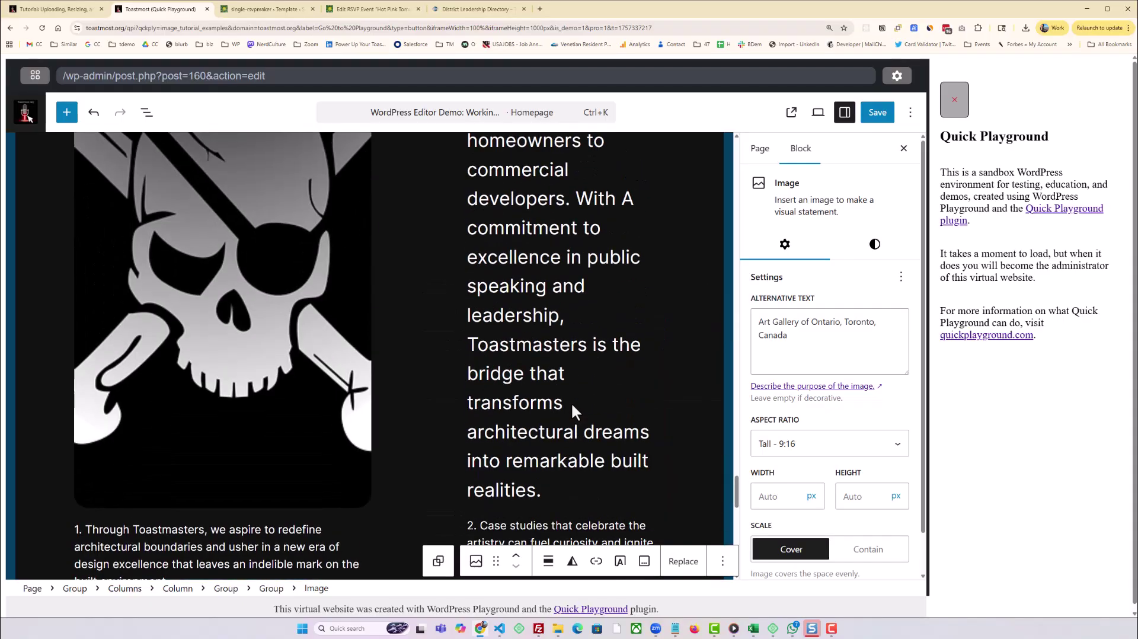
scroll(572, 401, up, 15)
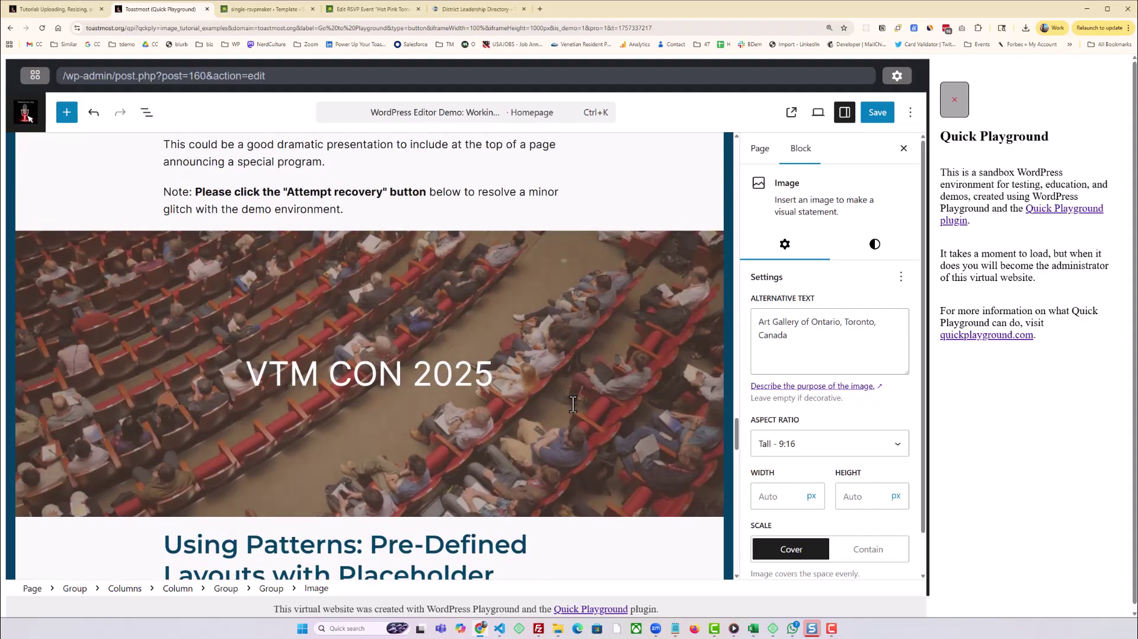
scroll(572, 401, down, 10)
scroll(567, 399, down, 20)
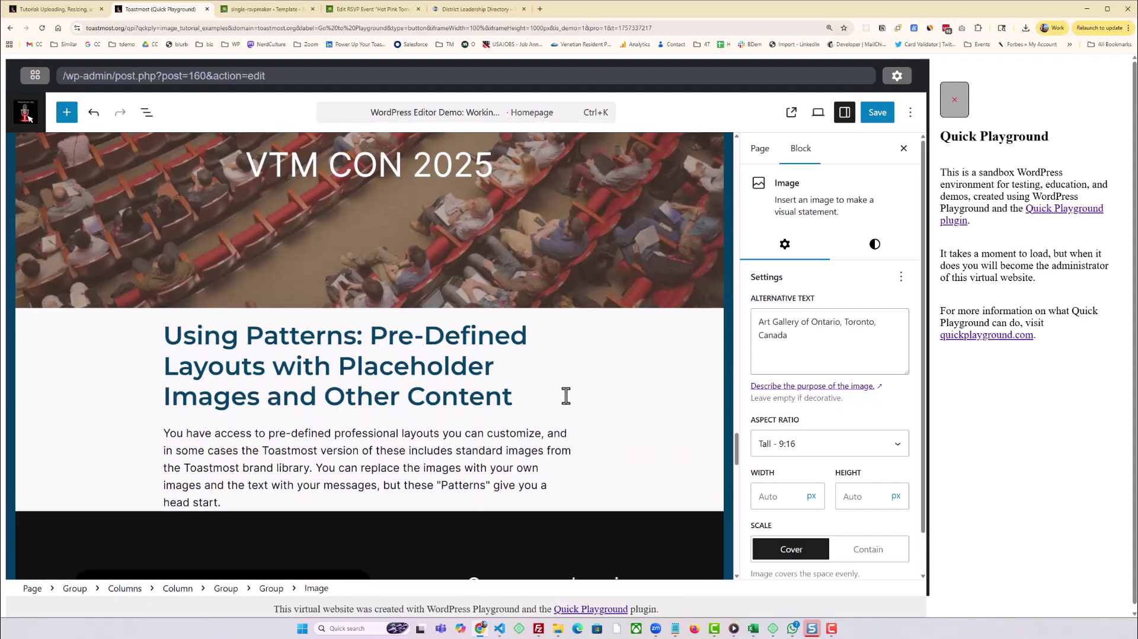
scroll(564, 395, down, 1)
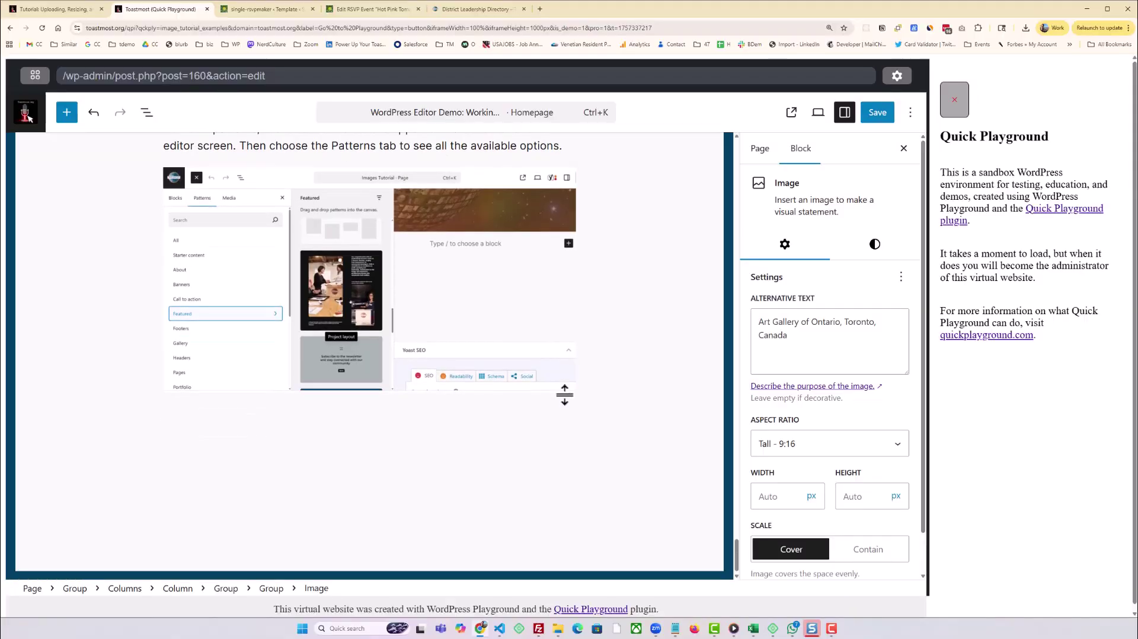
scroll(460, 356, up, 1)
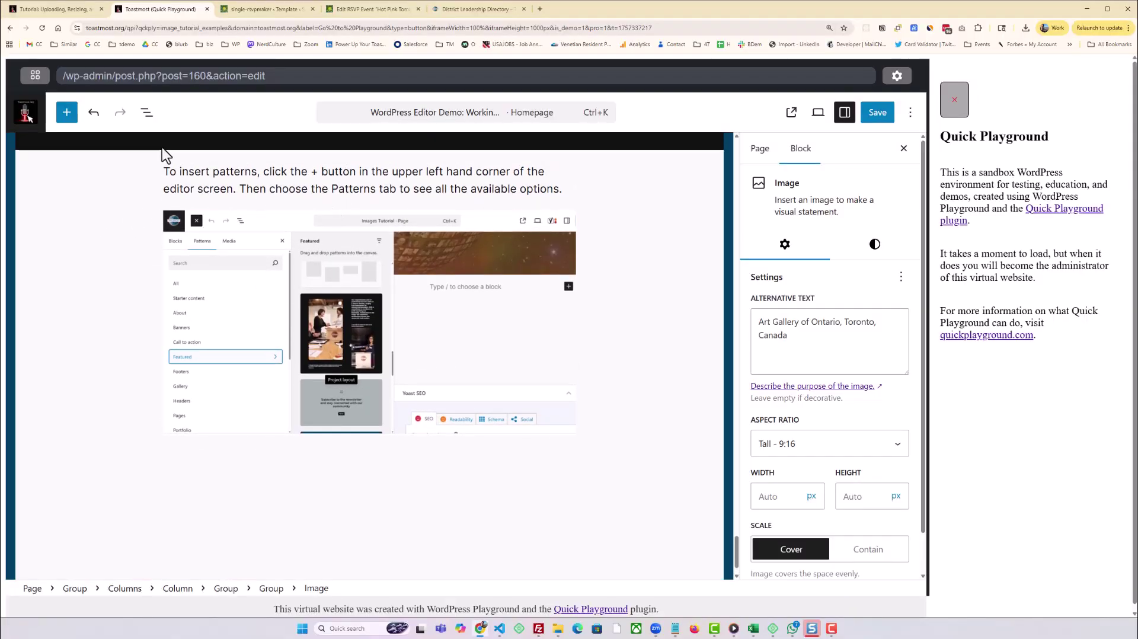
Add an empty paragraph below the screenshot at the end of the page and show the pattern categories in the block inserter.
click(227, 174)
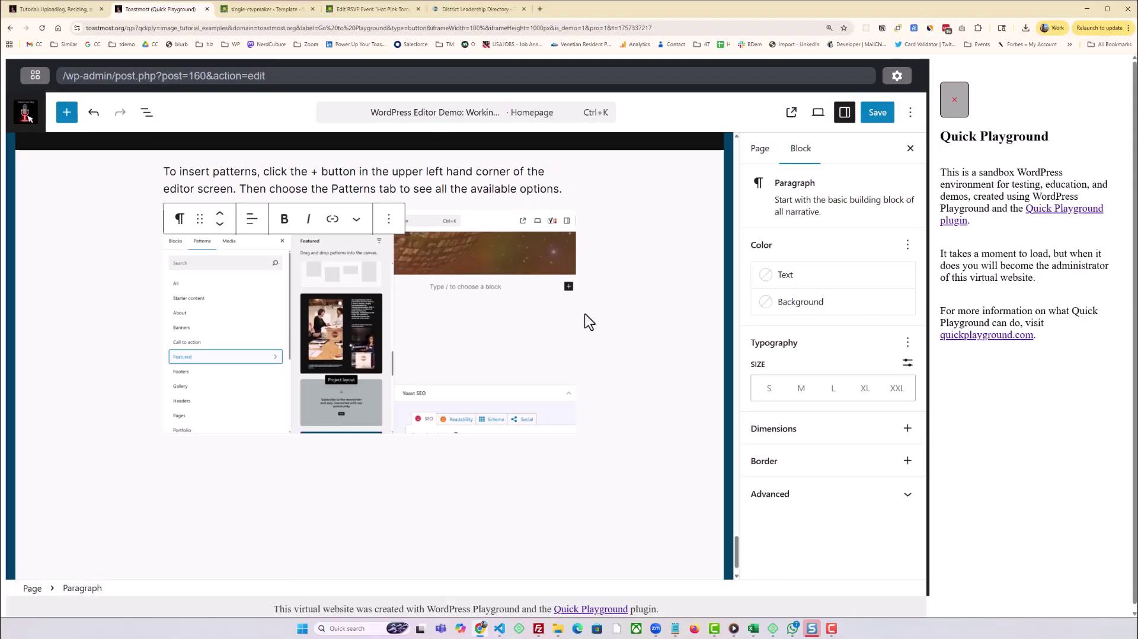
click(352, 468)
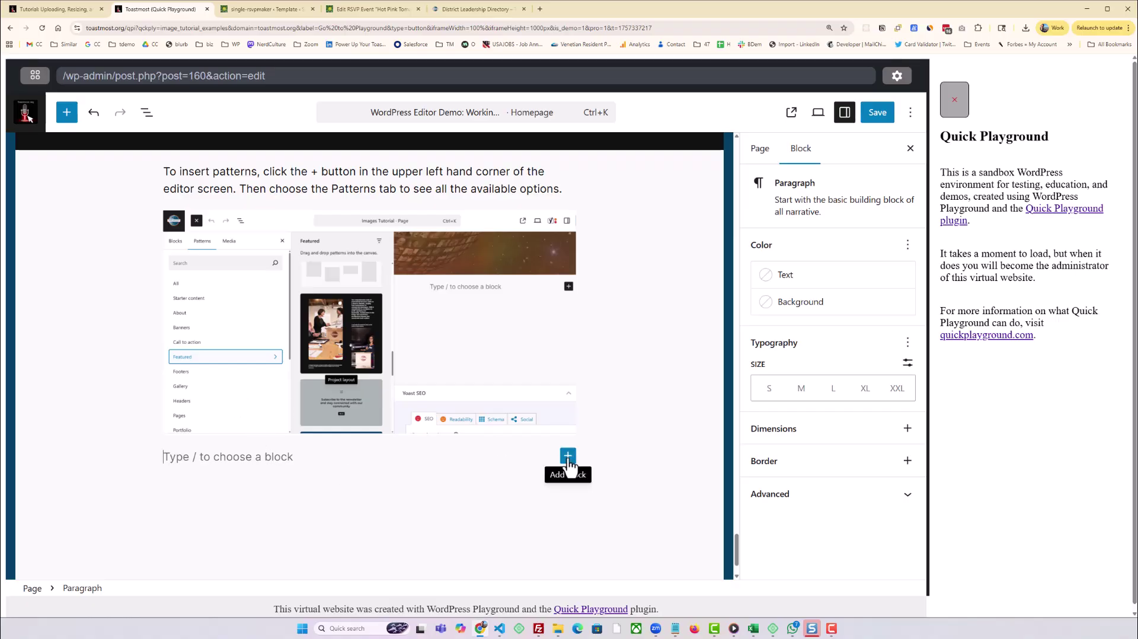
click(66, 114)
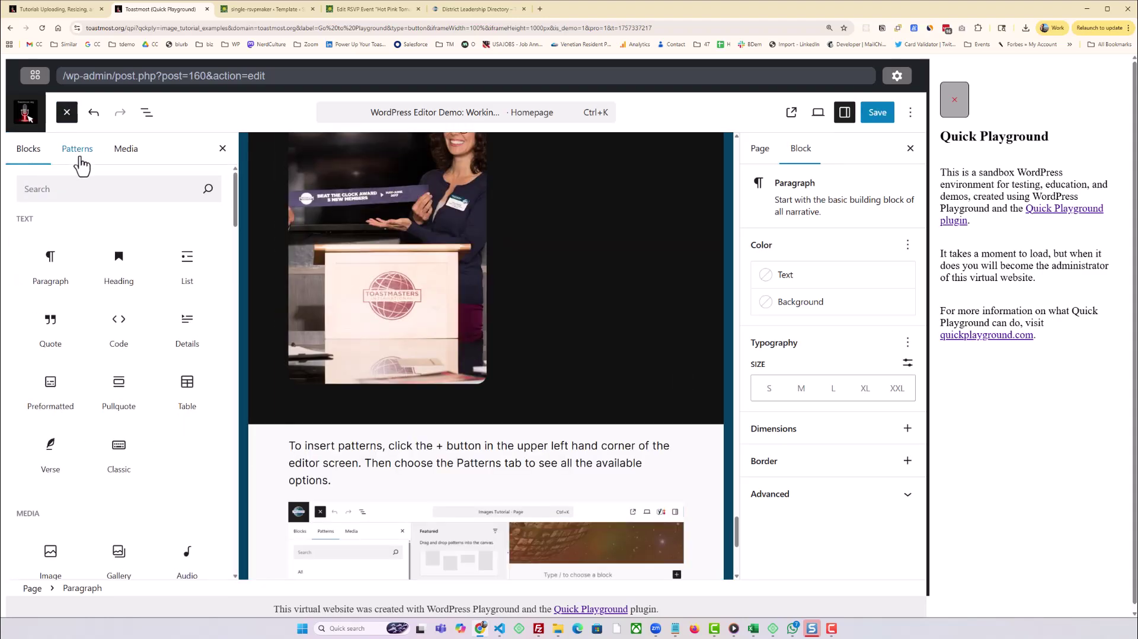
click(78, 155)
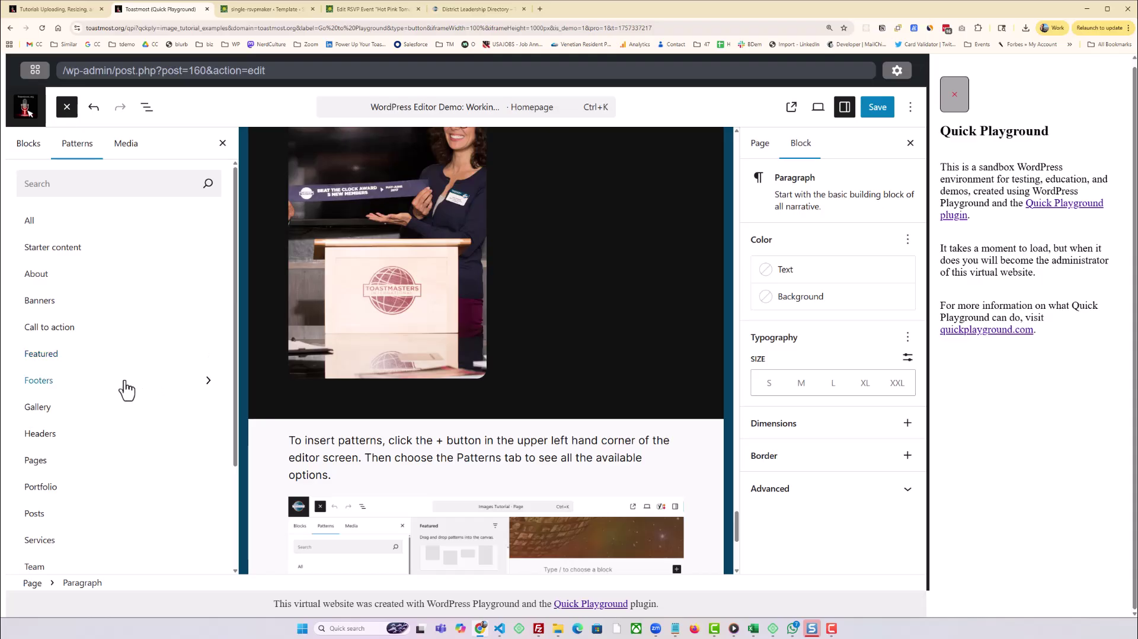
Browse the site's uploaded images and the Openverse image collection in the block inserter's media sources.
click(136, 156)
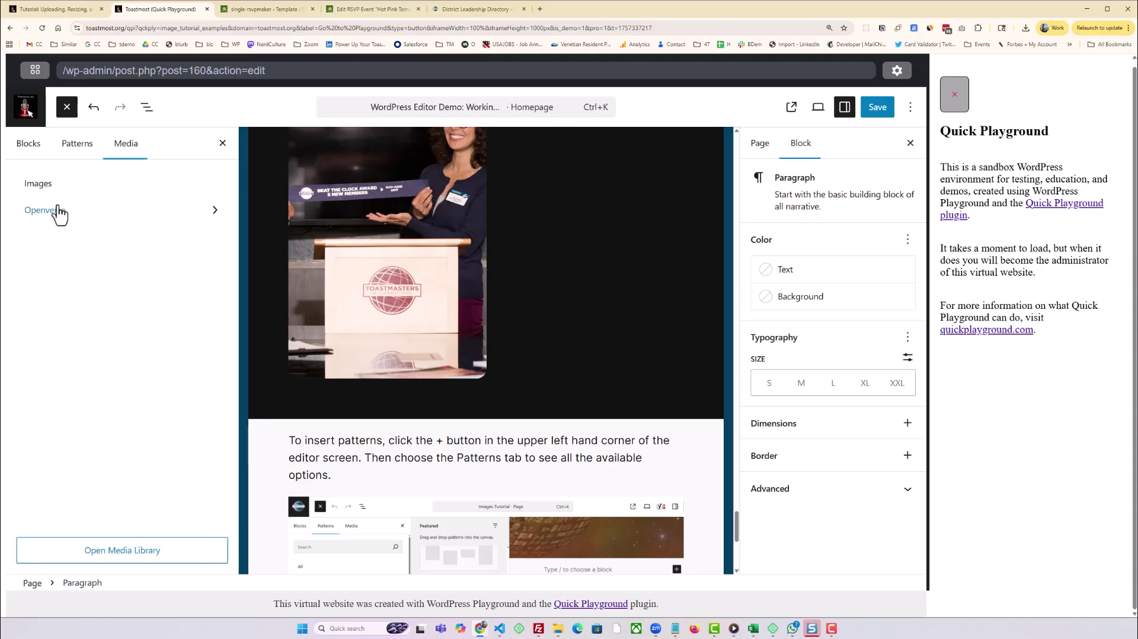
click(58, 211)
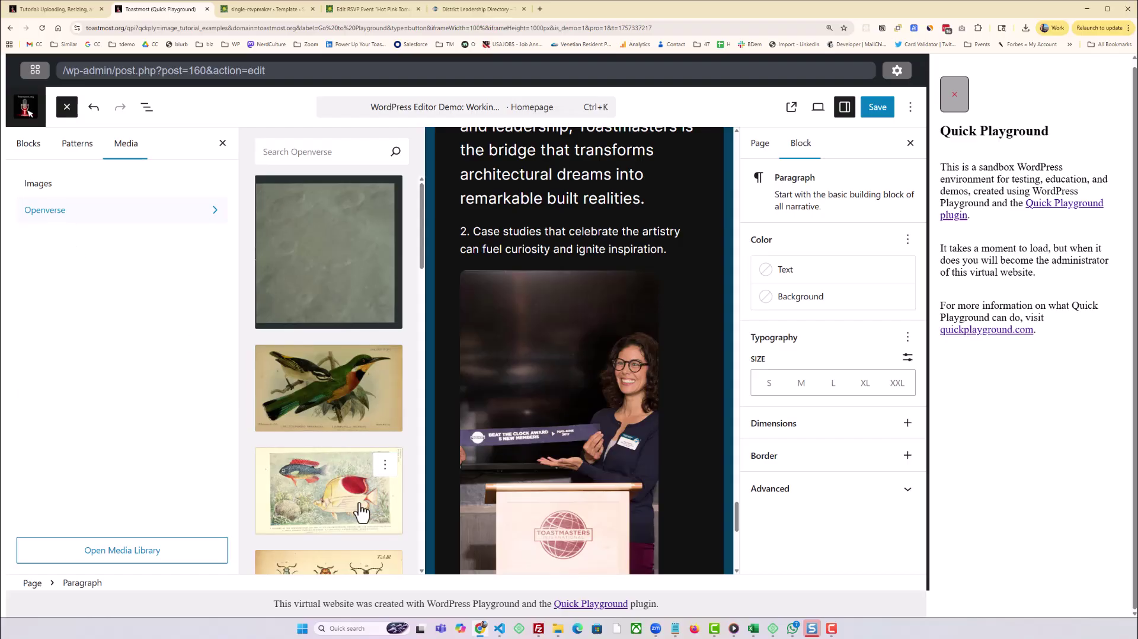
click(49, 188)
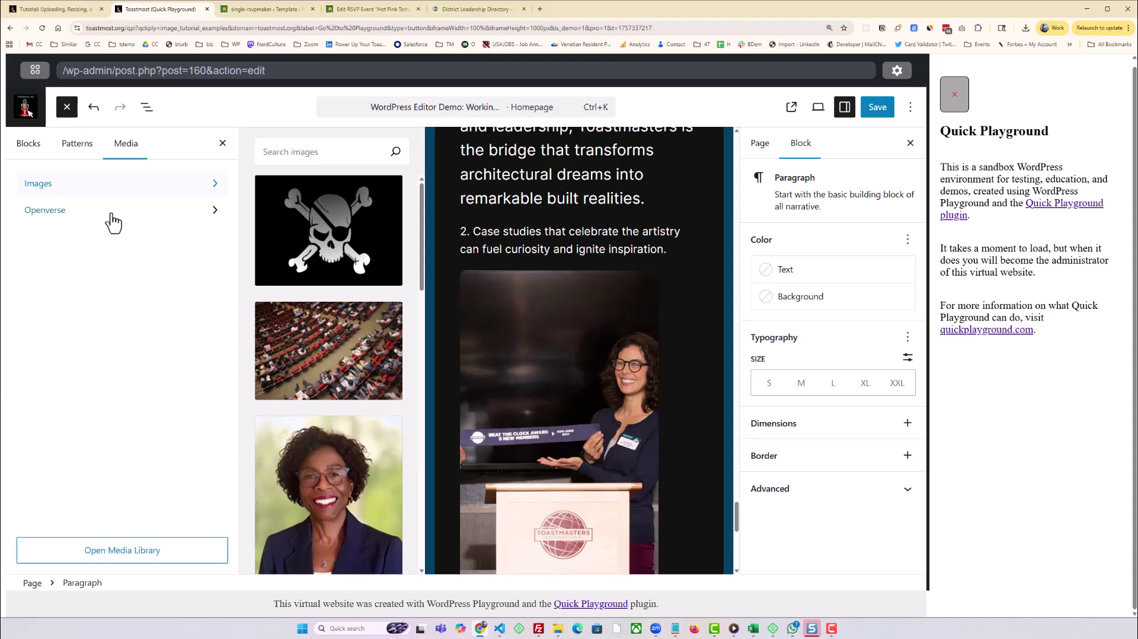
click(59, 212)
scroll(304, 338, down, 10)
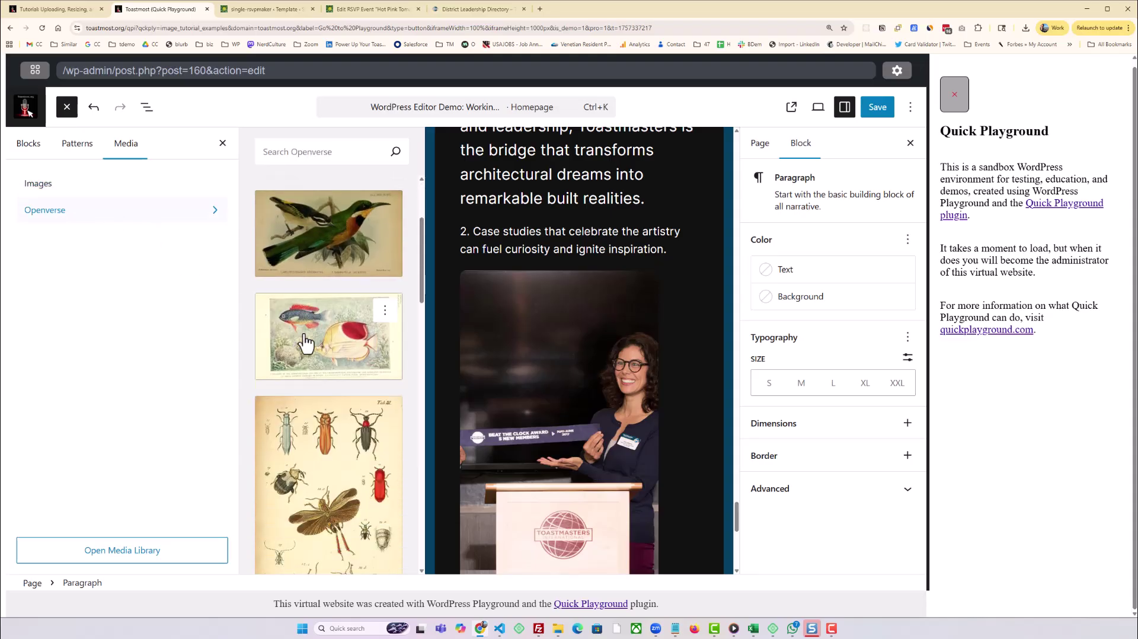
scroll(304, 338, down, 2)
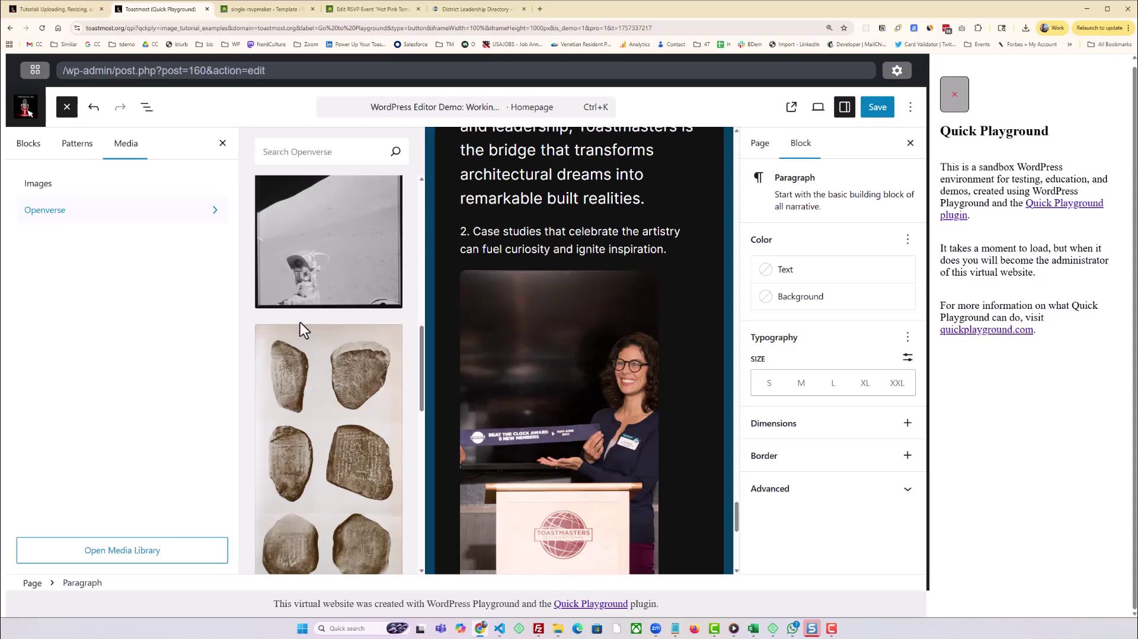
scroll(300, 322, up, 1)
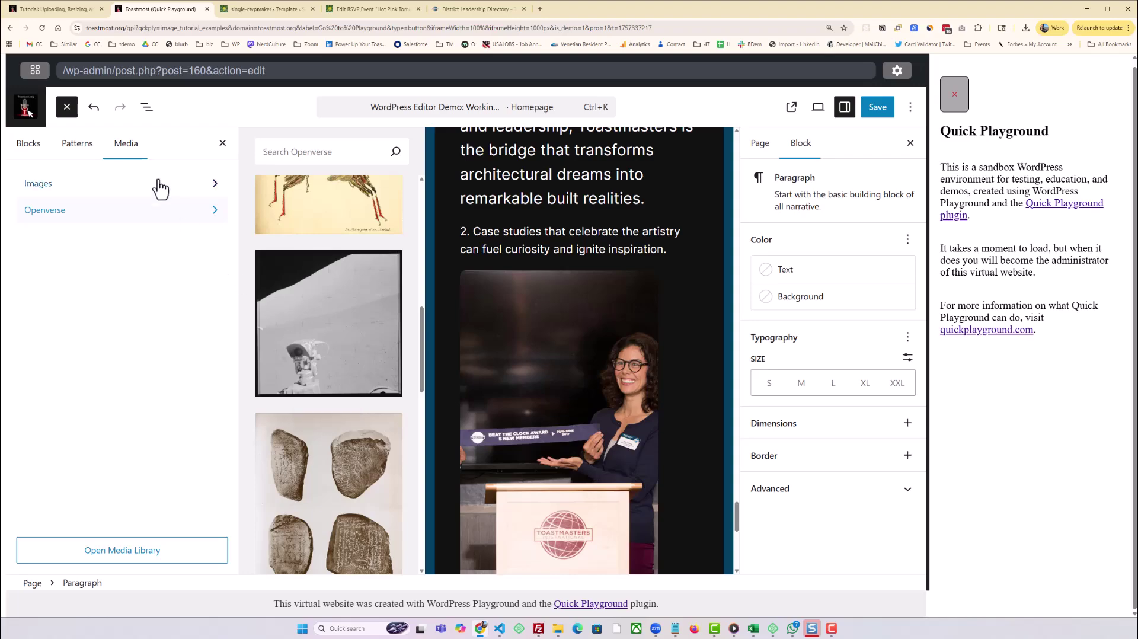
Insert the "Portfolio project overview" pattern from the Featured pattern category at the end of the page.
click(72, 154)
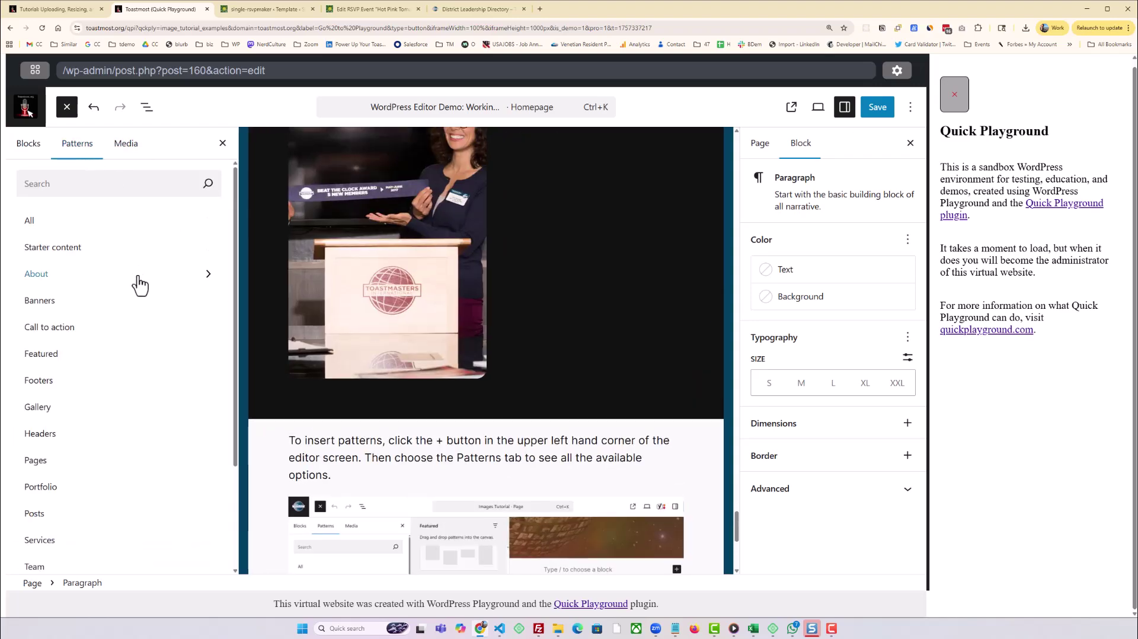
scroll(137, 284, down, 1)
scroll(133, 285, down, 2)
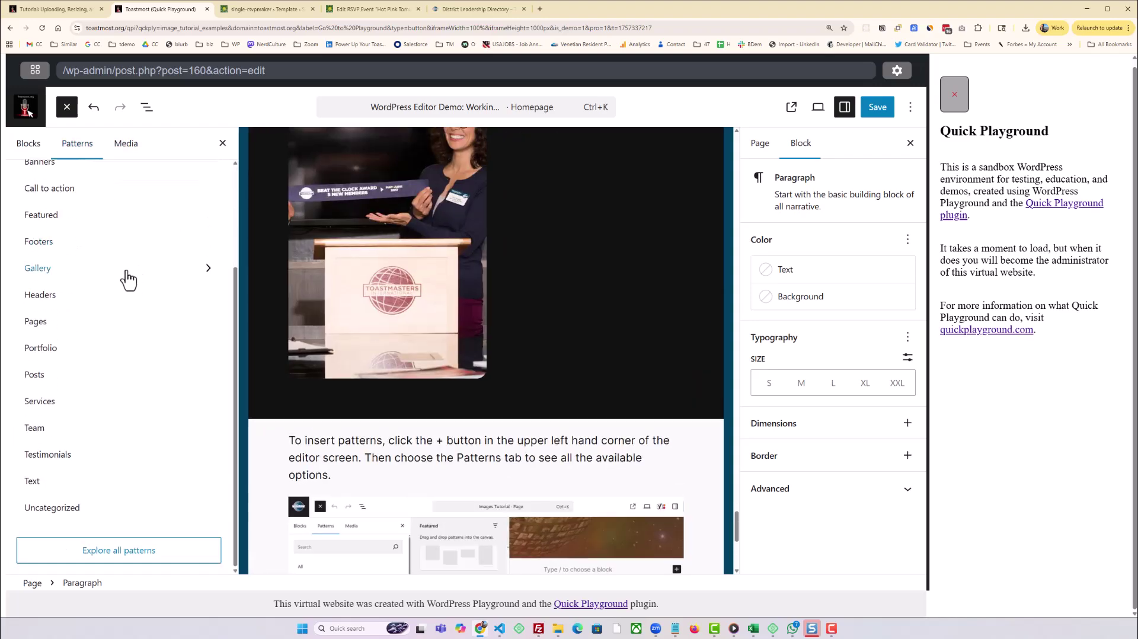
click(55, 223)
scroll(388, 347, down, 3)
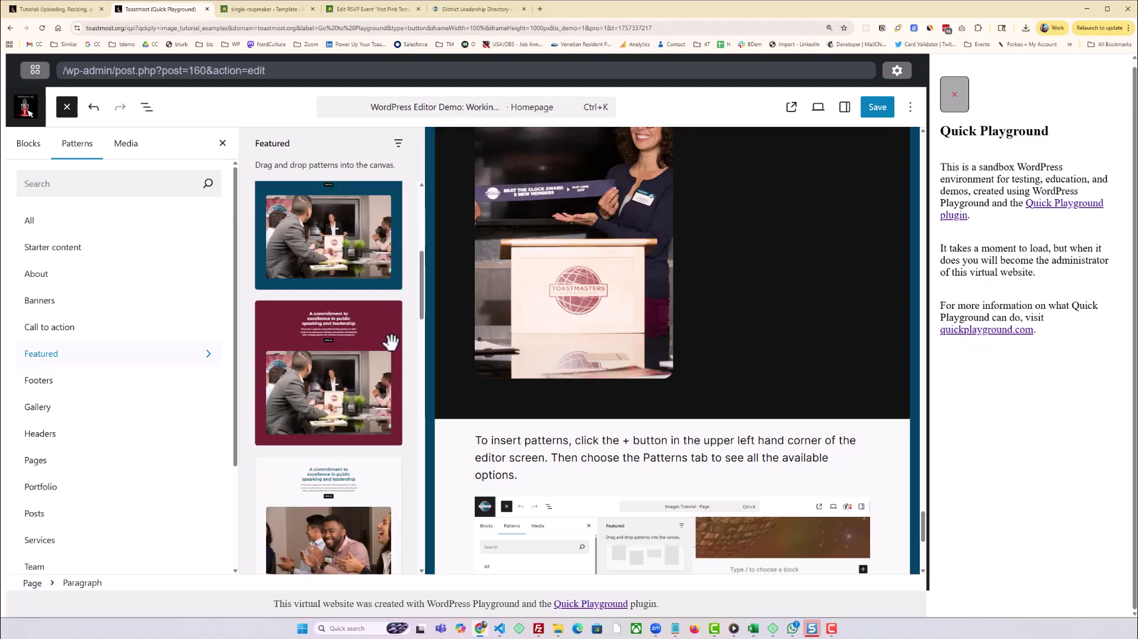
scroll(388, 339, down, 5)
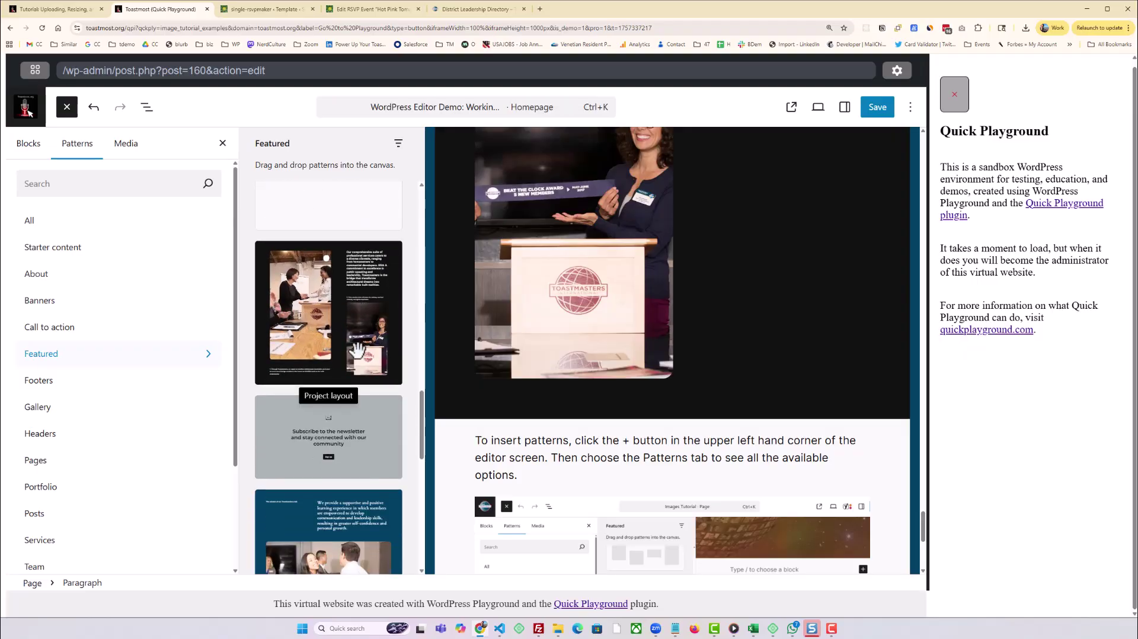
scroll(358, 352, down, 3)
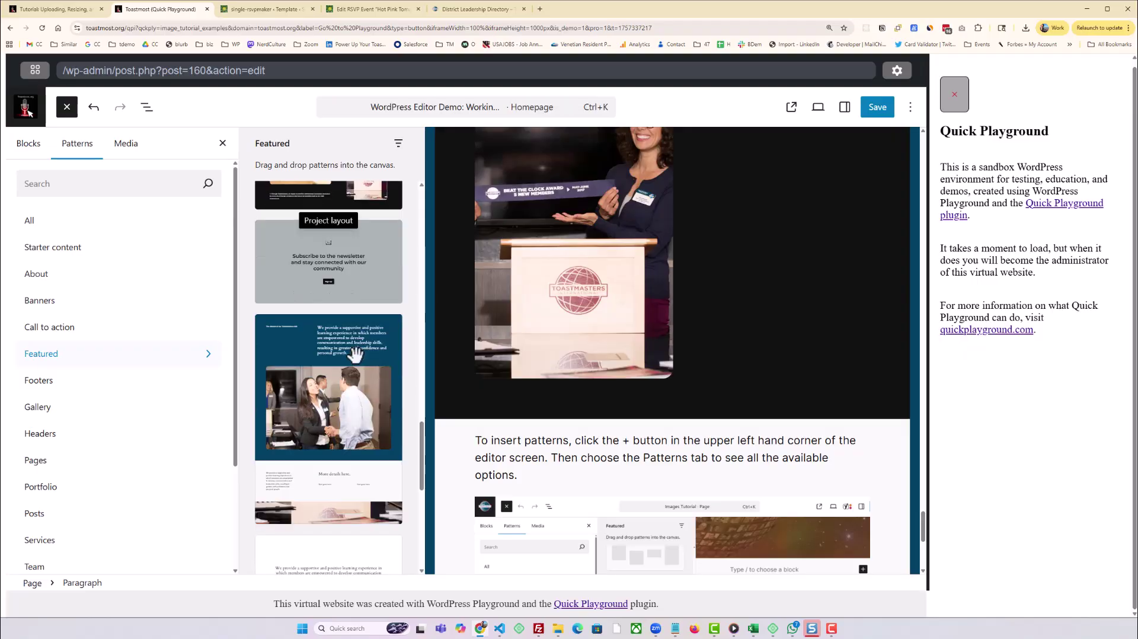
click(313, 370)
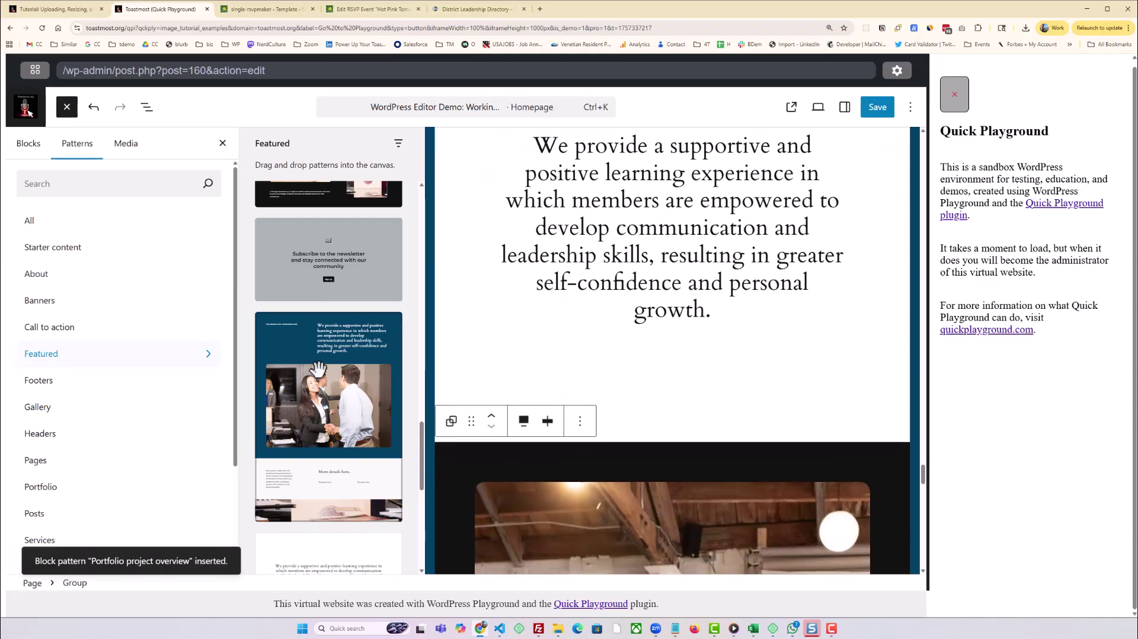
Examine the inserted pattern's sections from its blue mission text to its lower images, and select the handshake image below the mission text.
scroll(901, 385, down, 5)
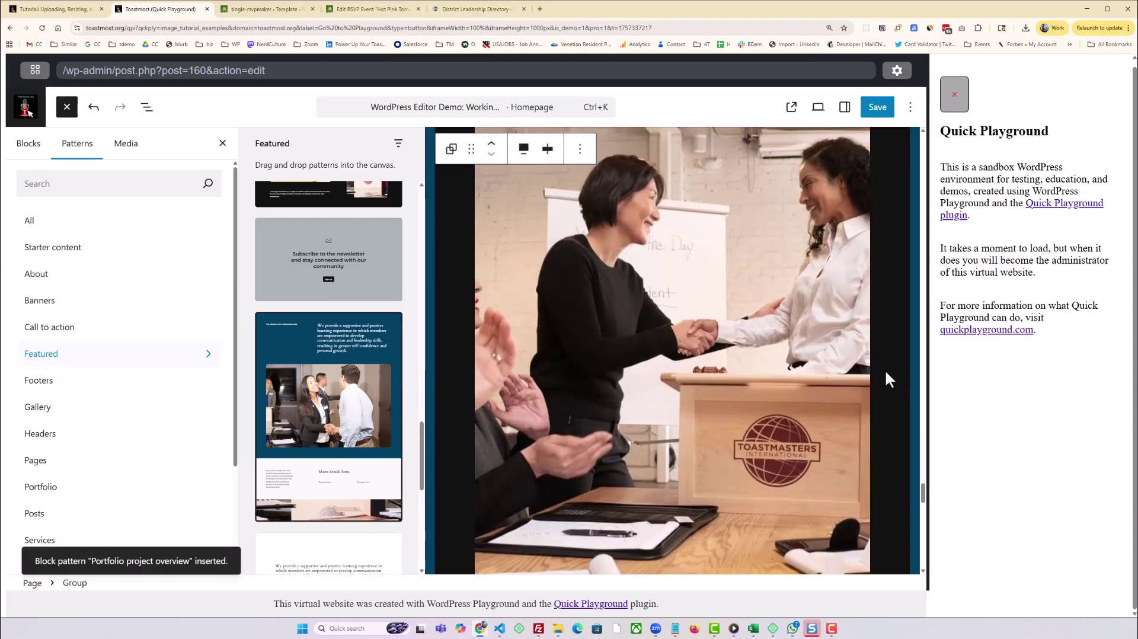
scroll(885, 369, up, 4)
scroll(879, 369, up, 18)
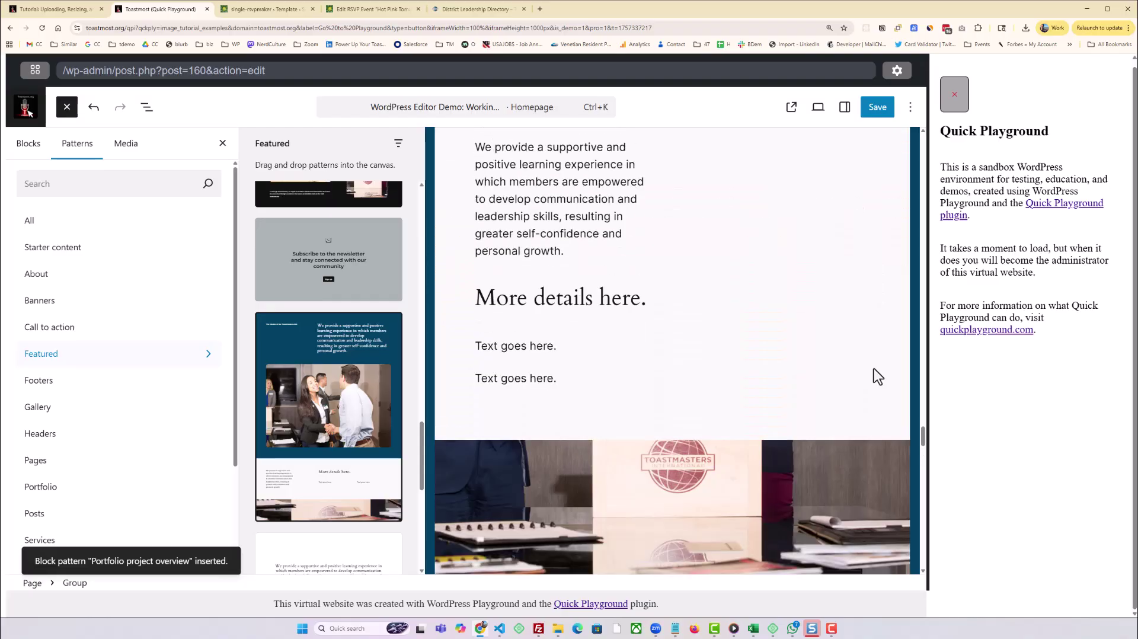
scroll(869, 365, up, 10)
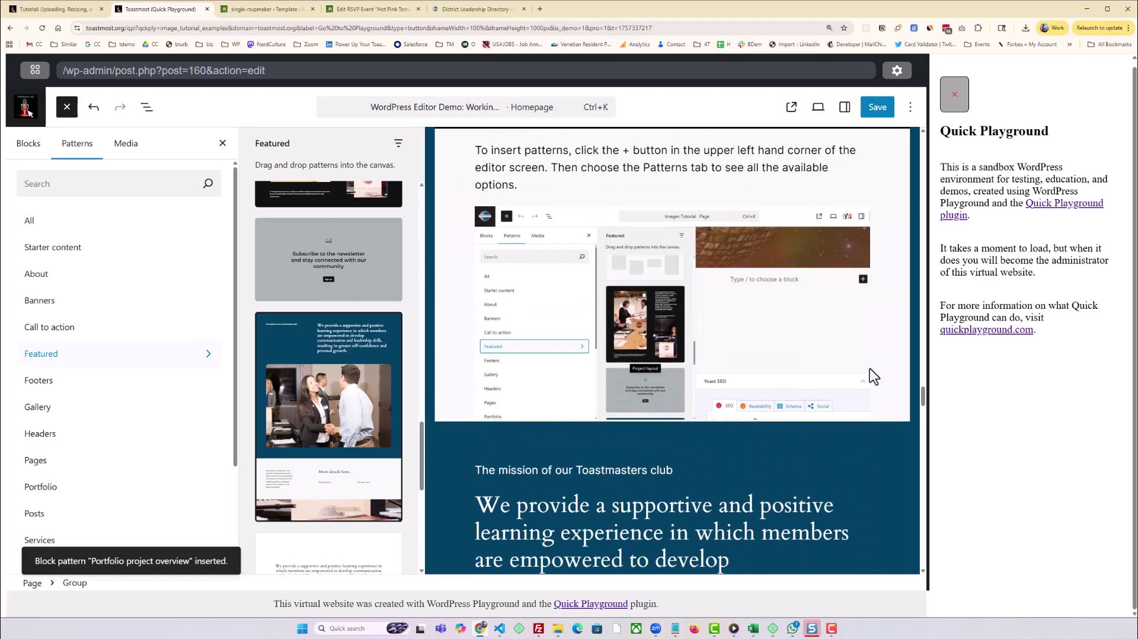
scroll(868, 369, down, 4)
scroll(864, 366, up, 5)
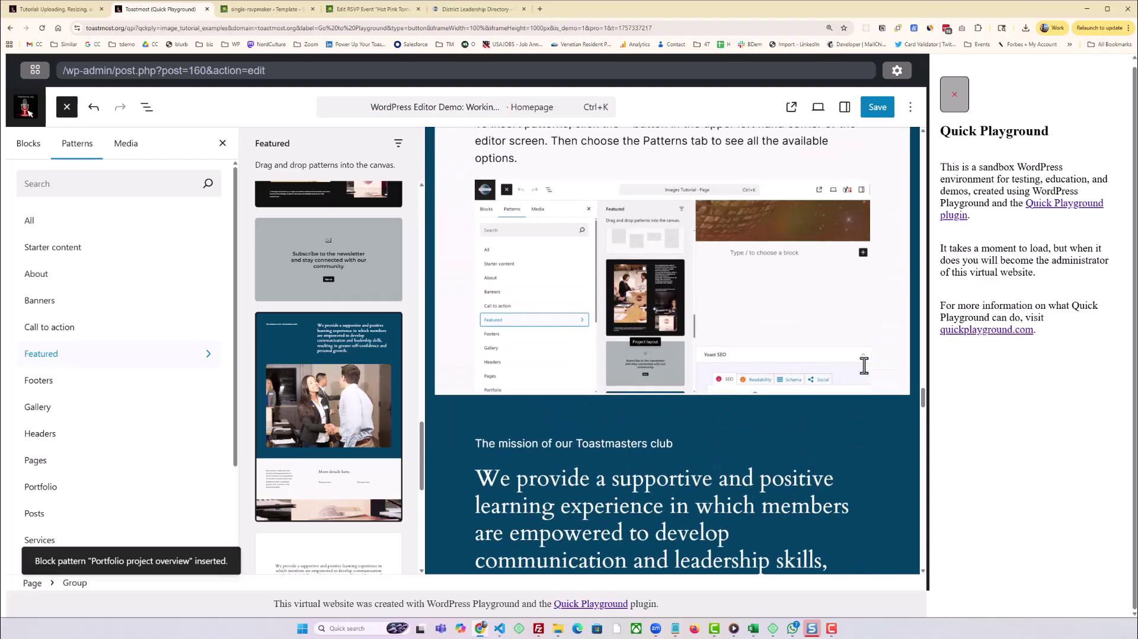
scroll(863, 365, down, 3)
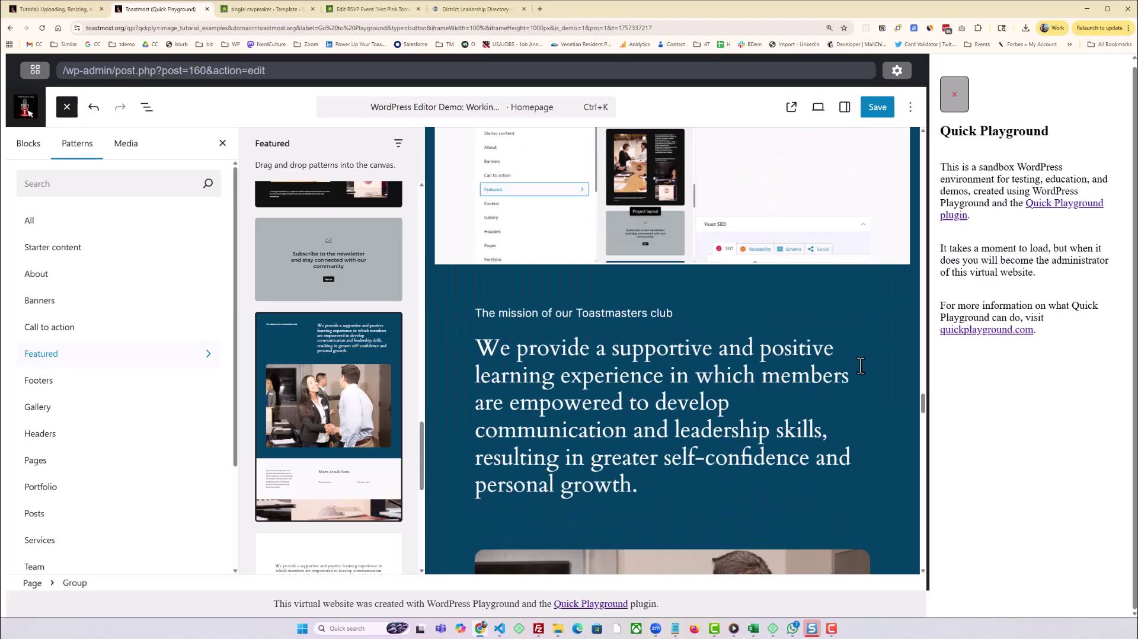
scroll(857, 366, down, 4)
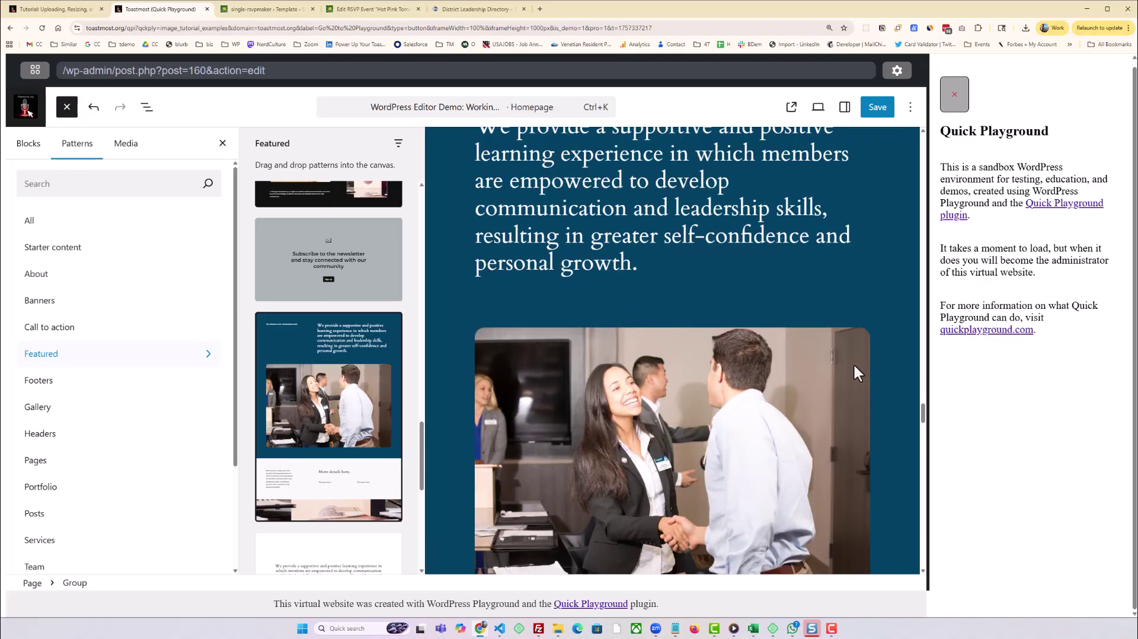
click(721, 435)
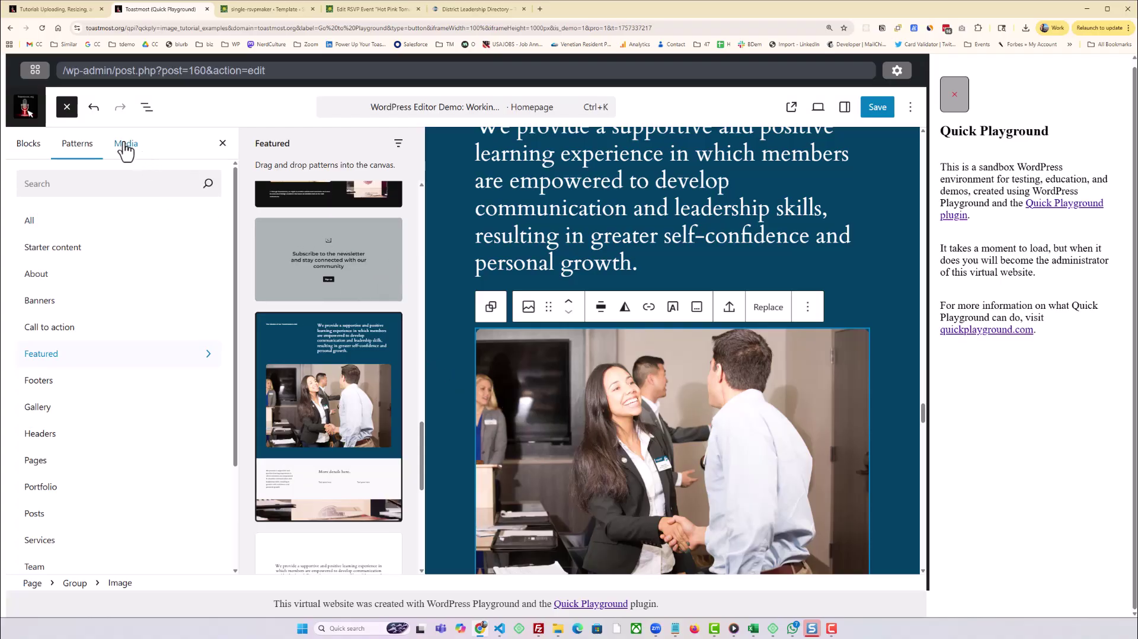
Close the block inserter and review the page's pattern sections from the blue mission text through the black services and case studies layout.
click(65, 112)
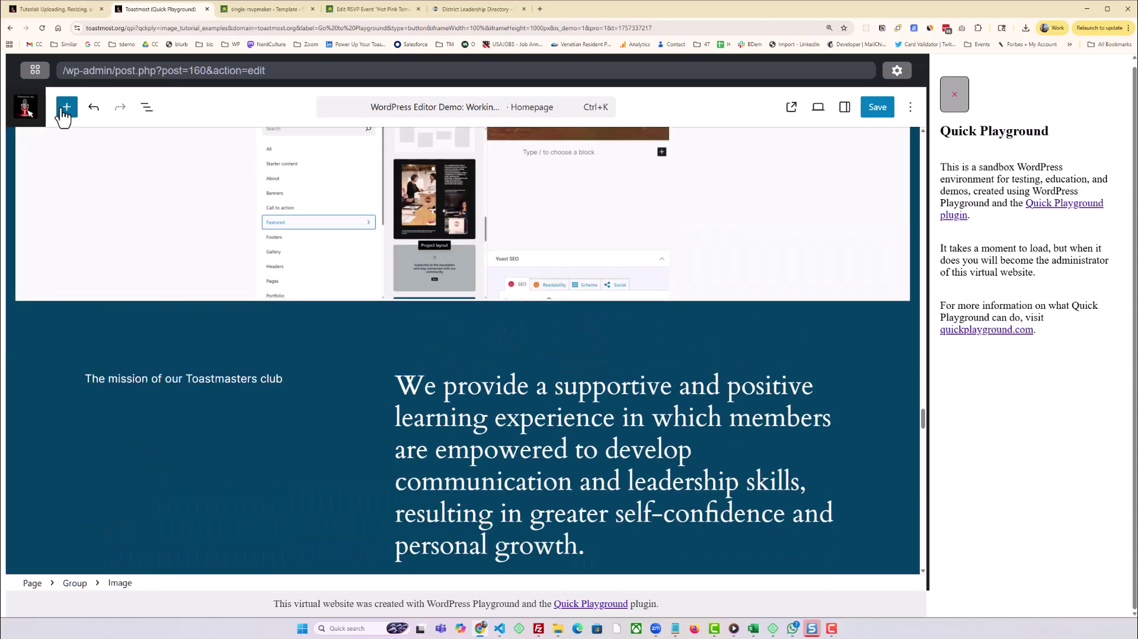
scroll(616, 265, down, 10)
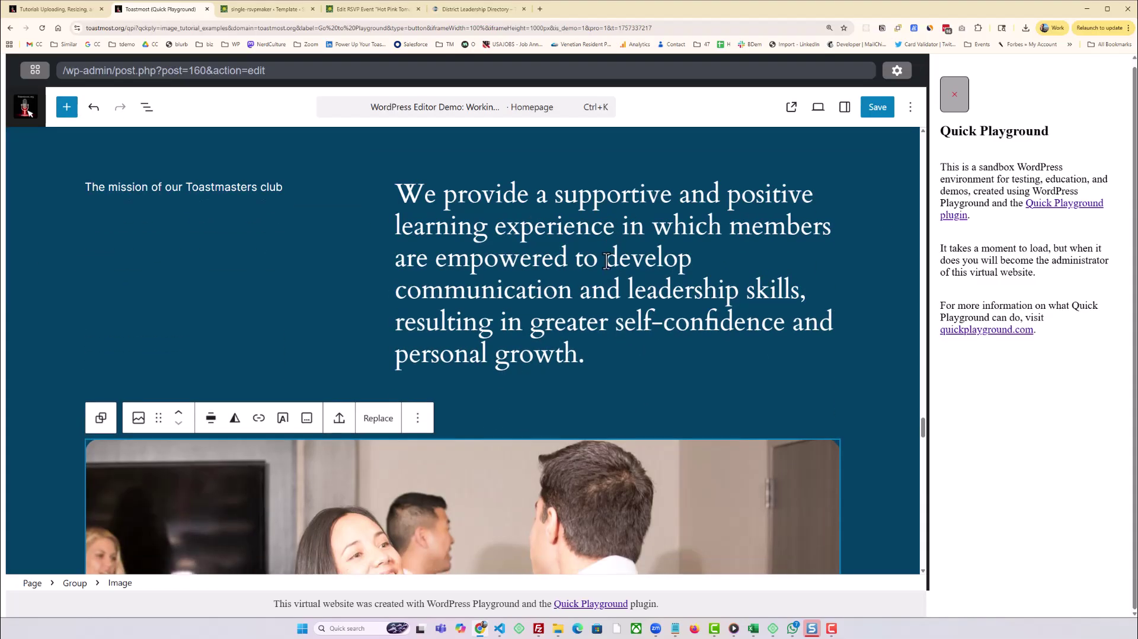
scroll(603, 258, down, 15)
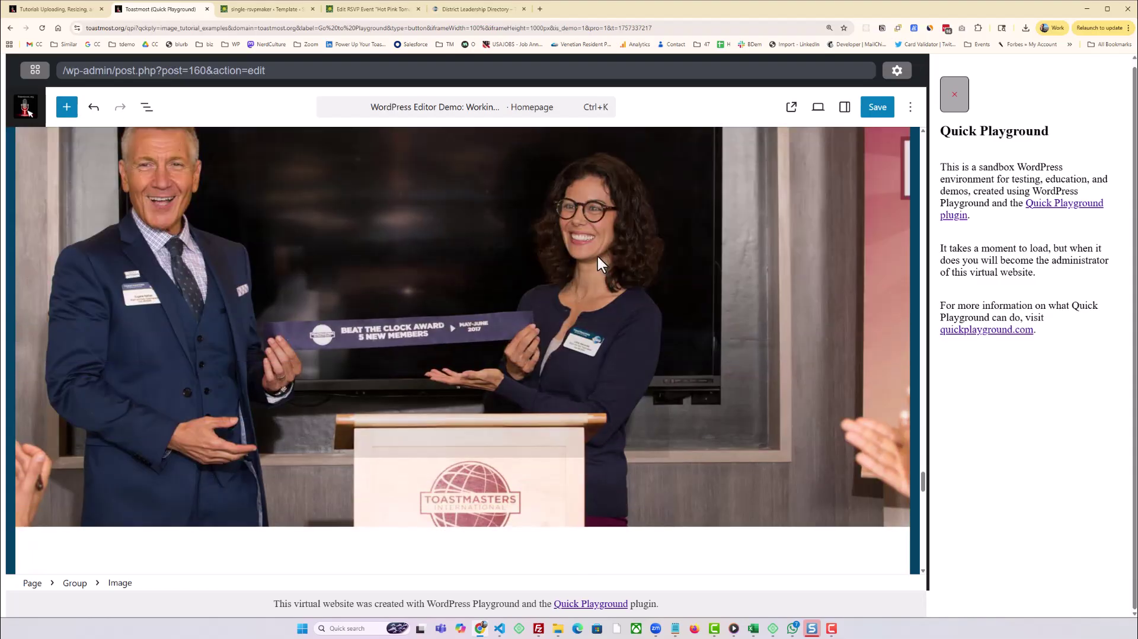
scroll(596, 256, down, 12)
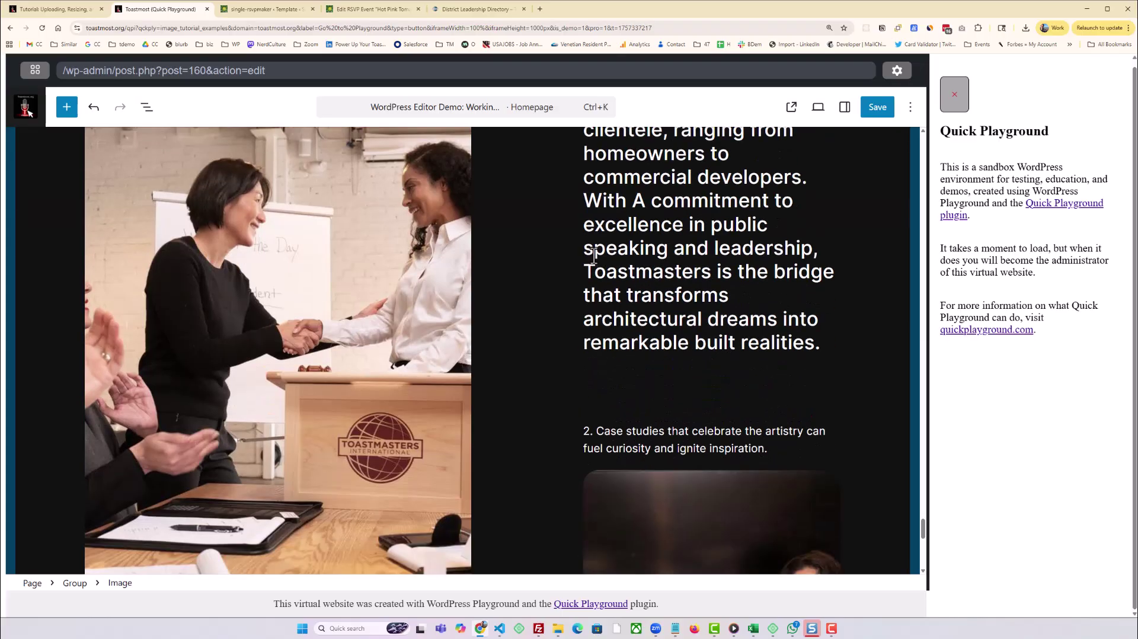
scroll(589, 253, down, 10)
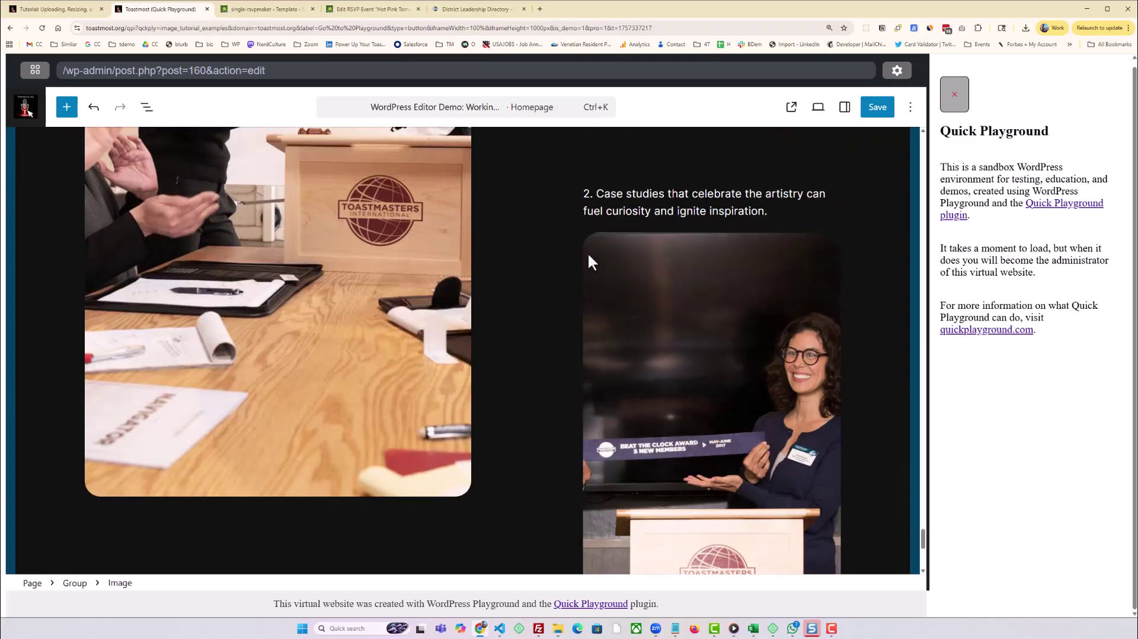
scroll(584, 250, up, 8)
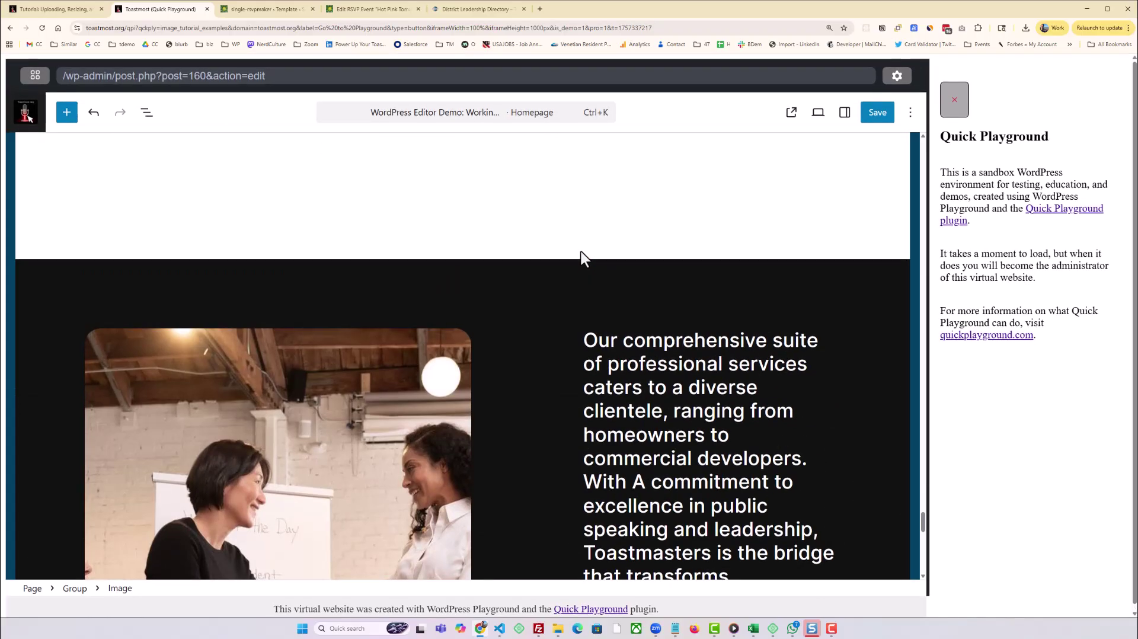